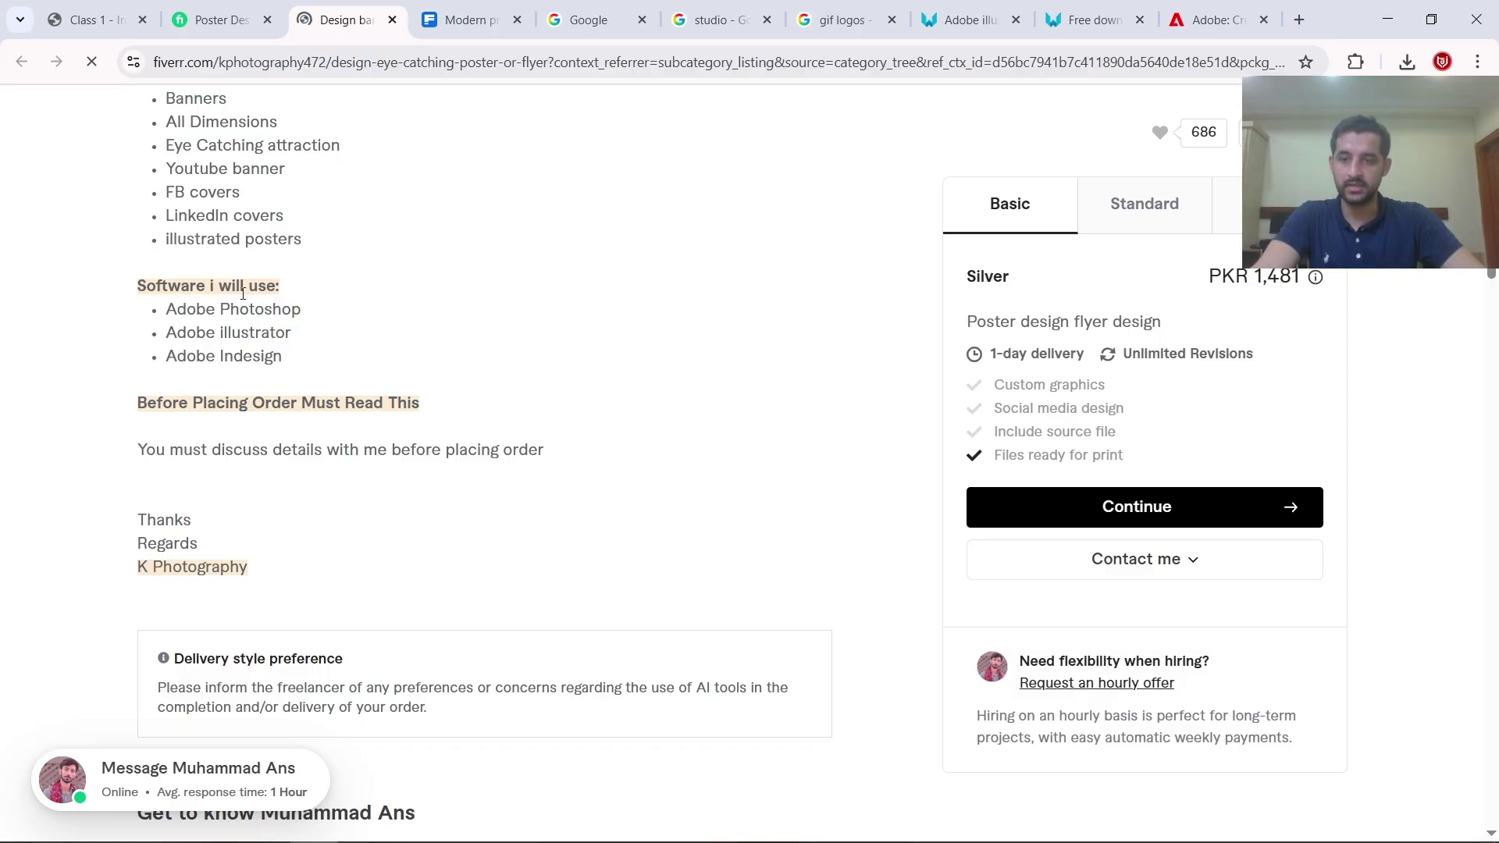
Step: Read the list of software used in the Fiverr poster gig description, and return to the Poster Design listings by closing the gig
drag(168, 288, 142, 287)
click(327, 289)
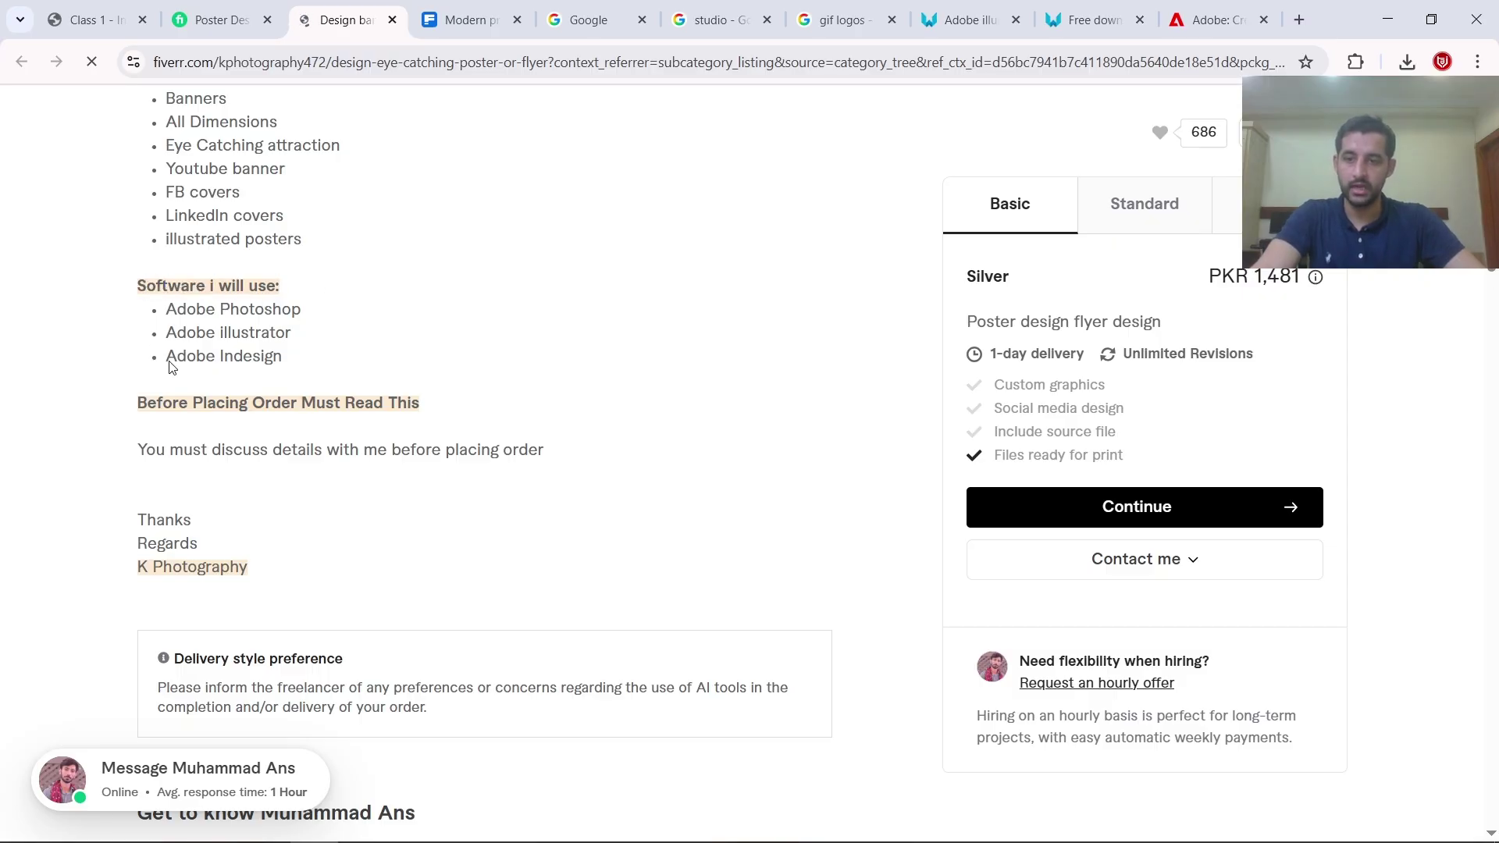
drag(185, 334, 298, 338)
drag(176, 335, 165, 334)
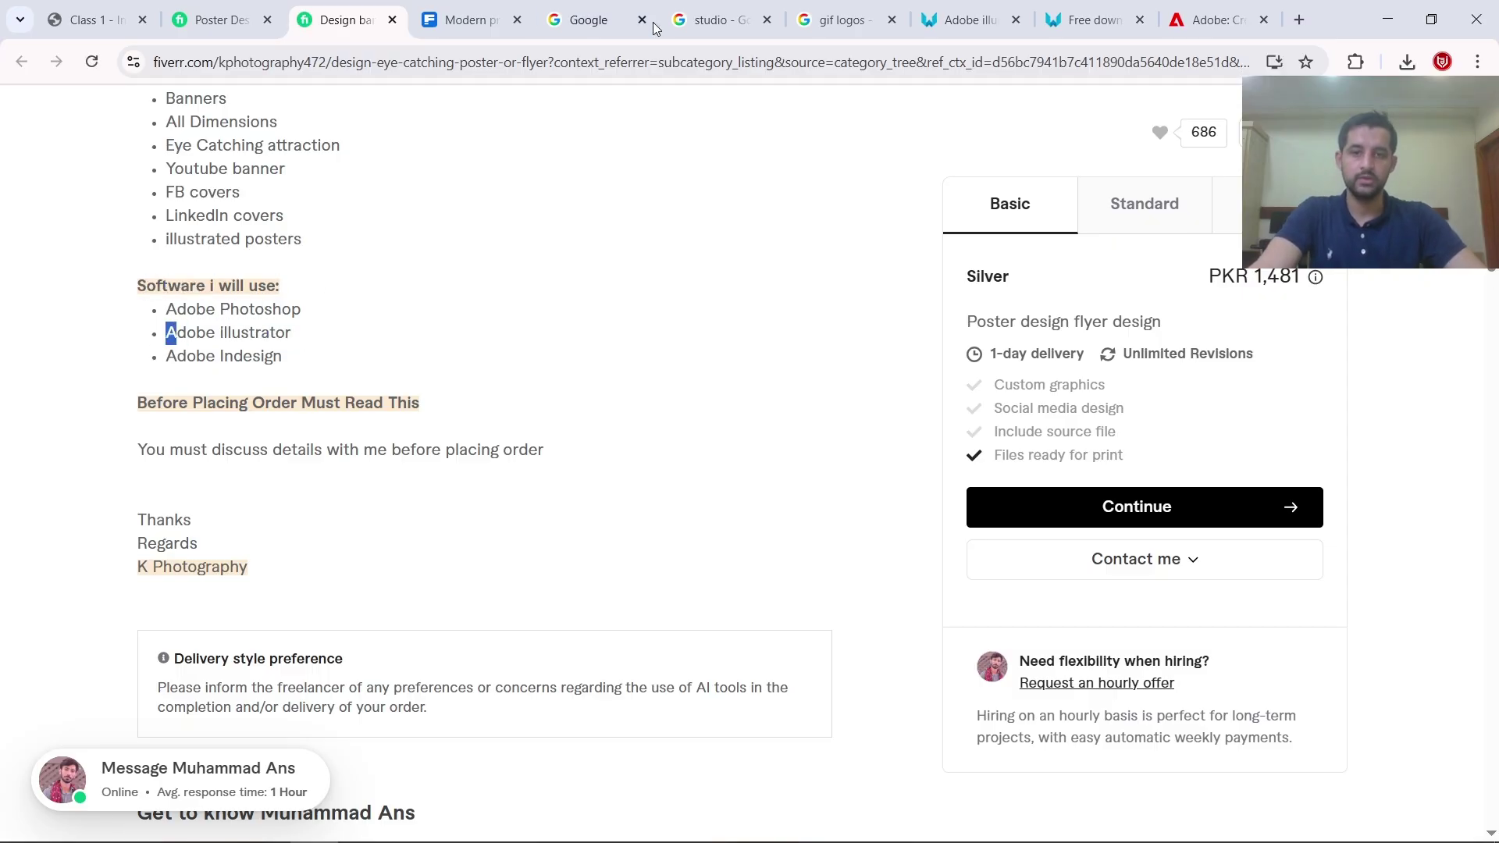
scroll(417, 84, up, 7)
click(393, 21)
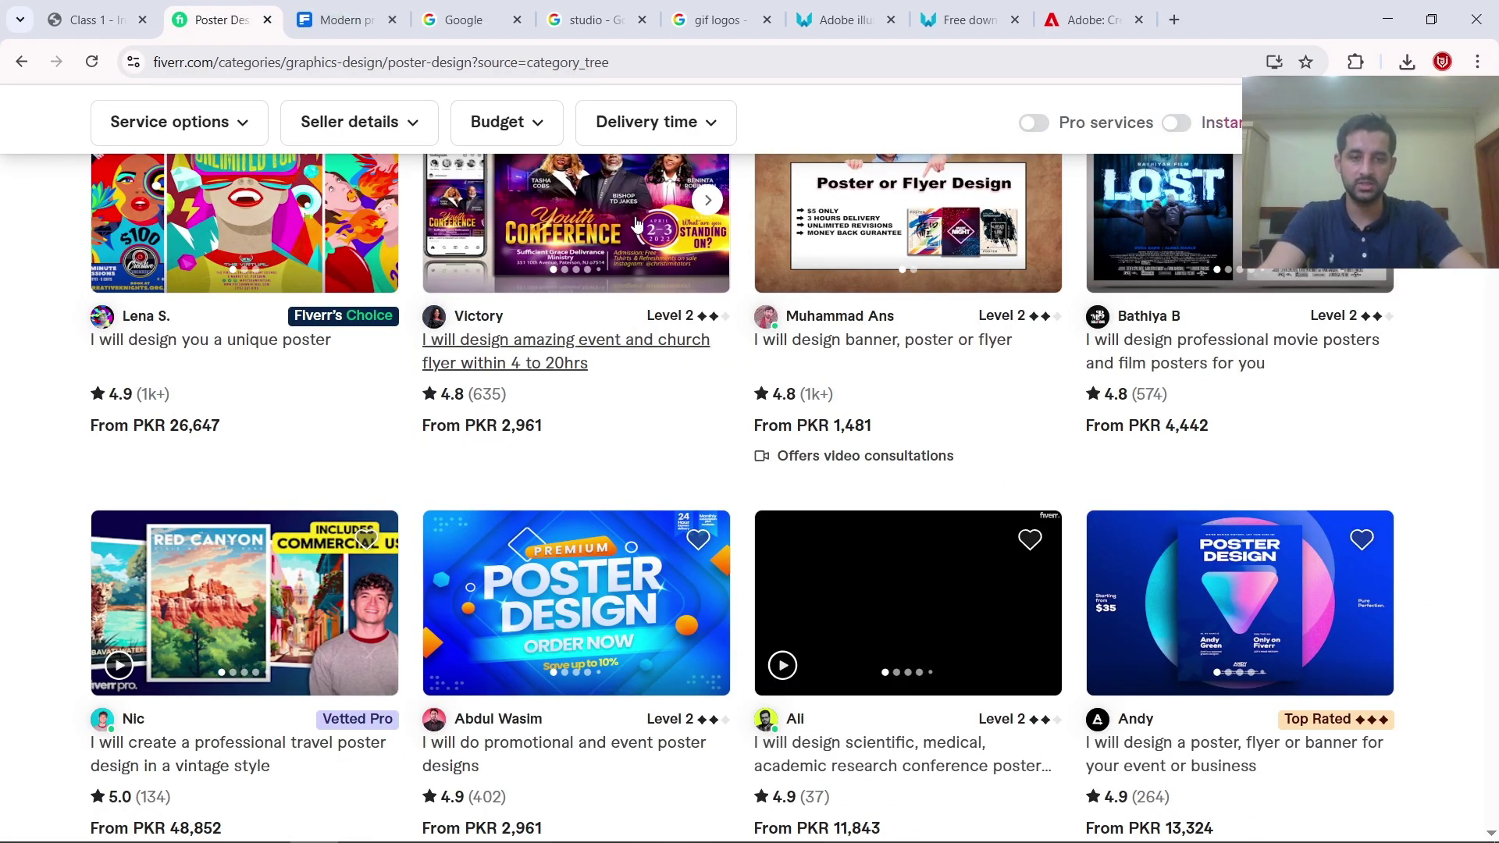
scroll(322, 418, up, 4)
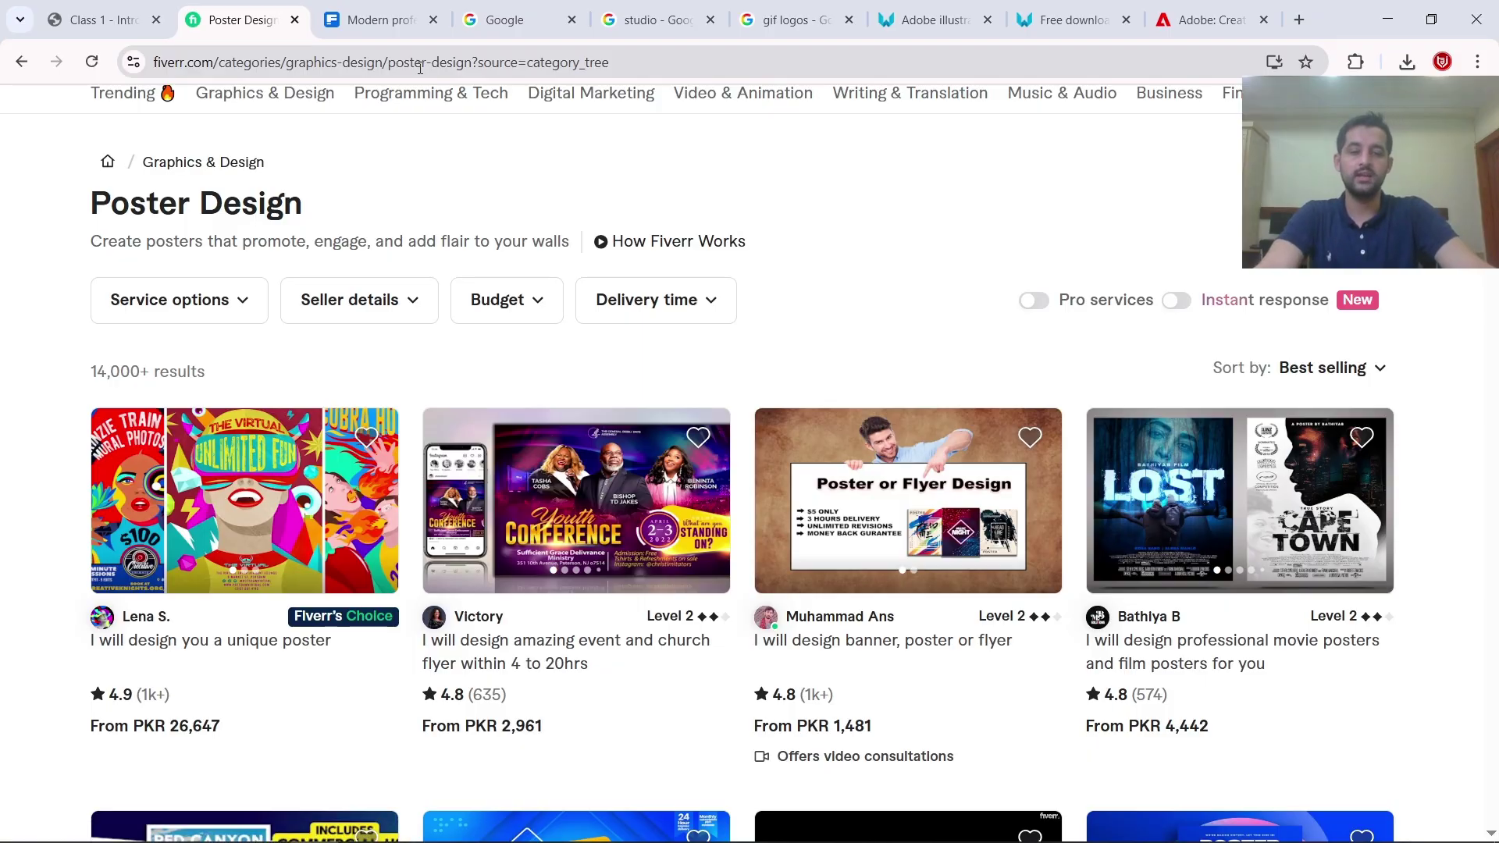
key(super+d)
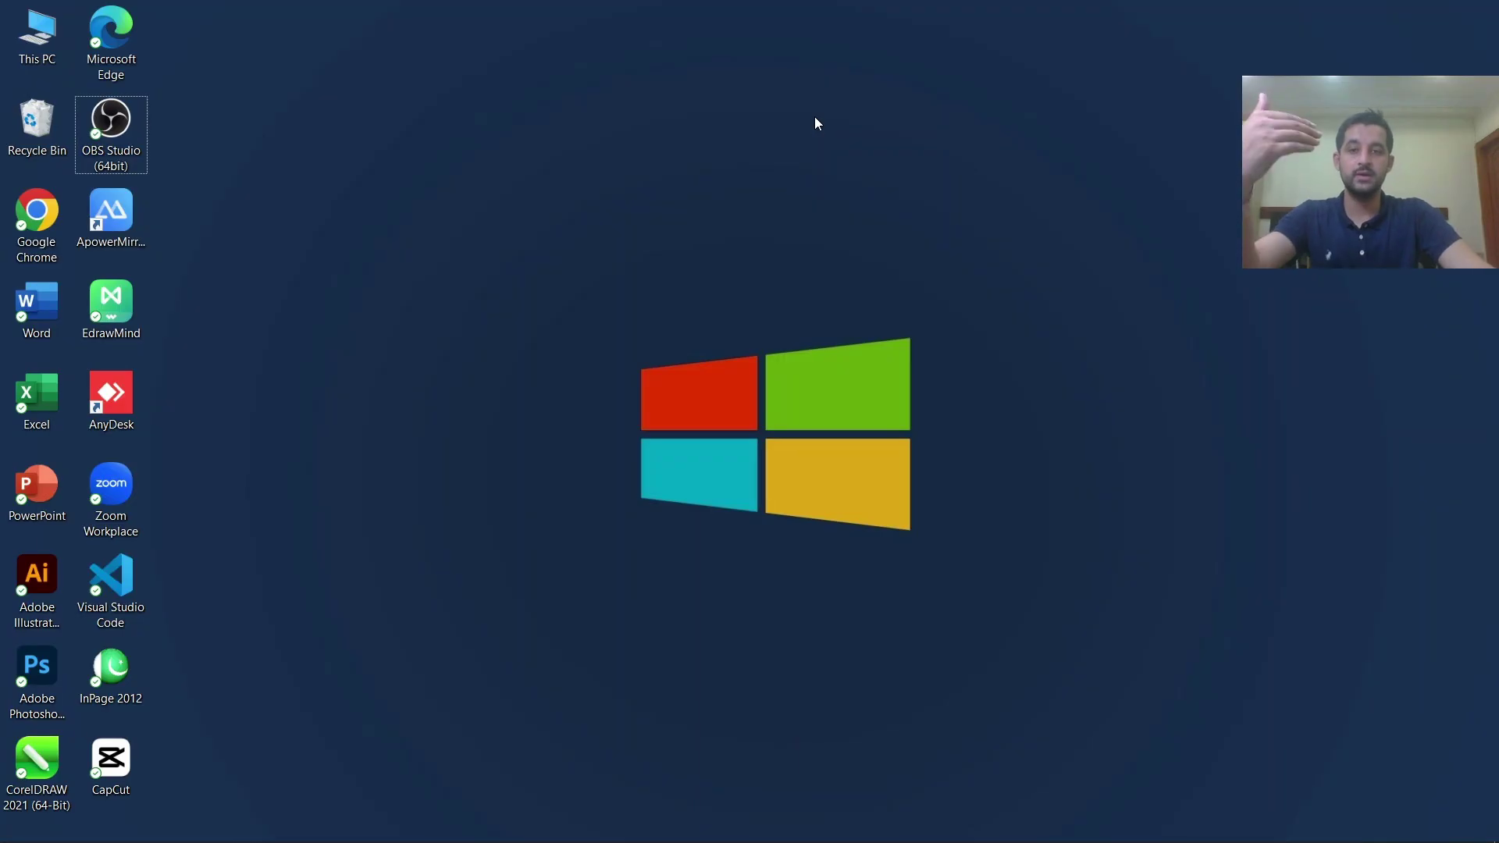
mouse_move(259, 834)
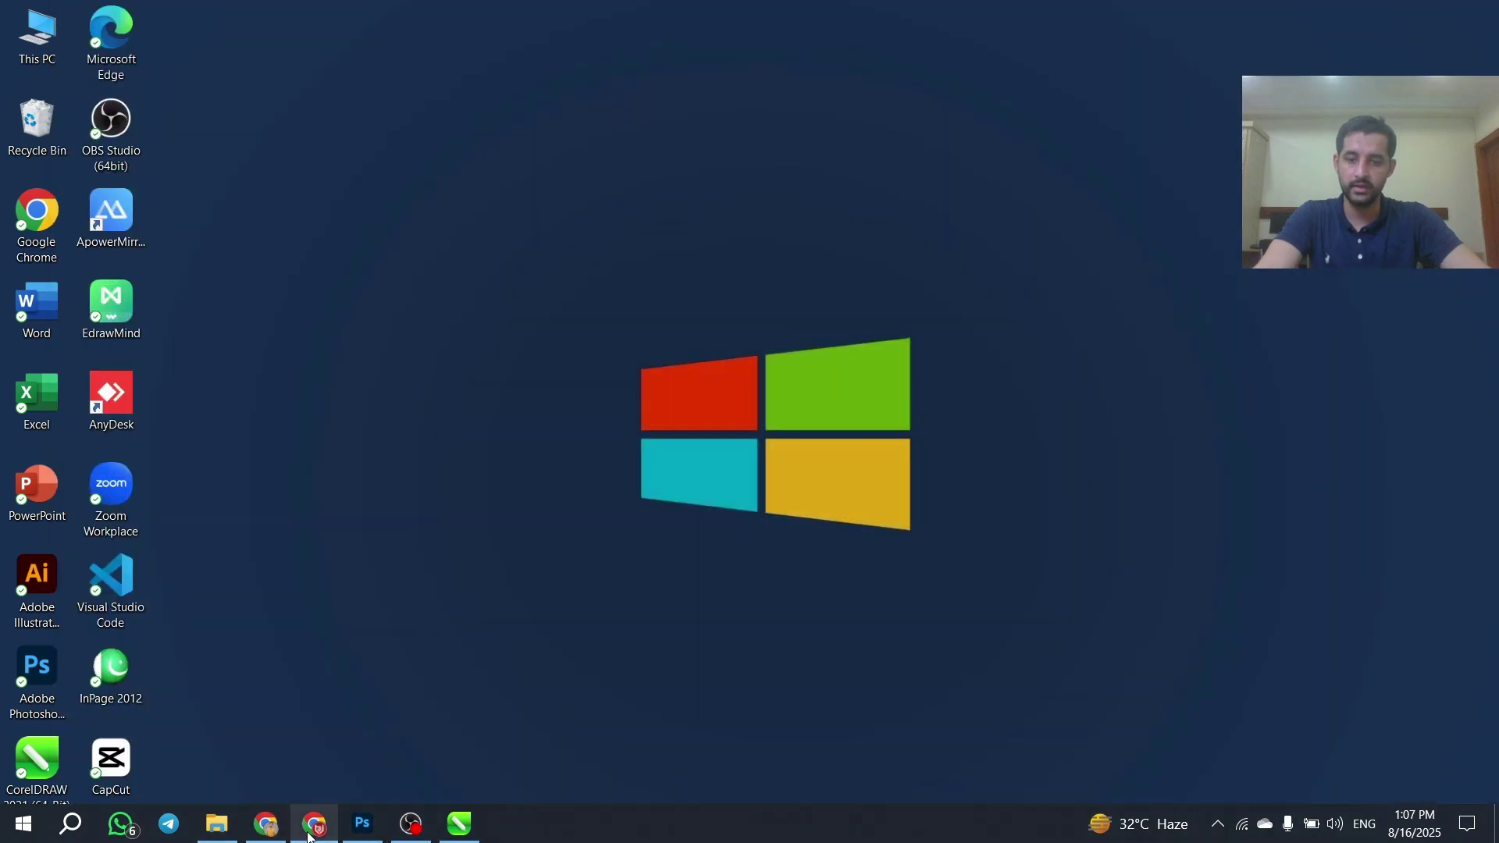
click(313, 828)
Step: Open the Illustrator product page on Adobe's website from the Creativity & Design featured products
click(1301, 22)
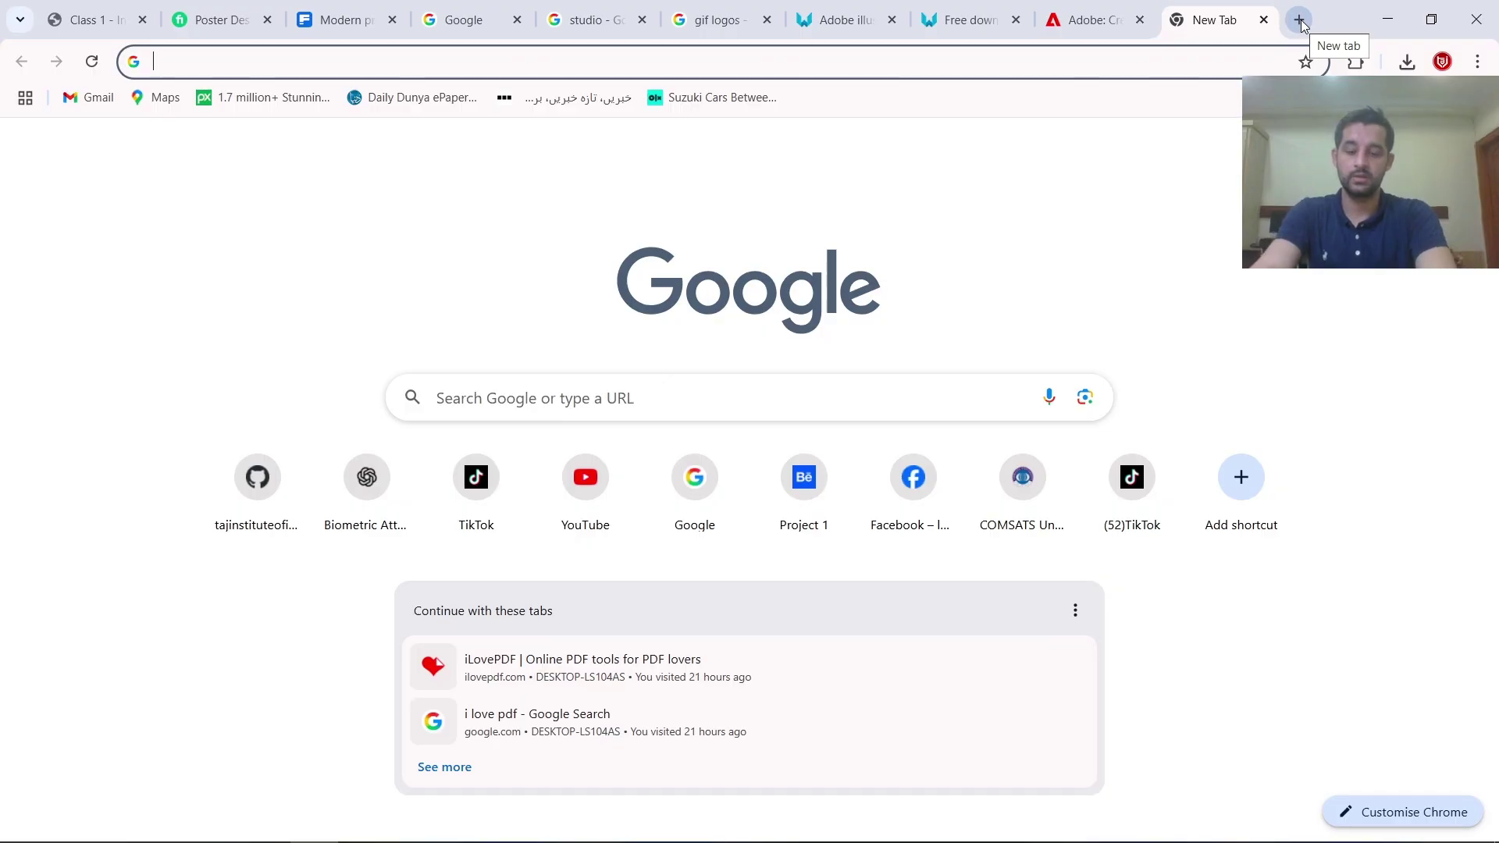
text(adobe)
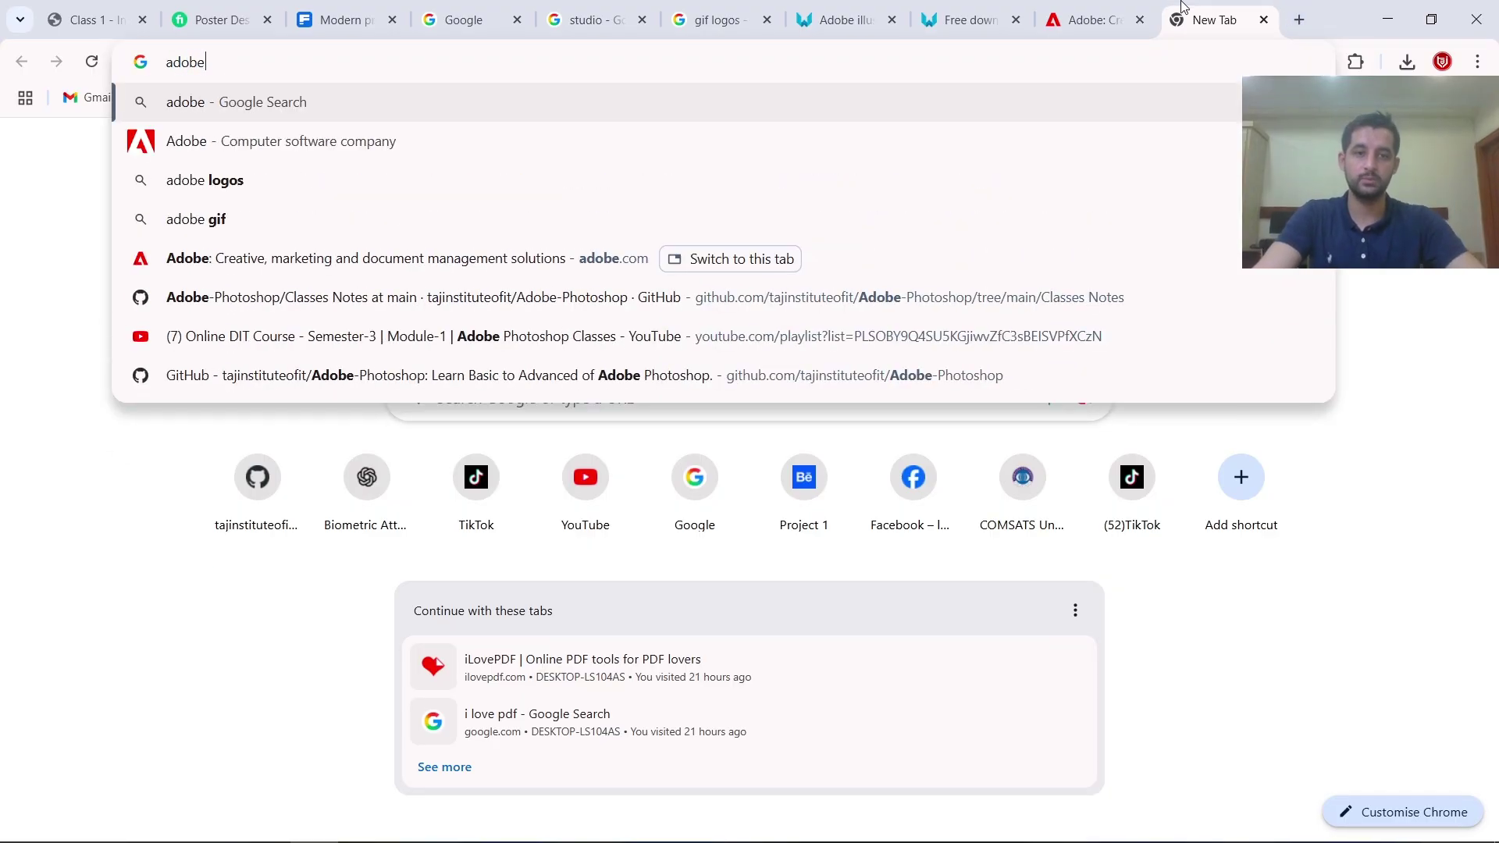
click(1075, 26)
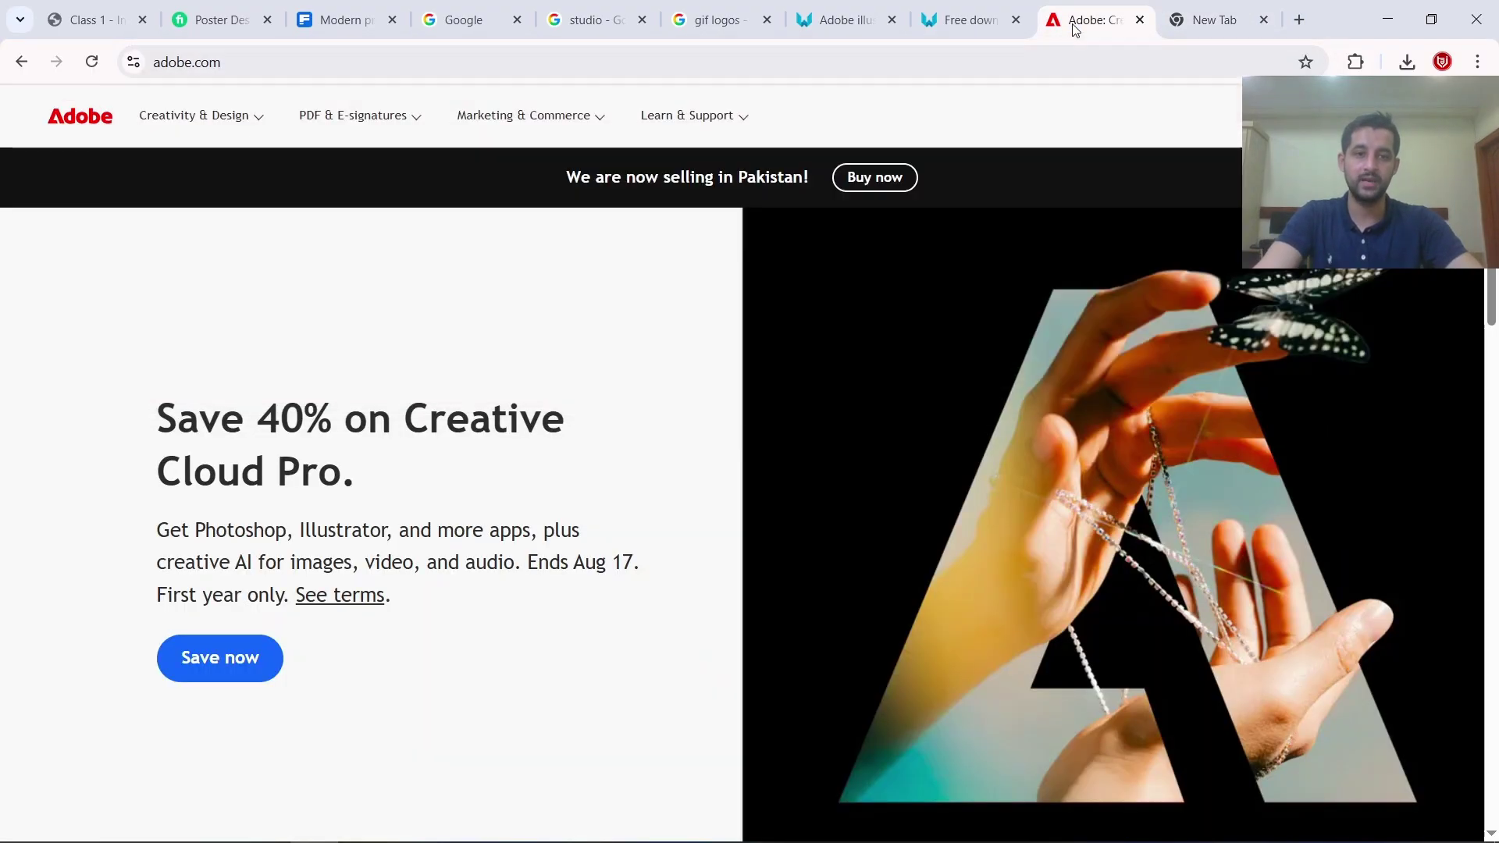
click(236, 124)
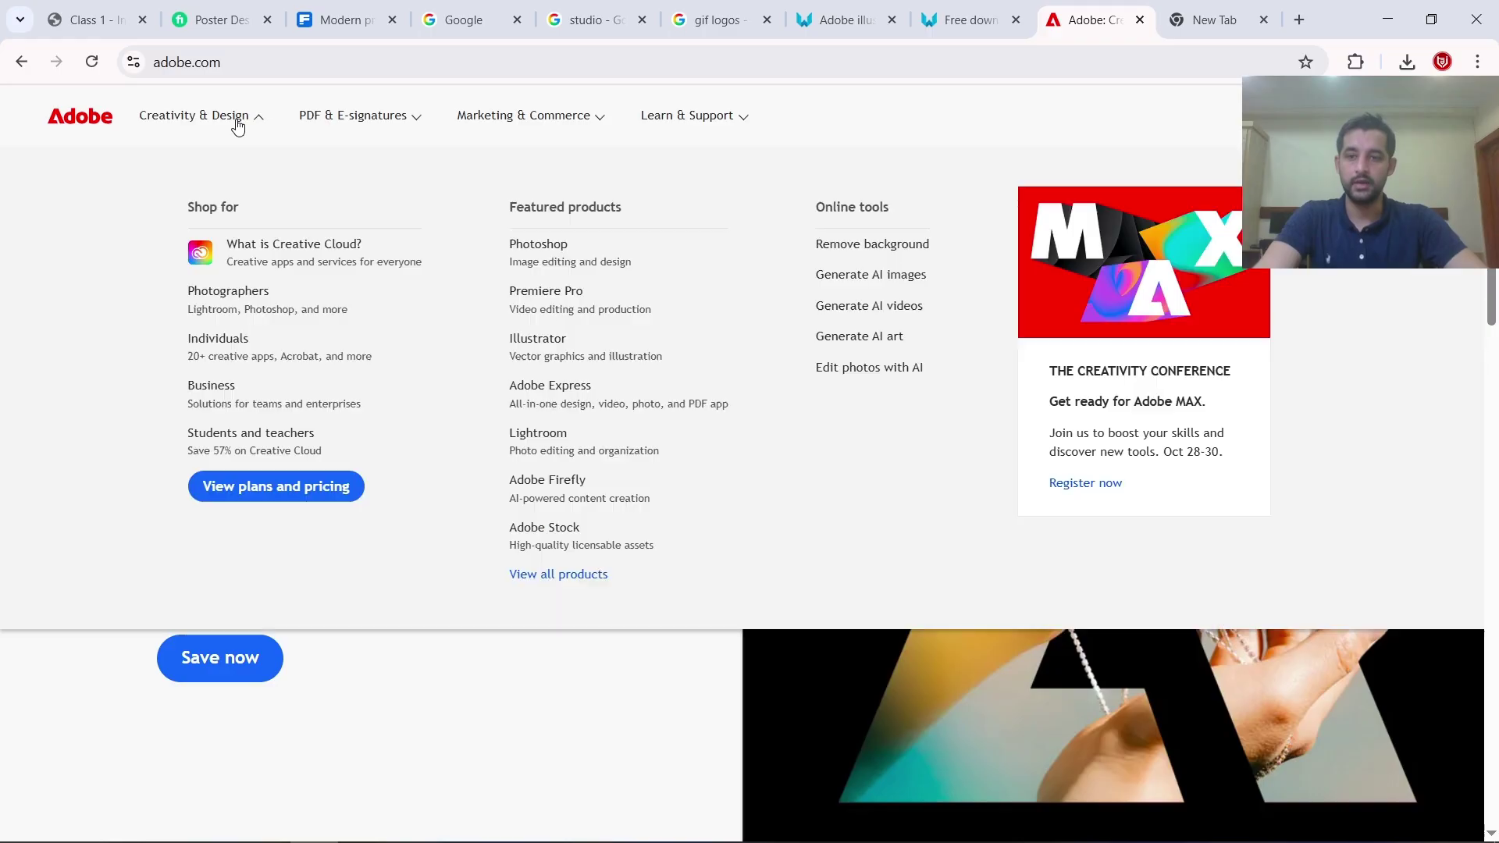
click(559, 352)
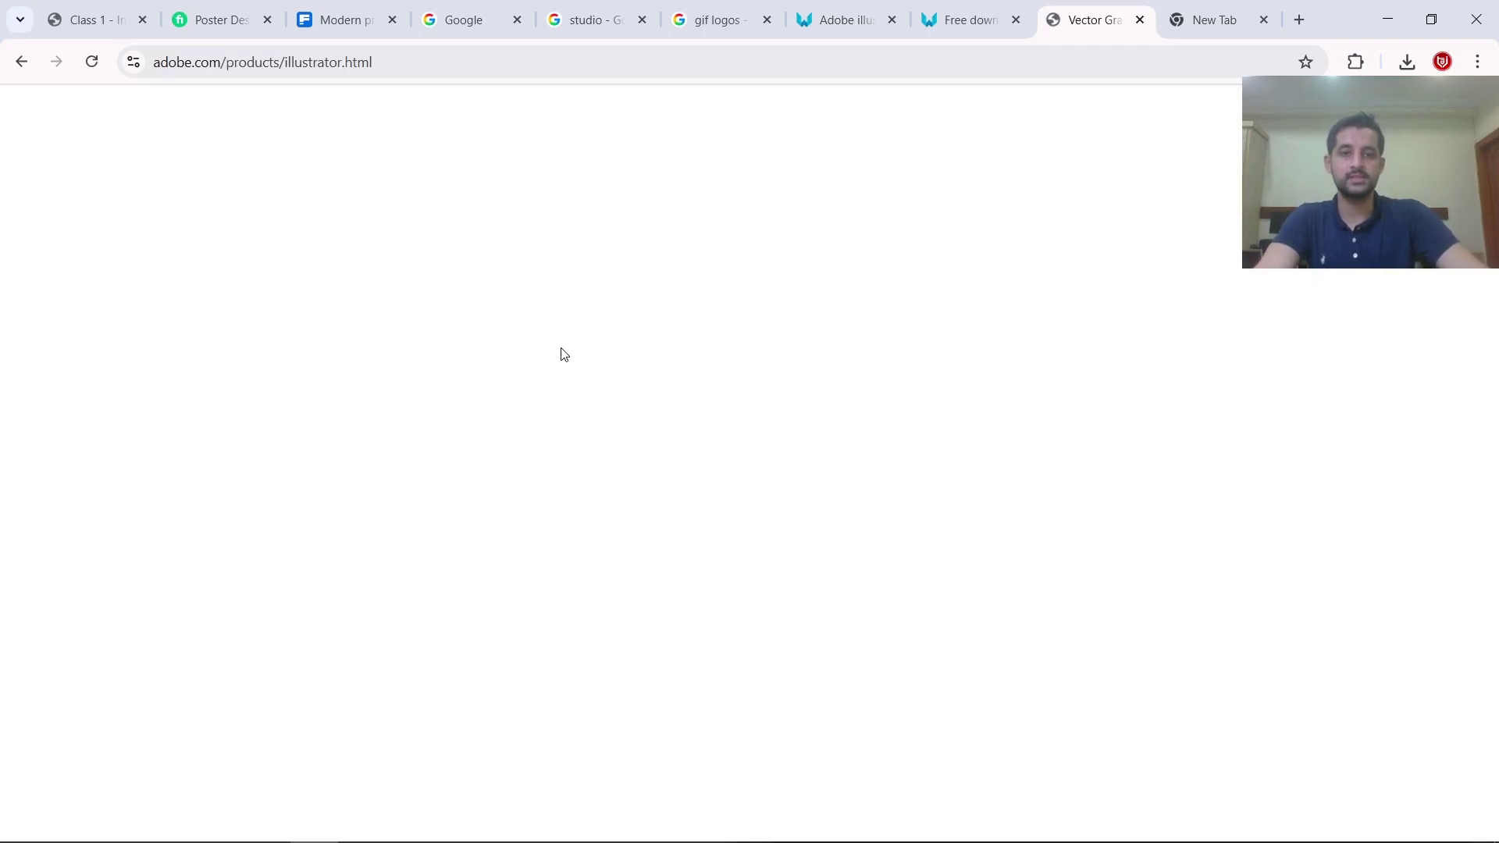
Step: Look over the Illustrator product page's subscription offer and close the unused new page
scroll(382, 469, down, 3)
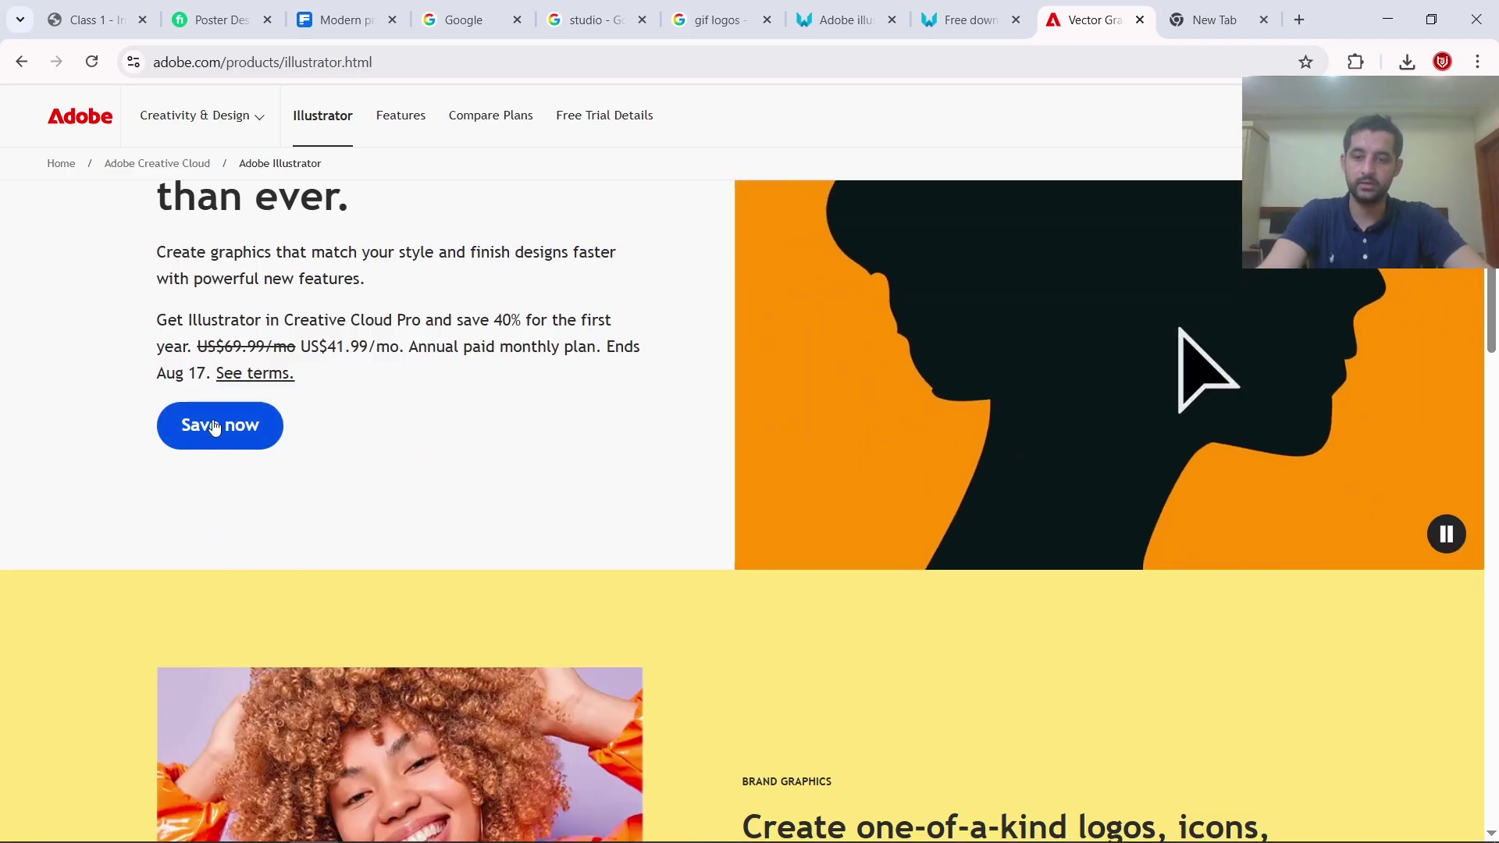
scroll(356, 421, down, 2)
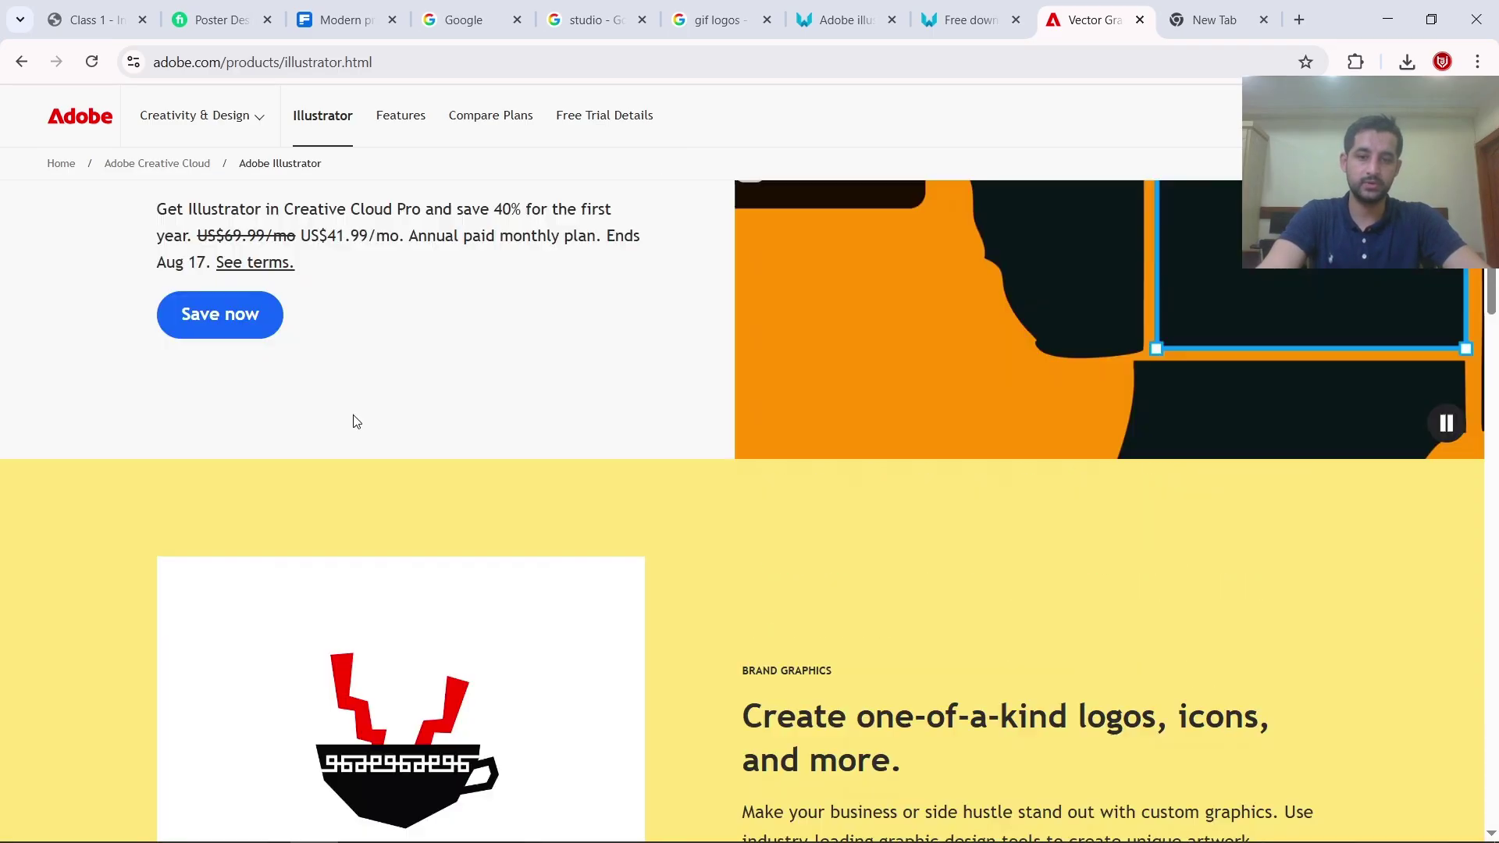
scroll(356, 422, up, 5)
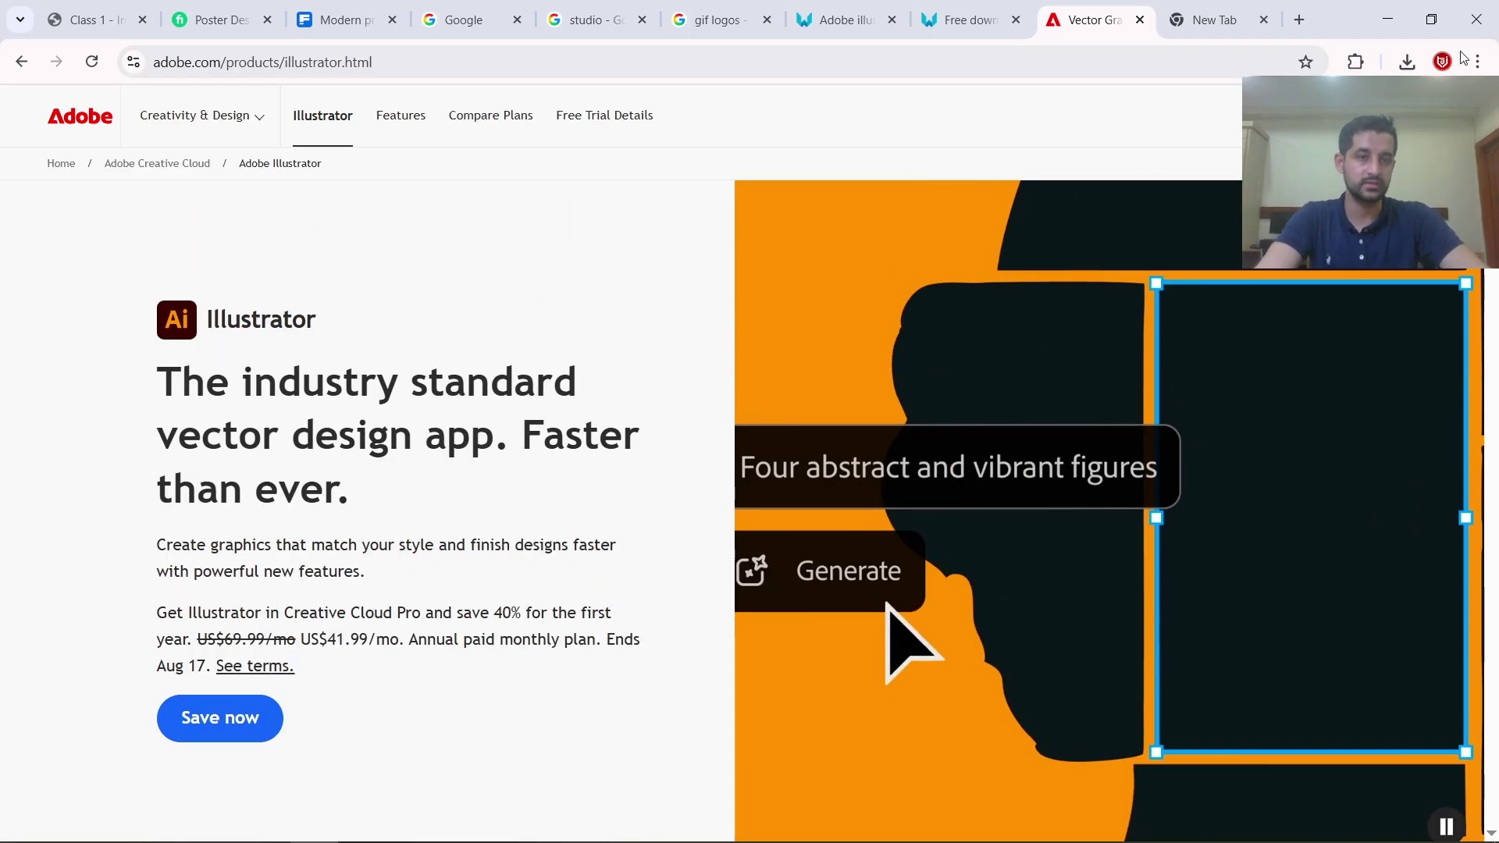
click(1264, 20)
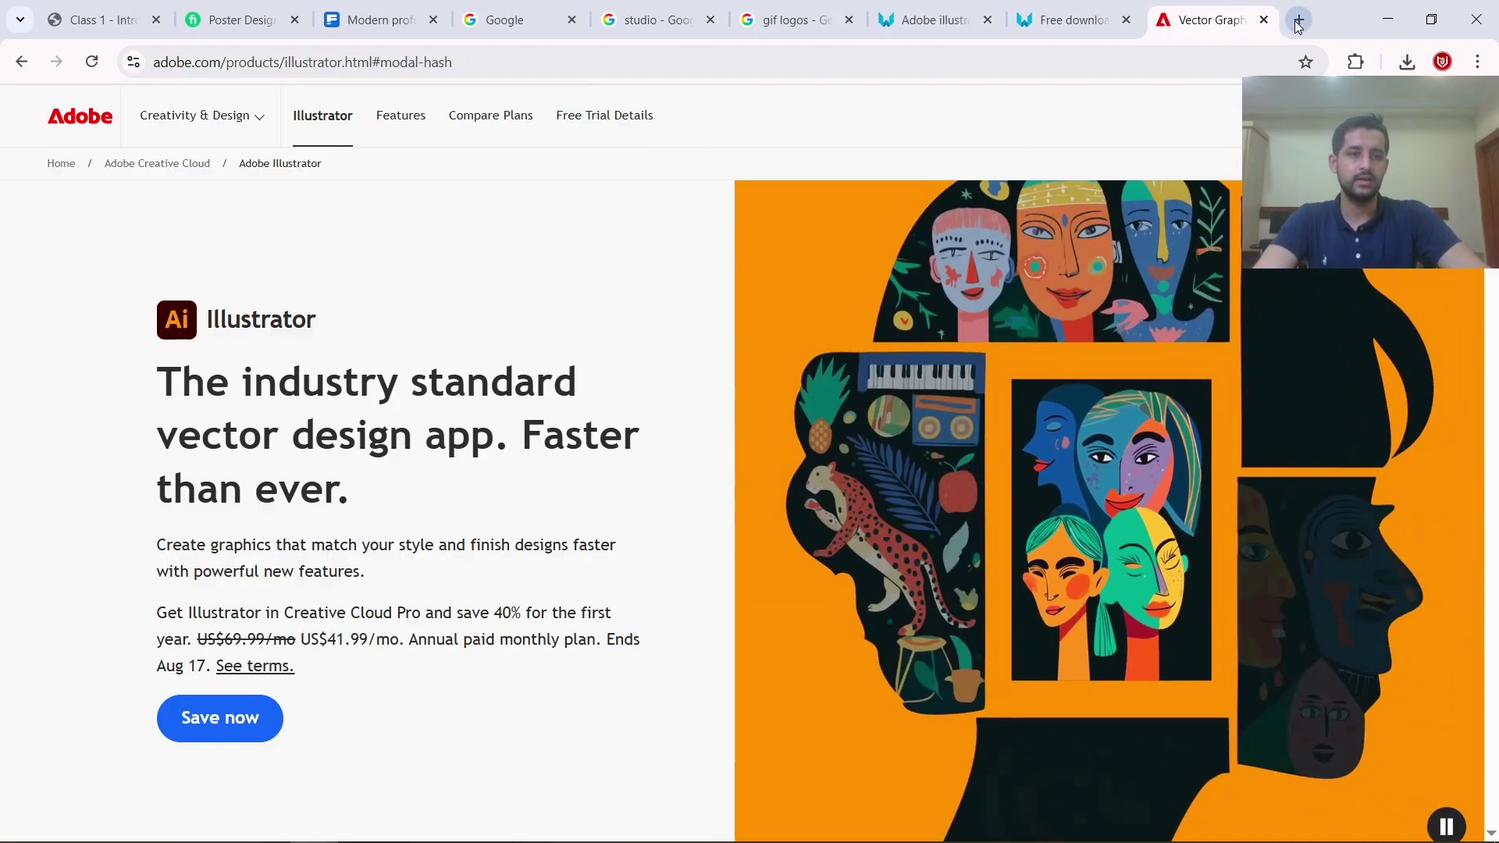
Step: Search the web for "filecr" in a new browser page and open the FileCR website
click(1298, 20)
text(di)
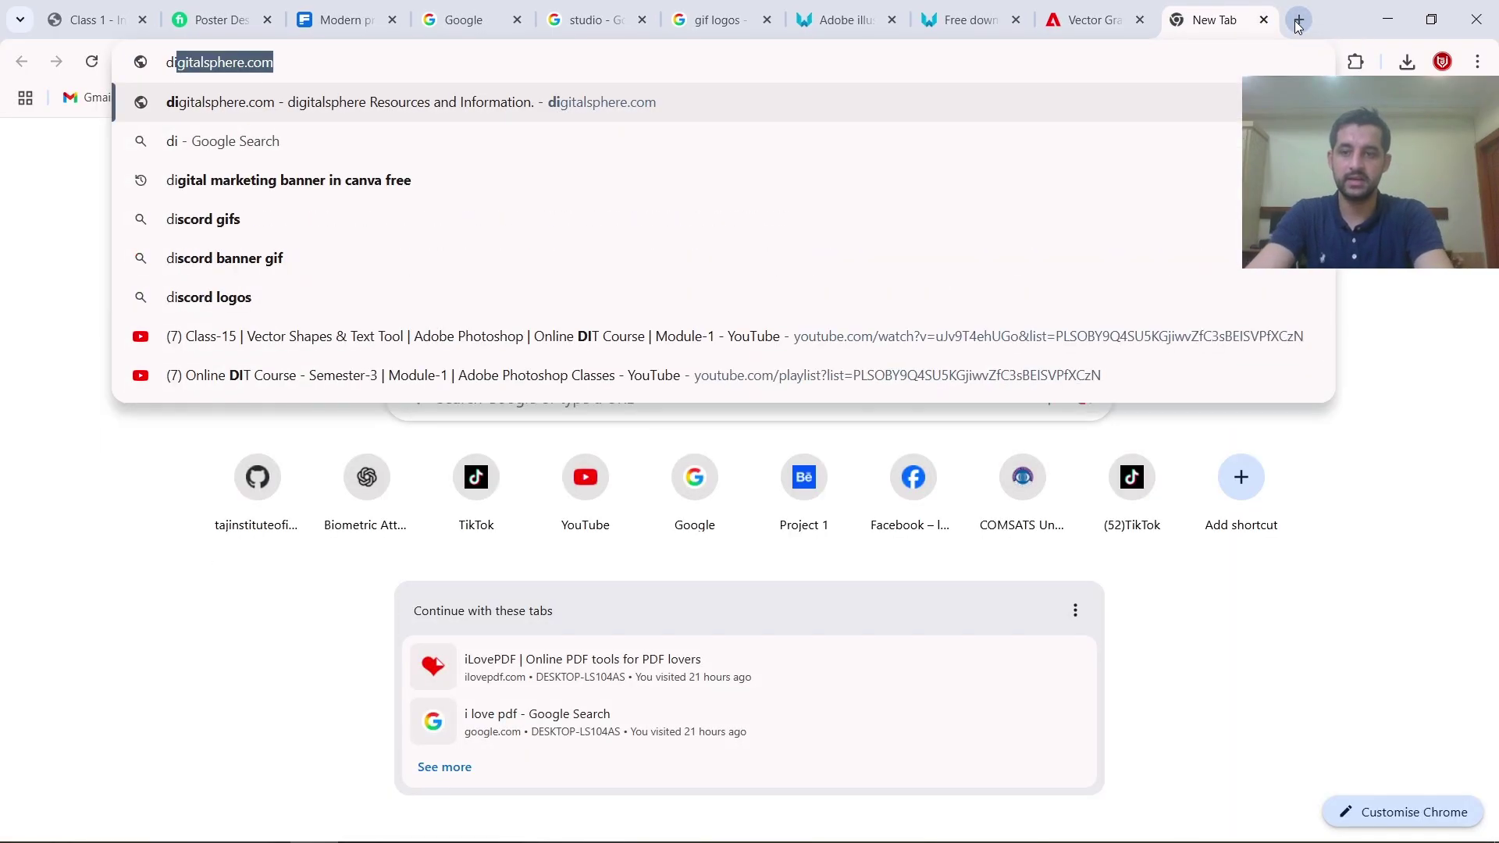
key(BackSpace)
key(BackSpace)
key(BackSpace)
text(file)
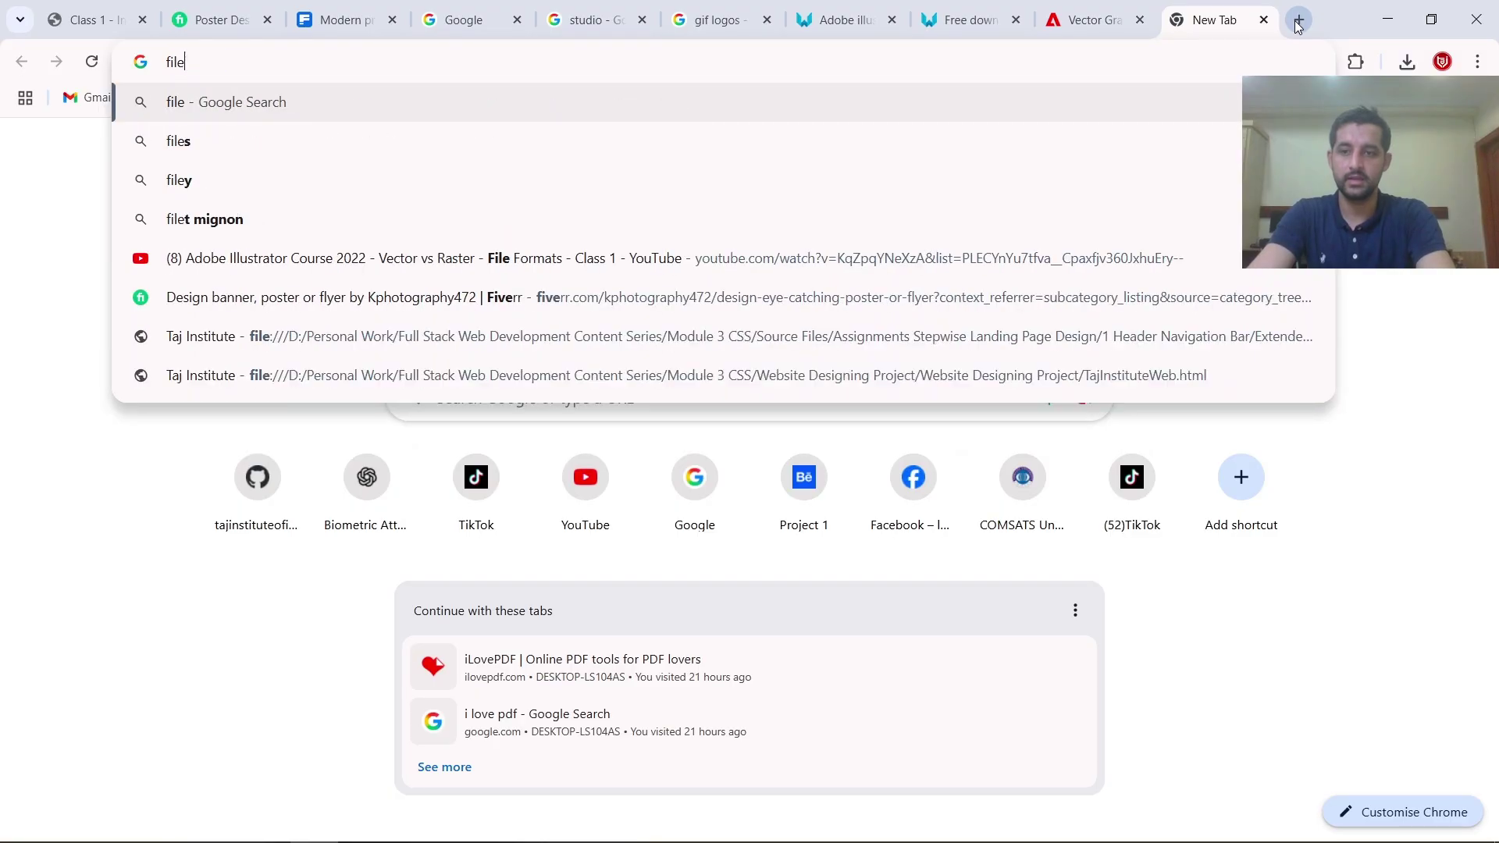
text(cr)
key(Return)
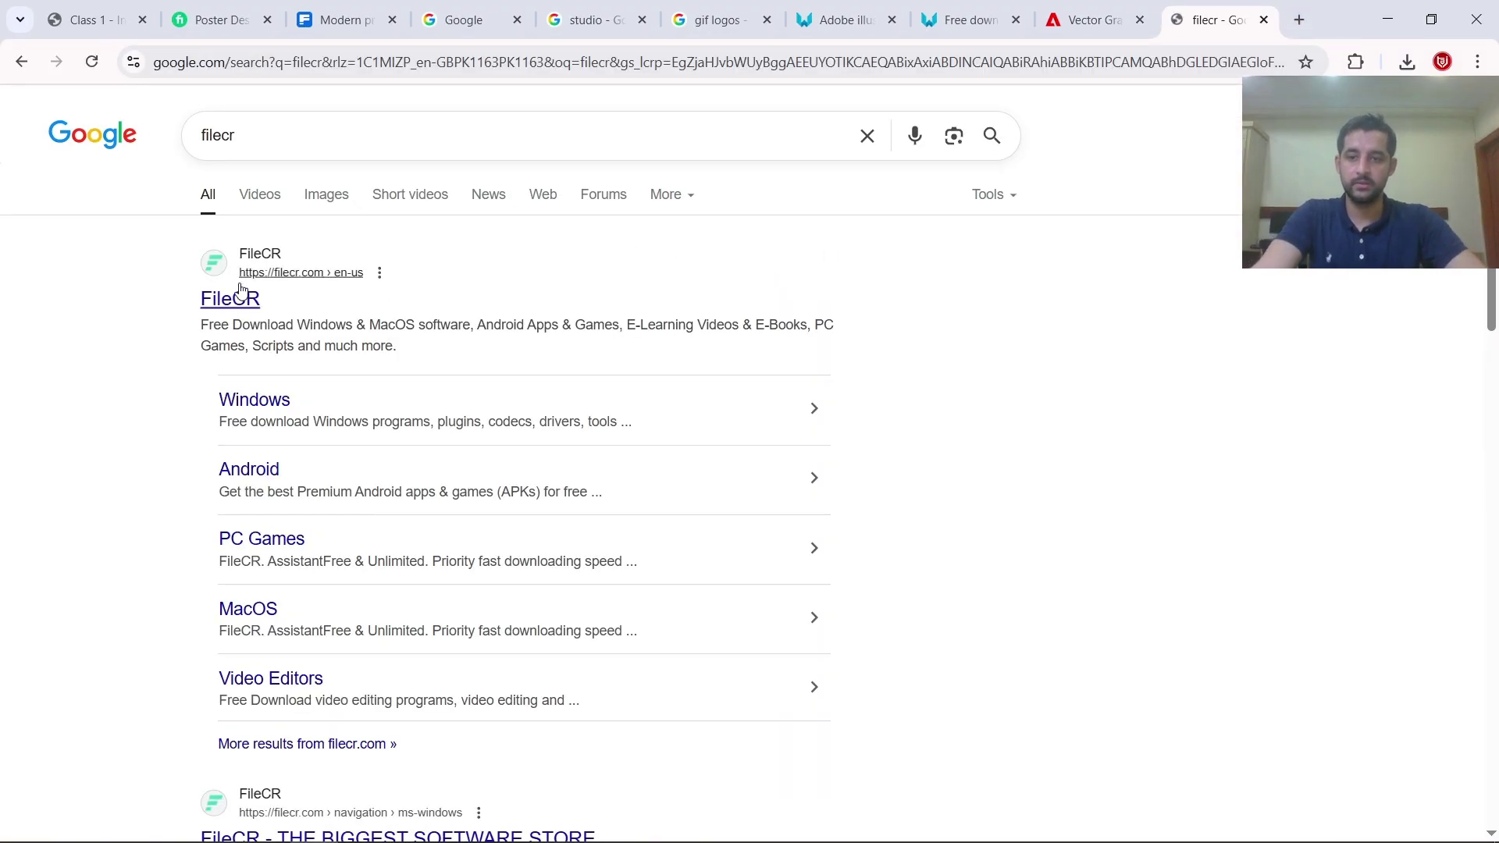
click(239, 297)
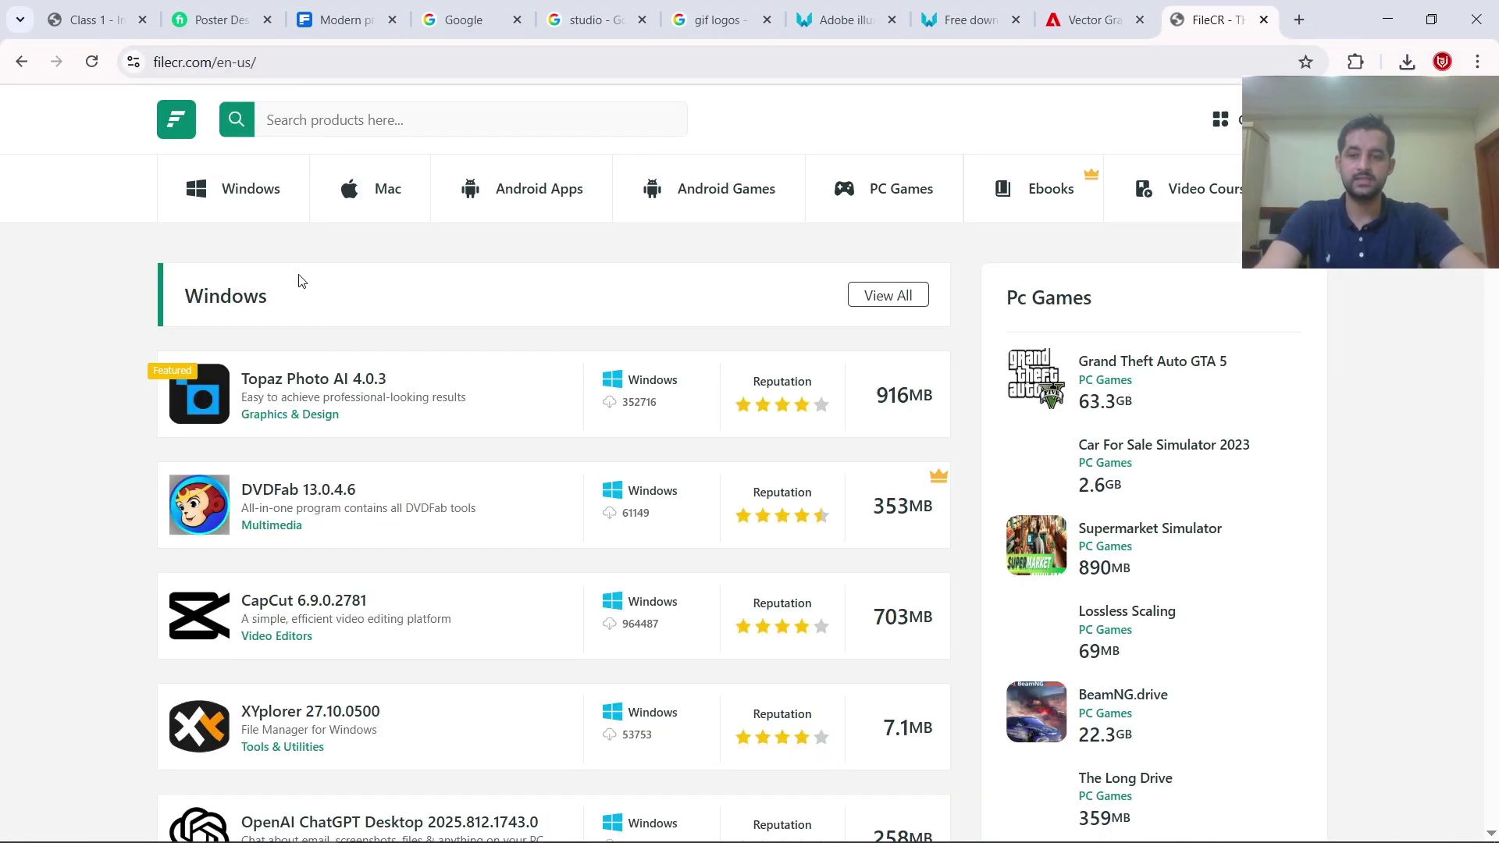
Step: Search the FileCR site for "adobe illustrator"
click(312, 116)
text(adso)
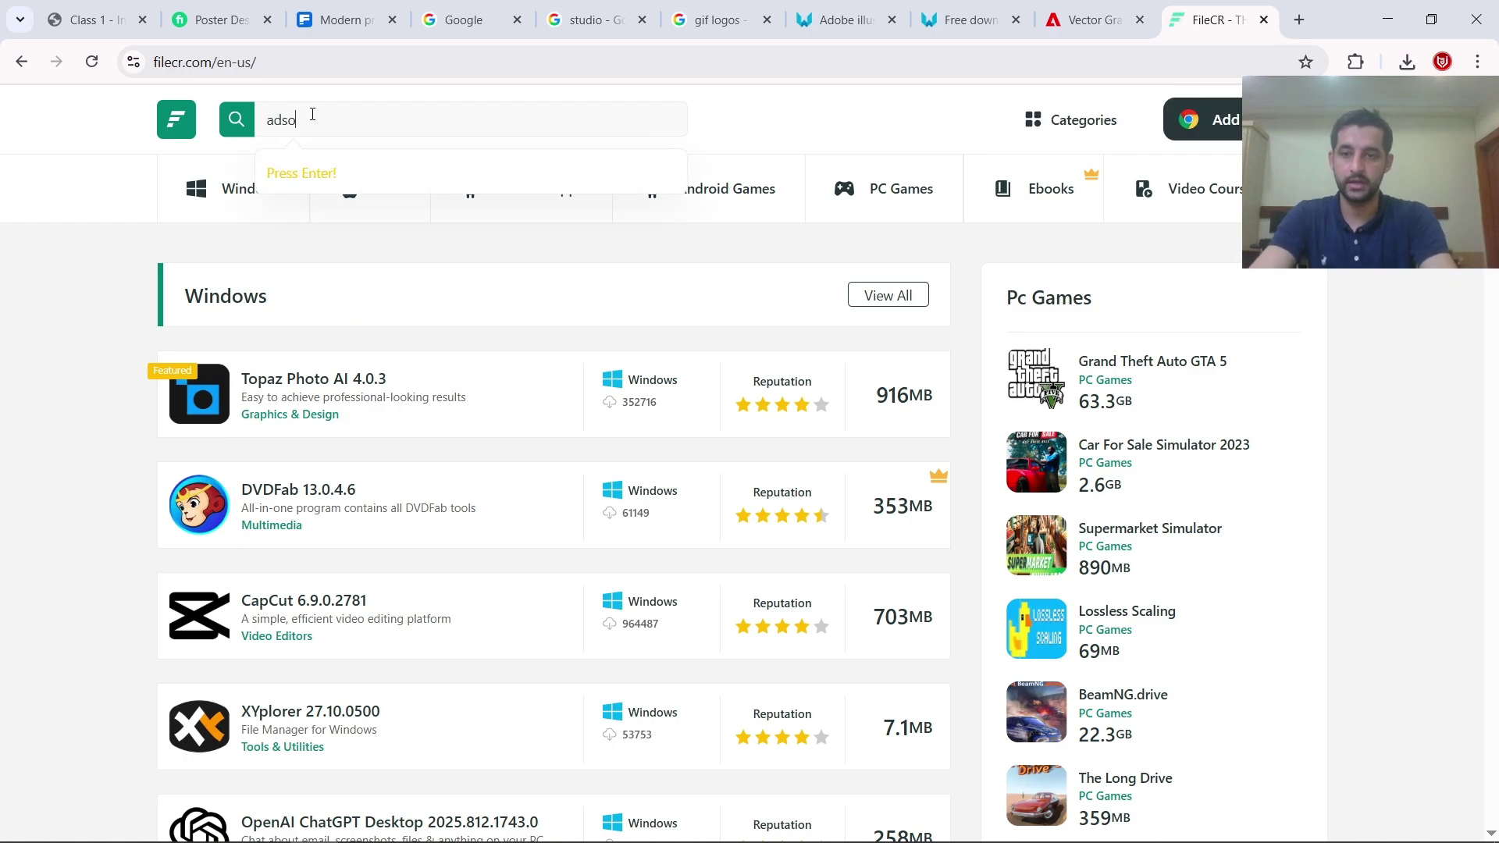
key(BackSpace)
text(obe illu)
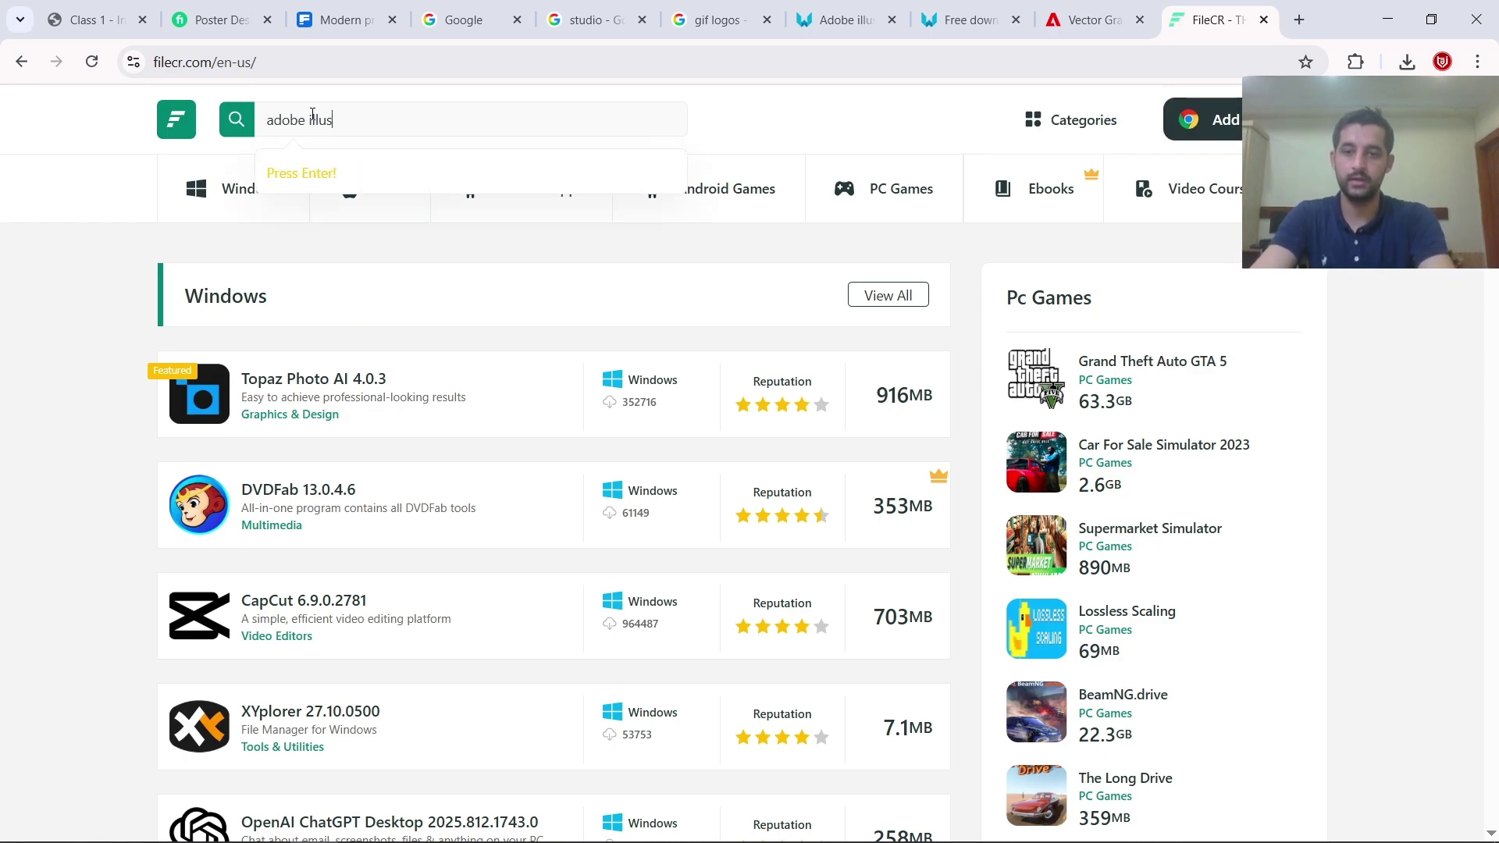
text(strator)
key(Return)
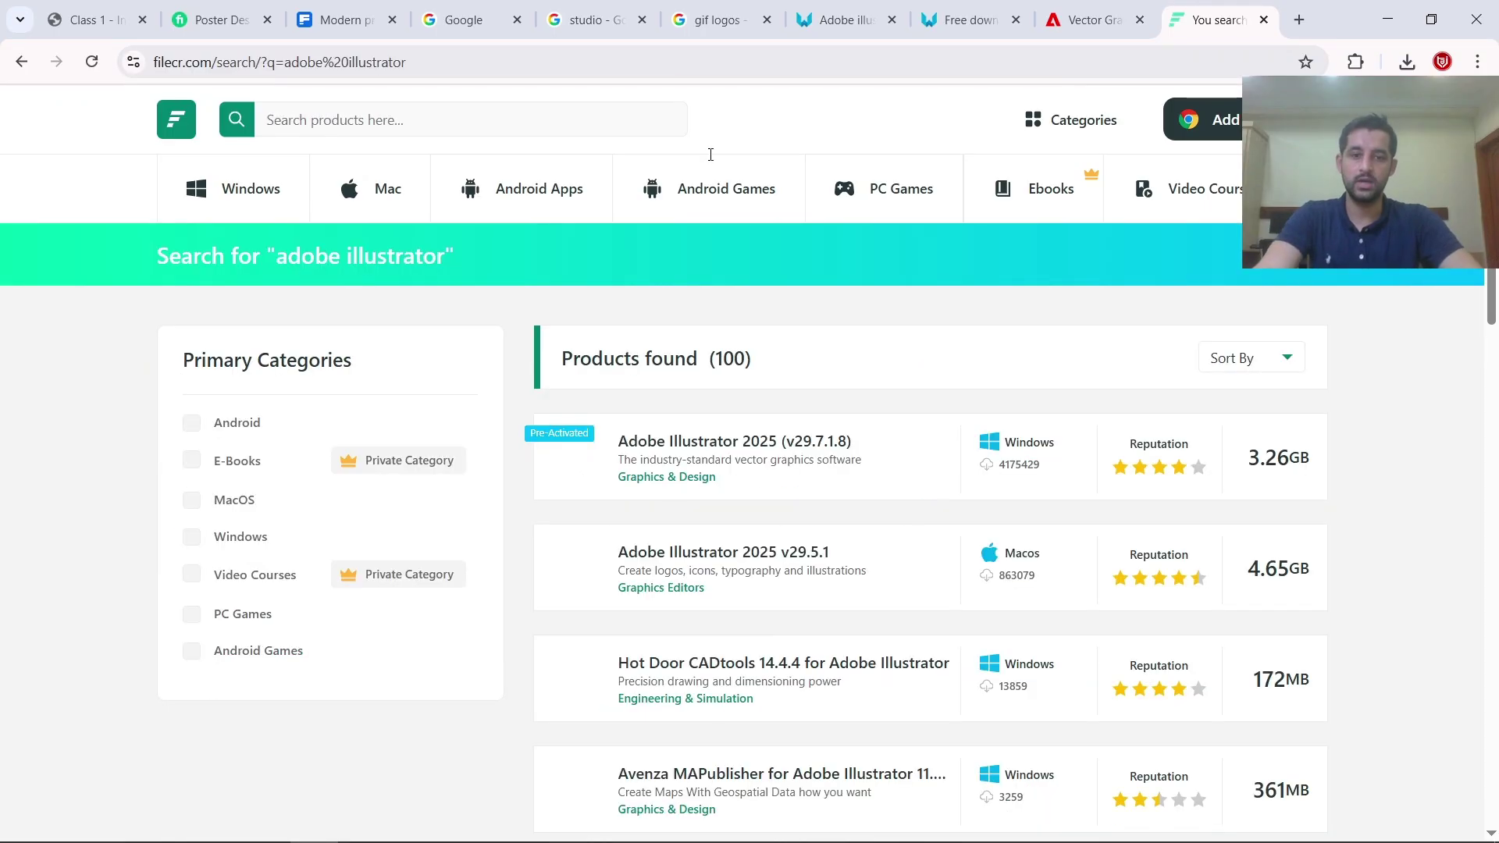
Step: Open the Windows listing for Adobe Illustrator 2025 (v29.7.1.8) and examine its download options and product information
scroll(695, 455, down, 3)
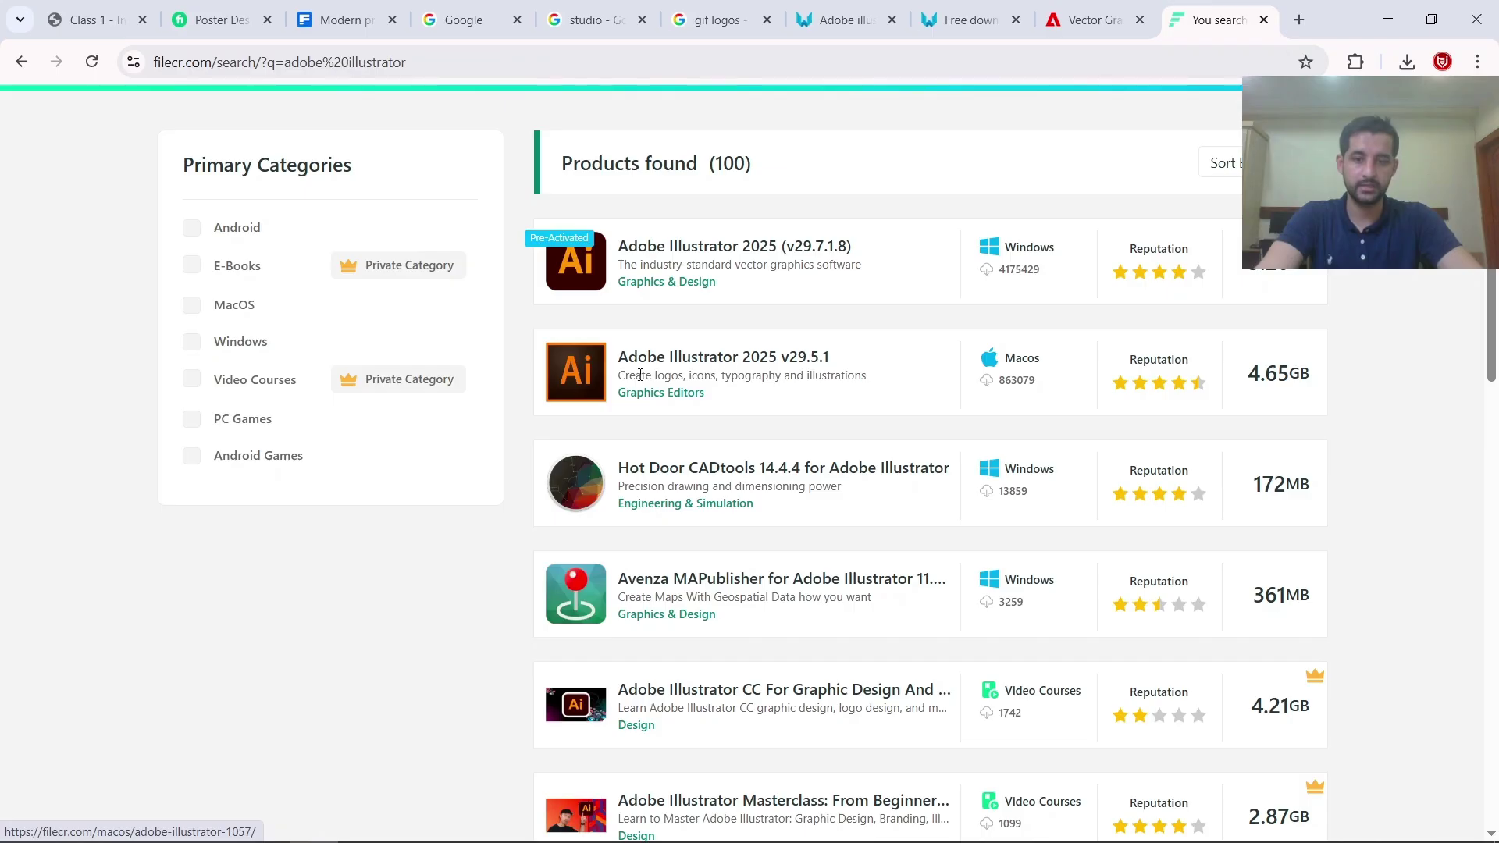
click(725, 250)
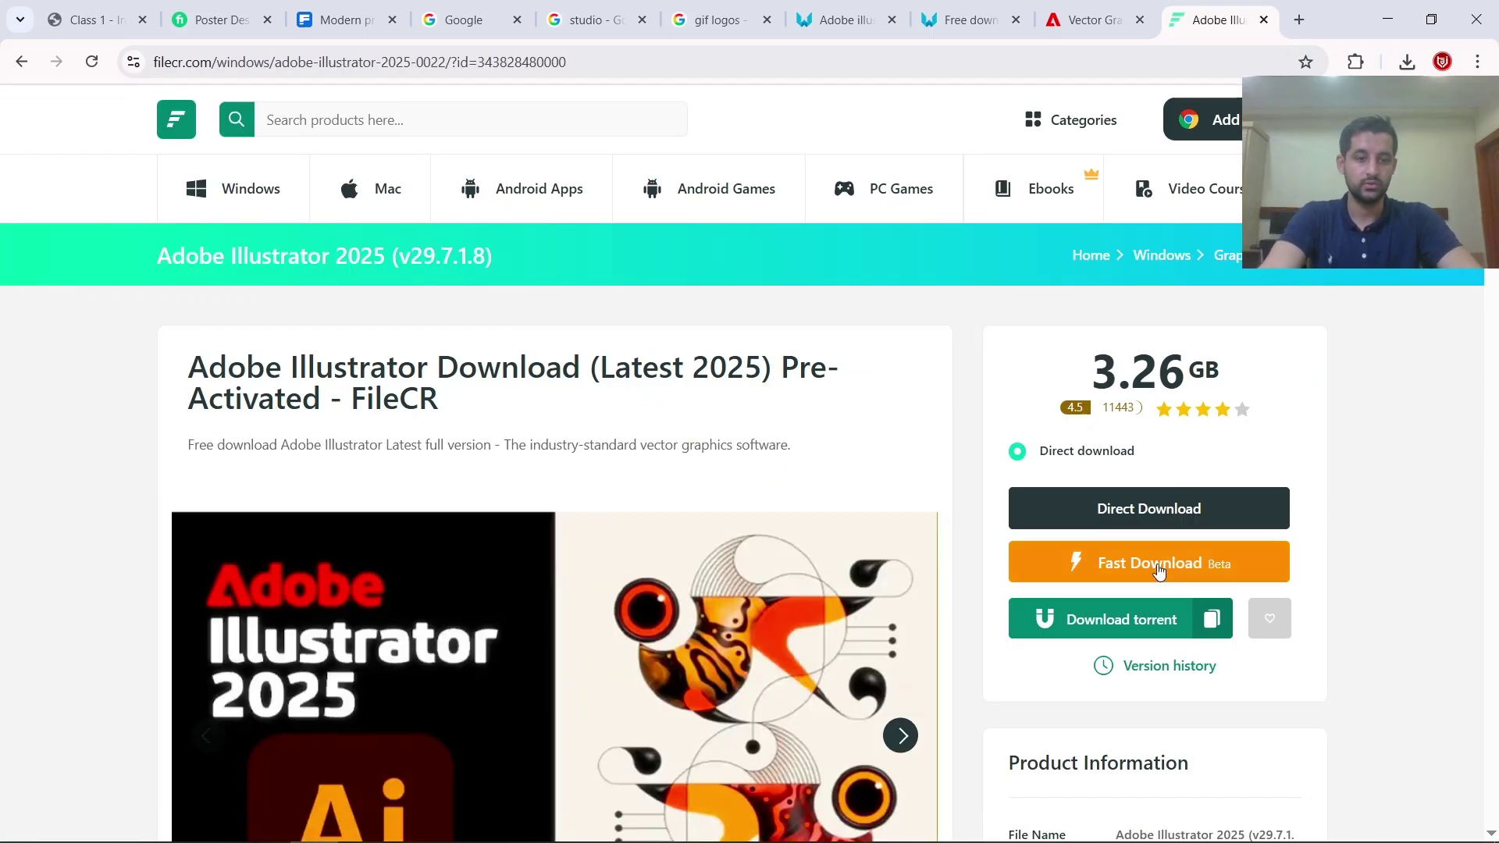
scroll(1133, 513, down, 12)
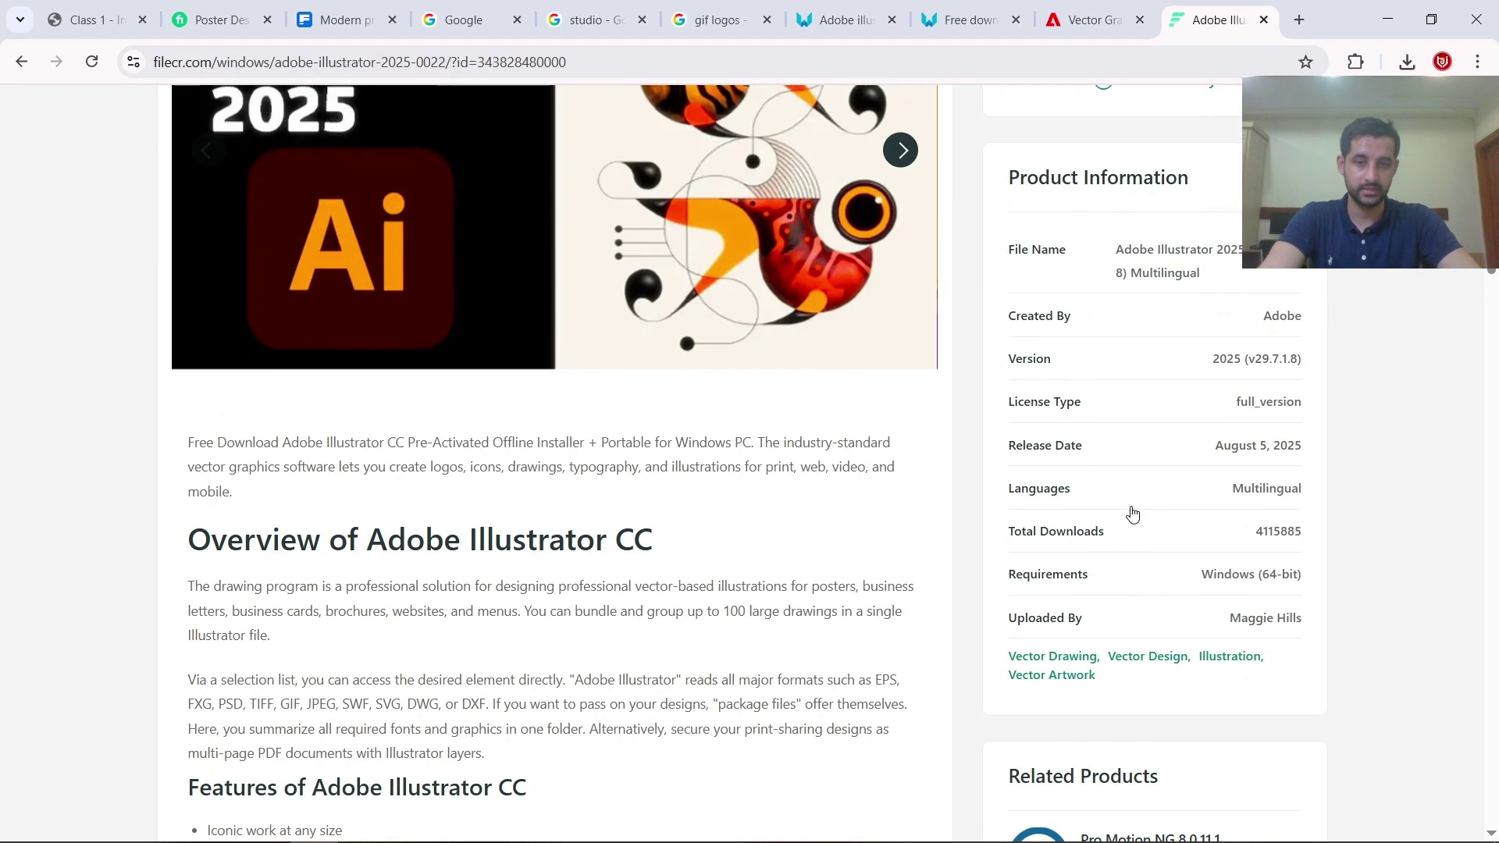
Step: Search the web for "getintoc" in a new browser page and open the Get Into PC website
click(1299, 22)
text(getintoc)
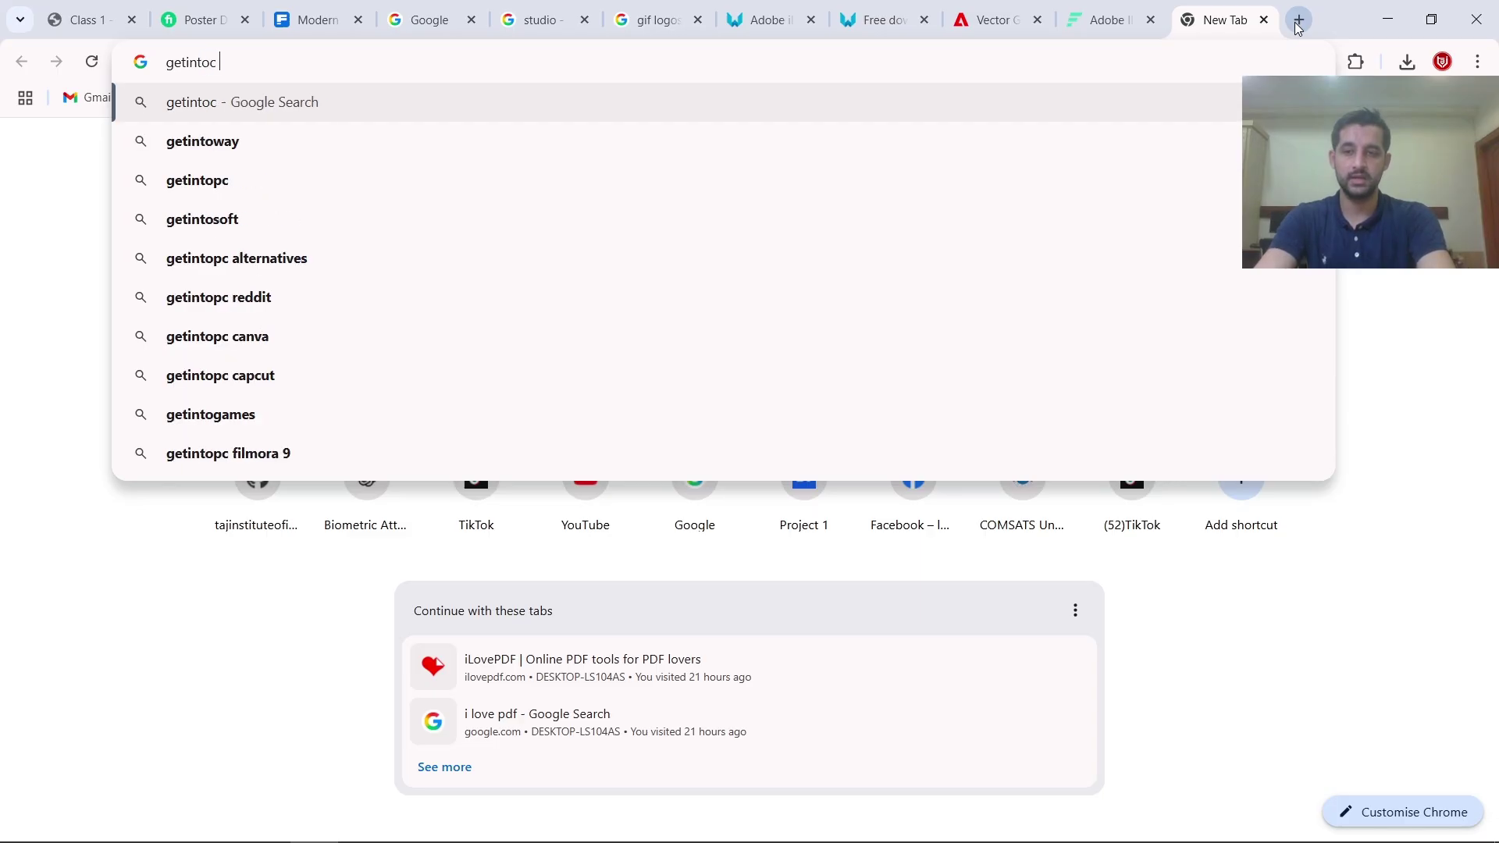
key(Return)
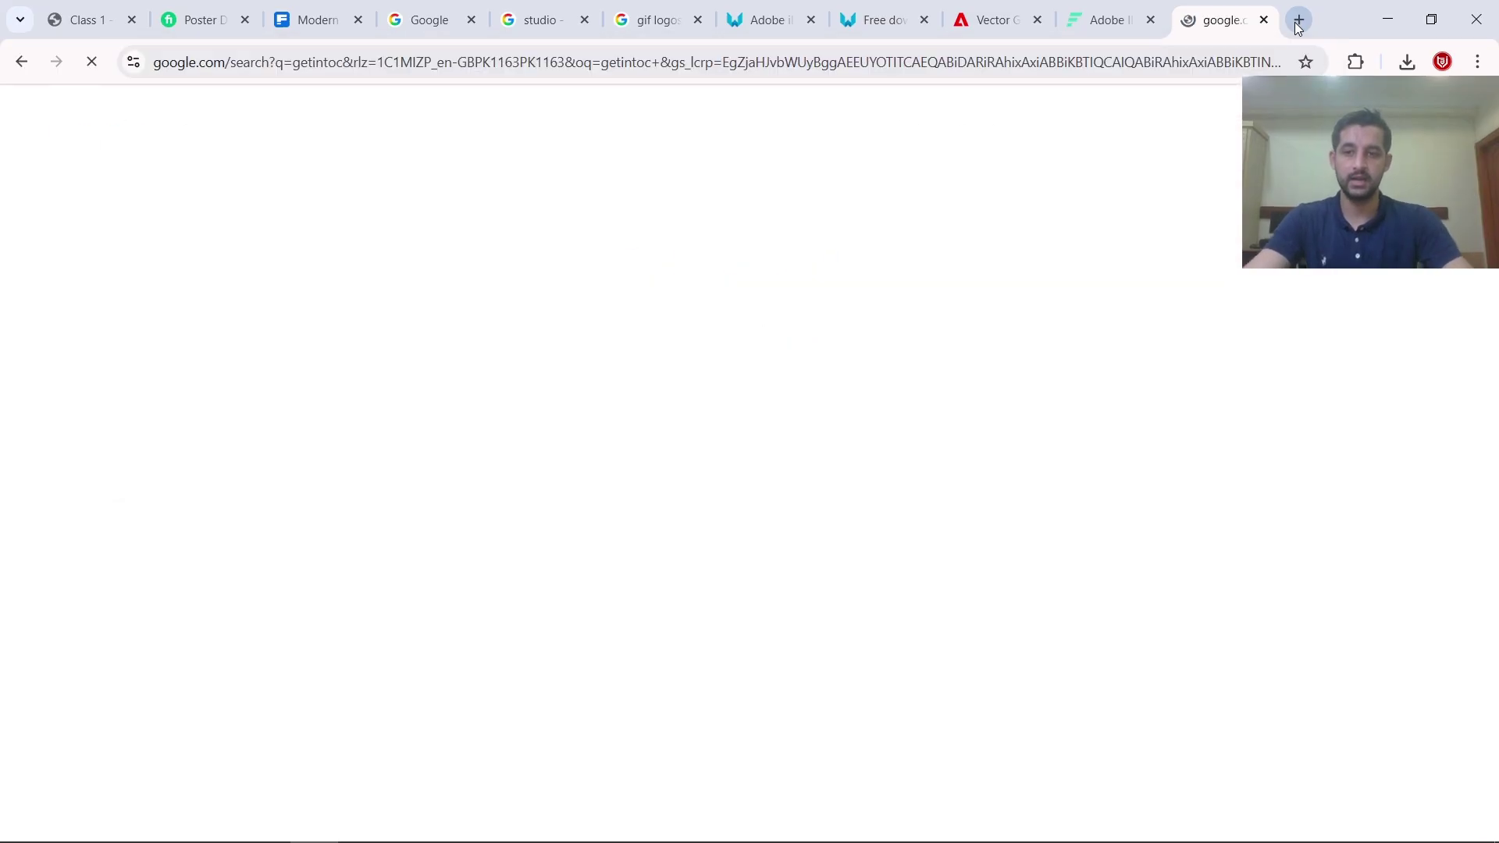
click(476, 379)
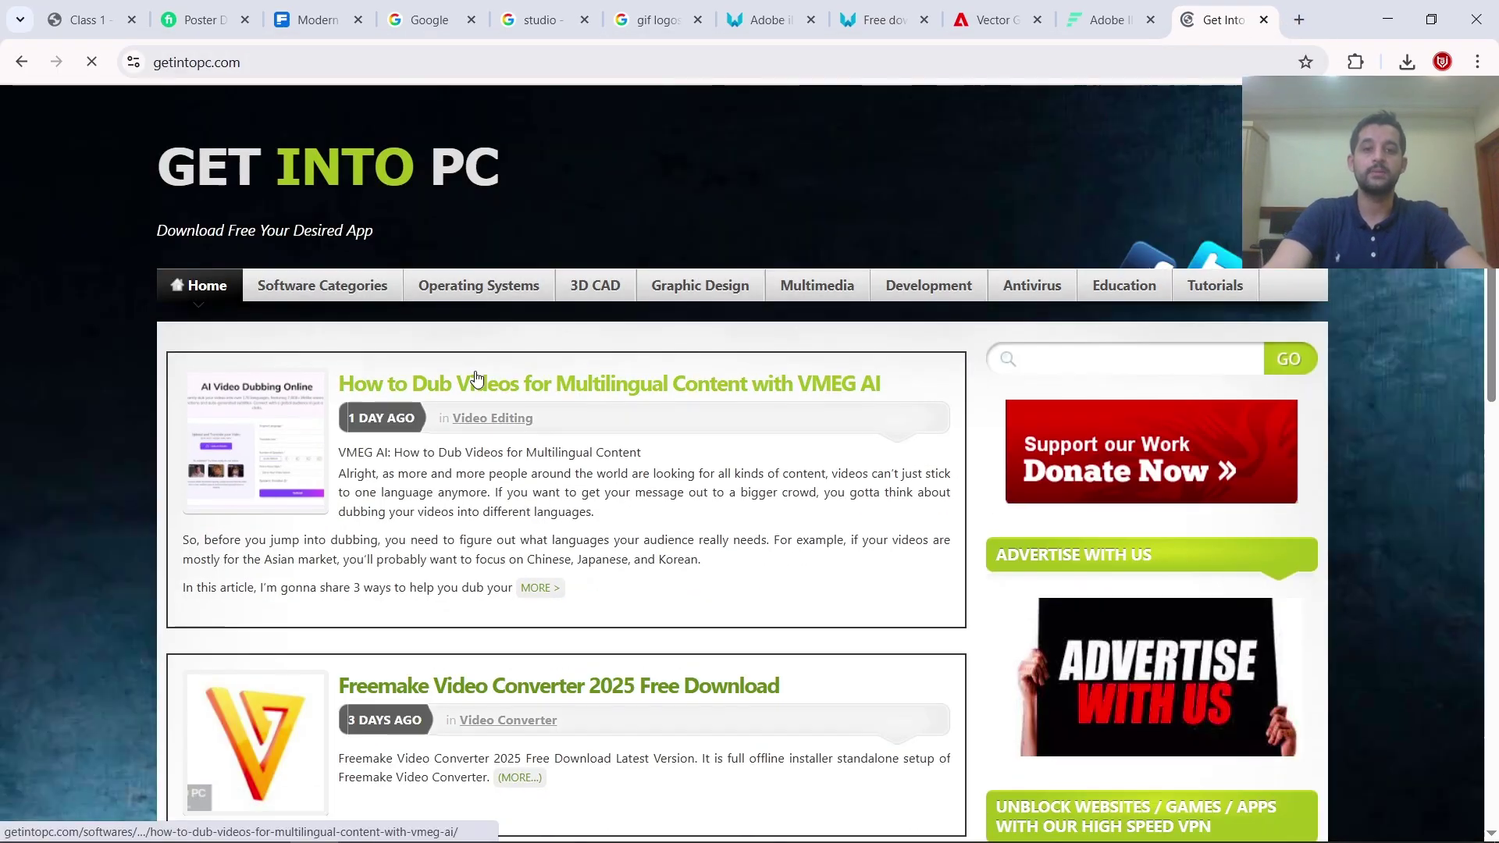
Step: Search the Get Into PC site for "adobe illustrator"
click(1211, 368)
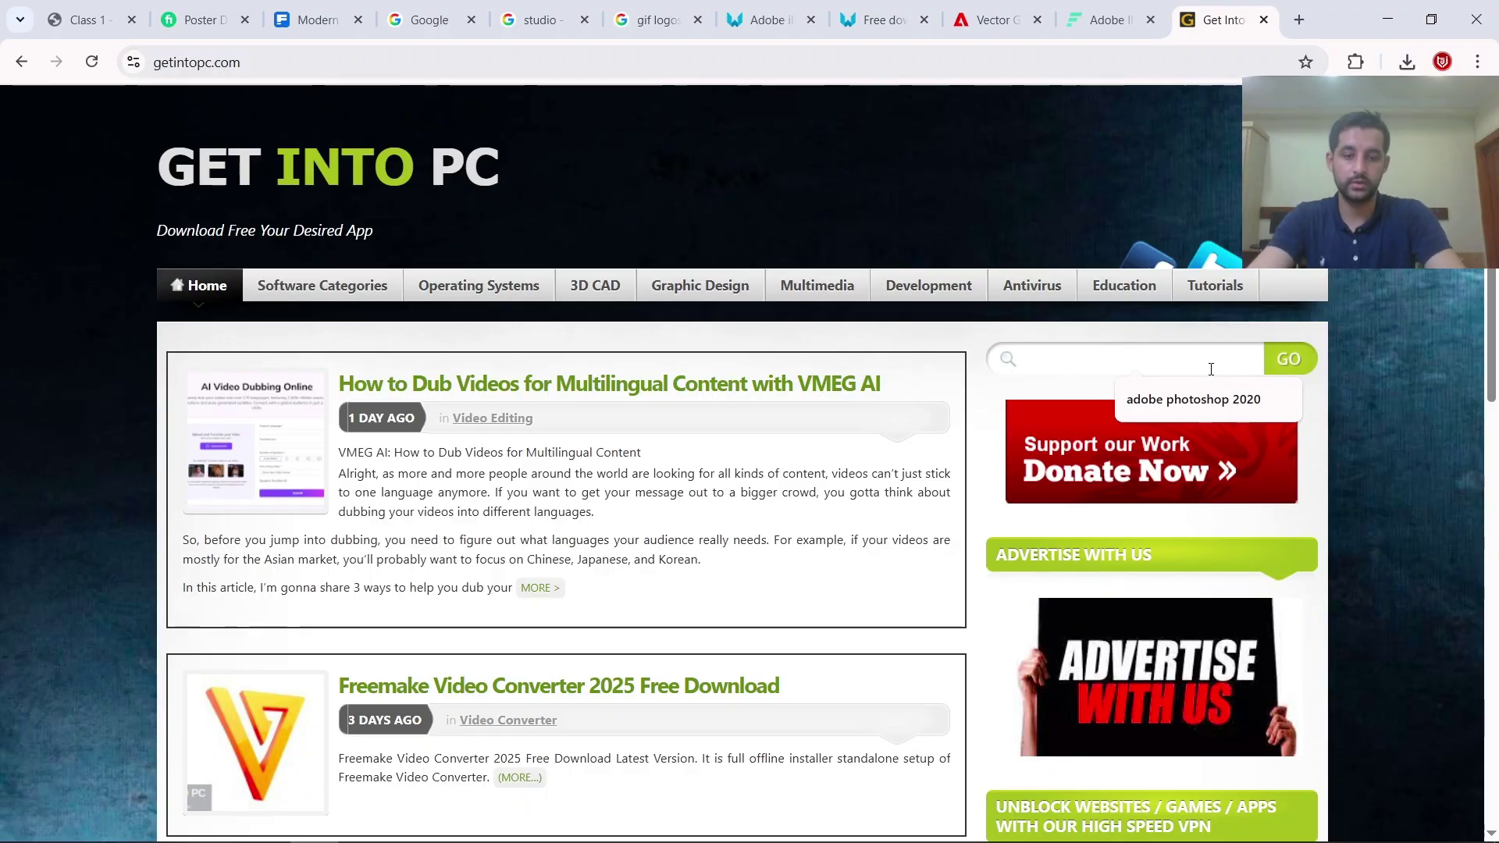
text(adobe illustrator)
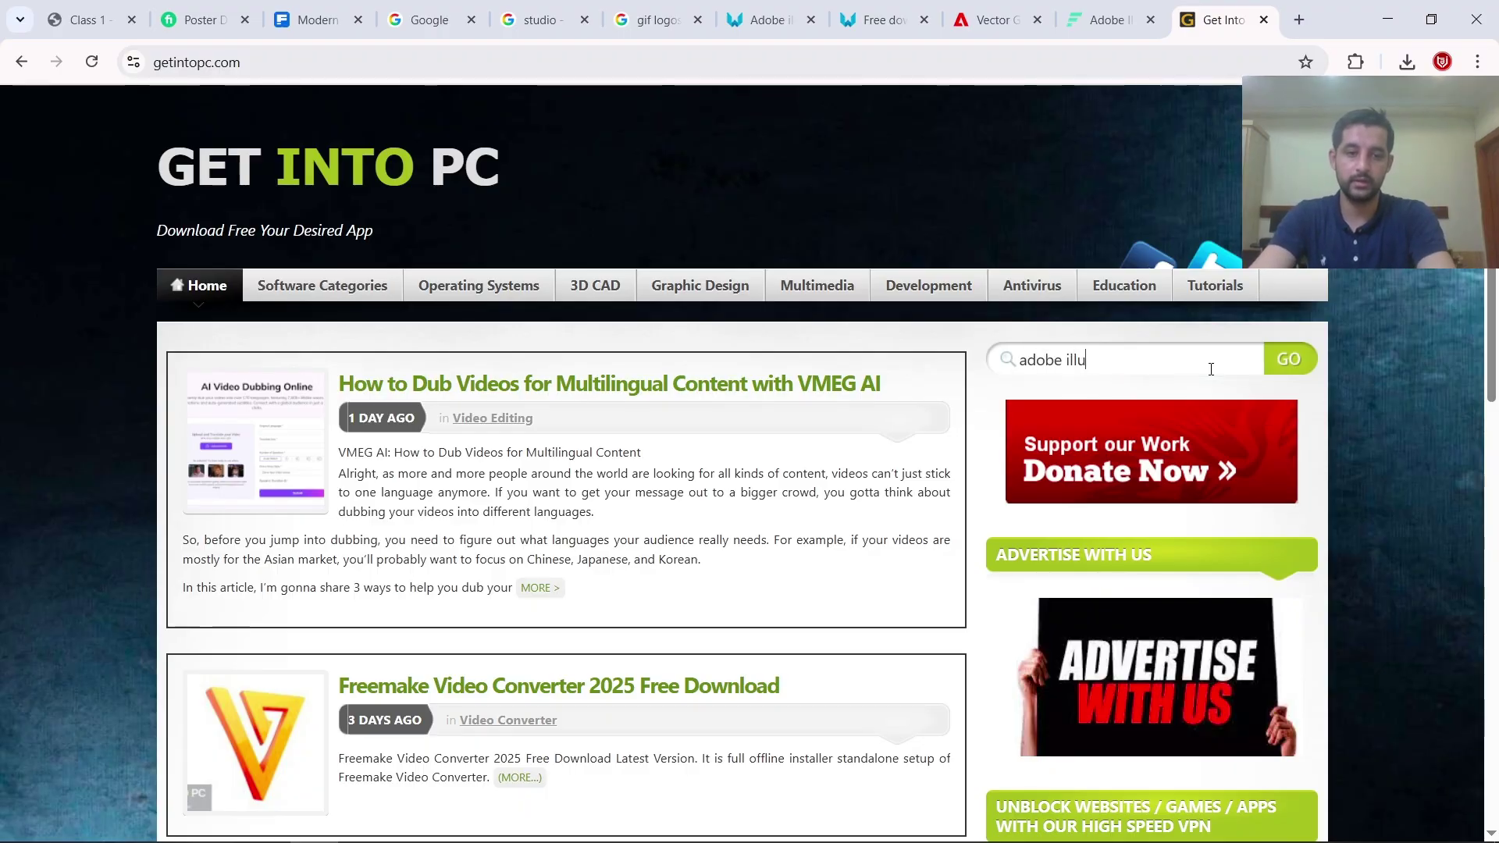
key(Return)
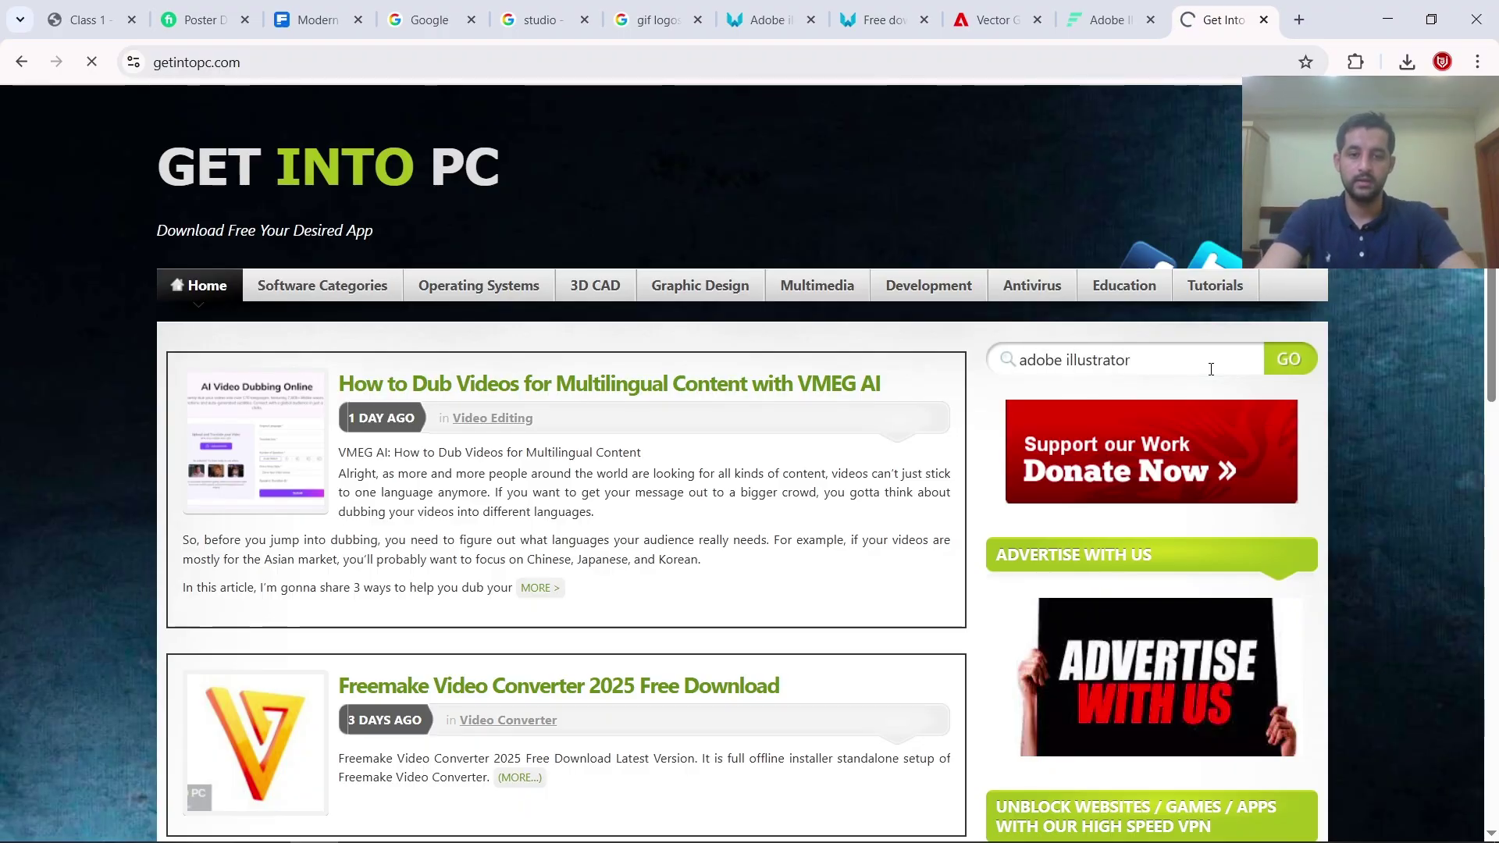
Step: Open the Adobe Illustrator 2024 Free Download page from the search results and look through its overview
scroll(578, 400, down, 5)
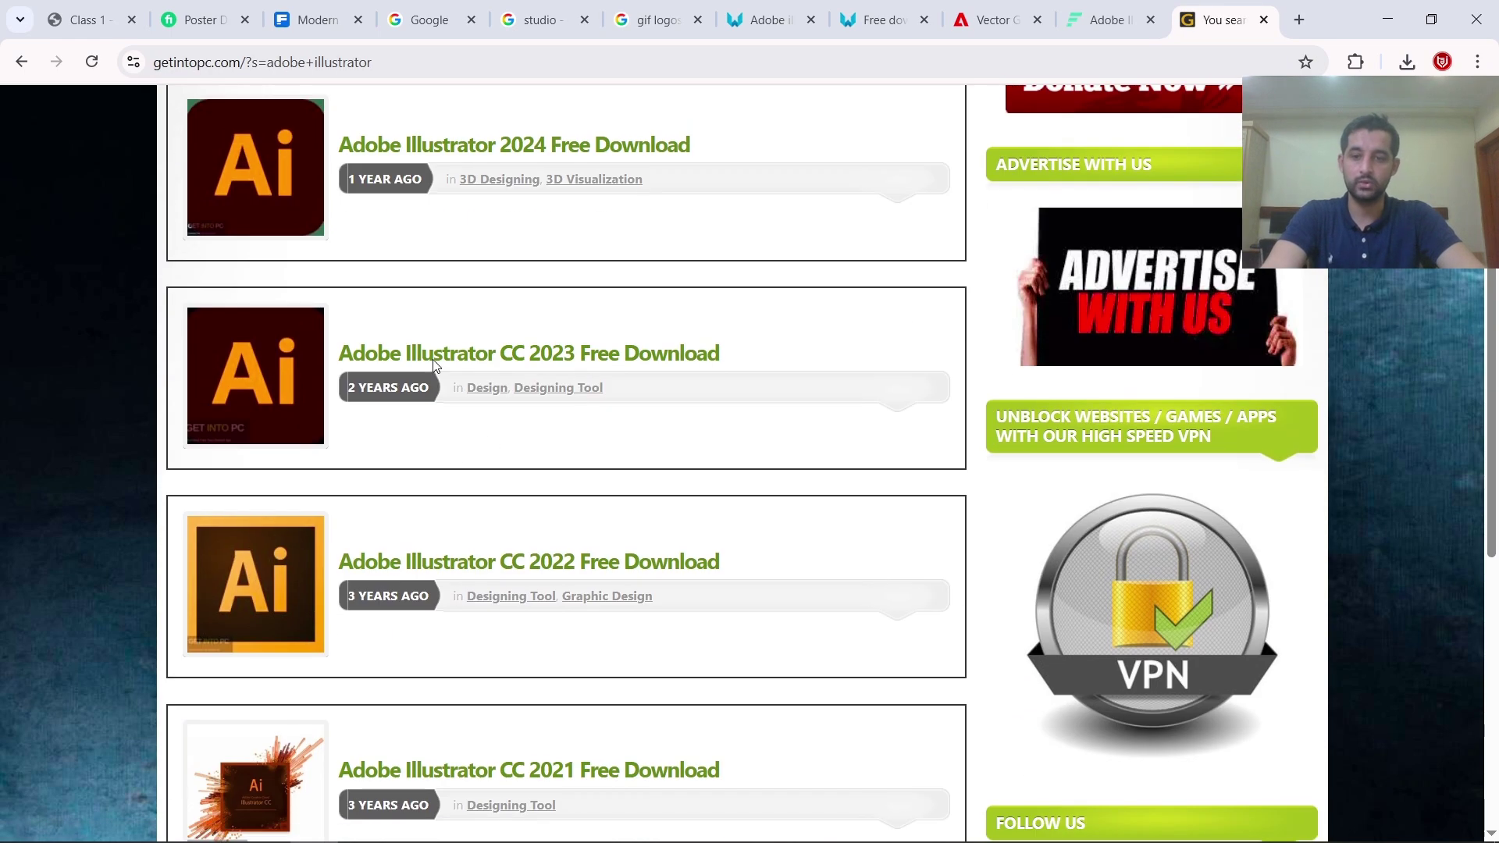
click(479, 144)
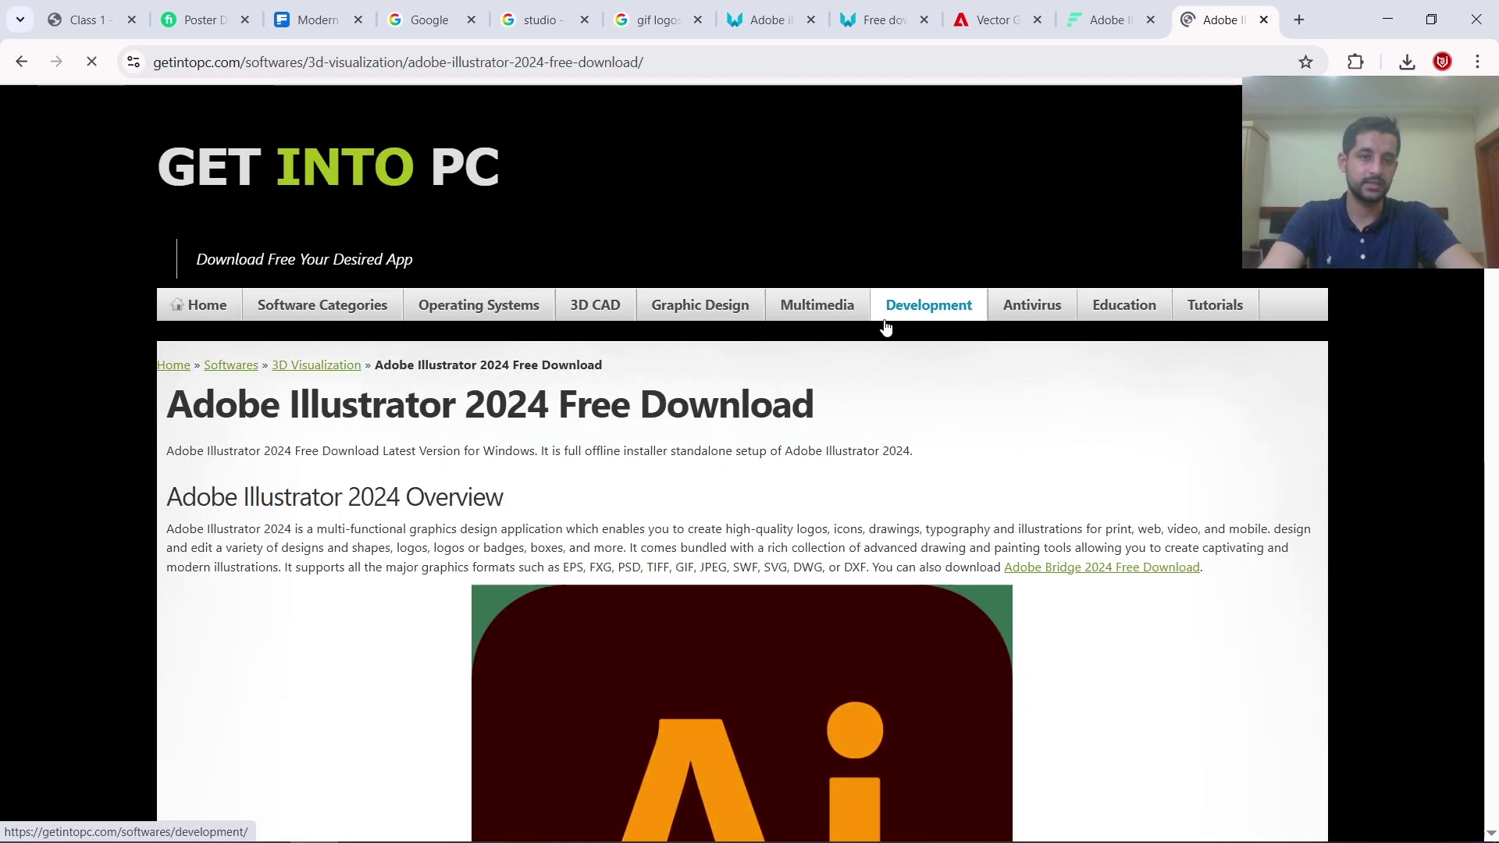
scroll(1064, 289, down, 5)
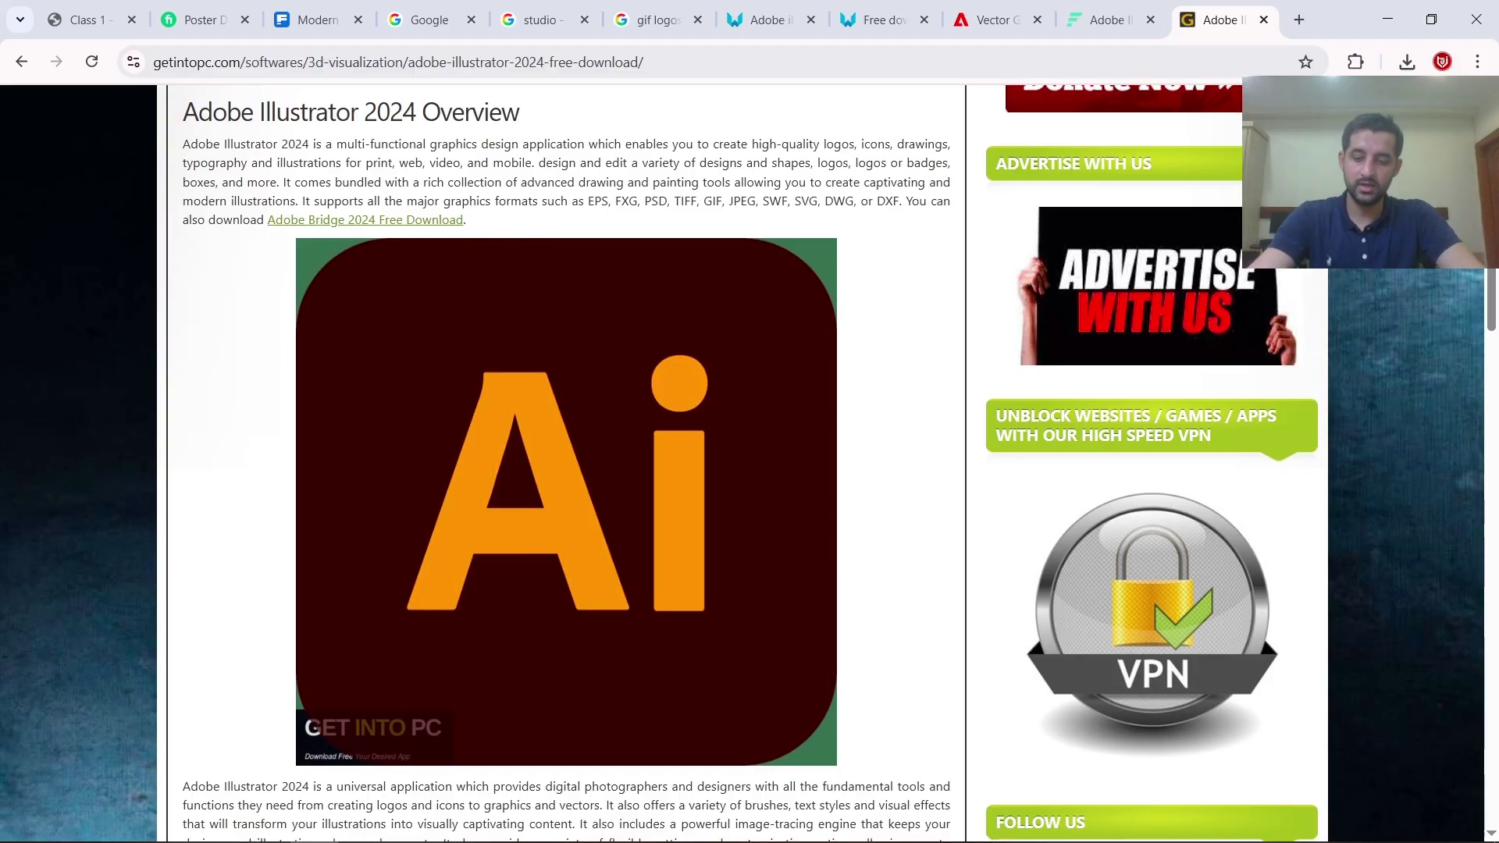
Step: Leave the browser, search Windows for "illust" and launch Adobe Illustrator 2021, looking over its home screen
key(super+d)
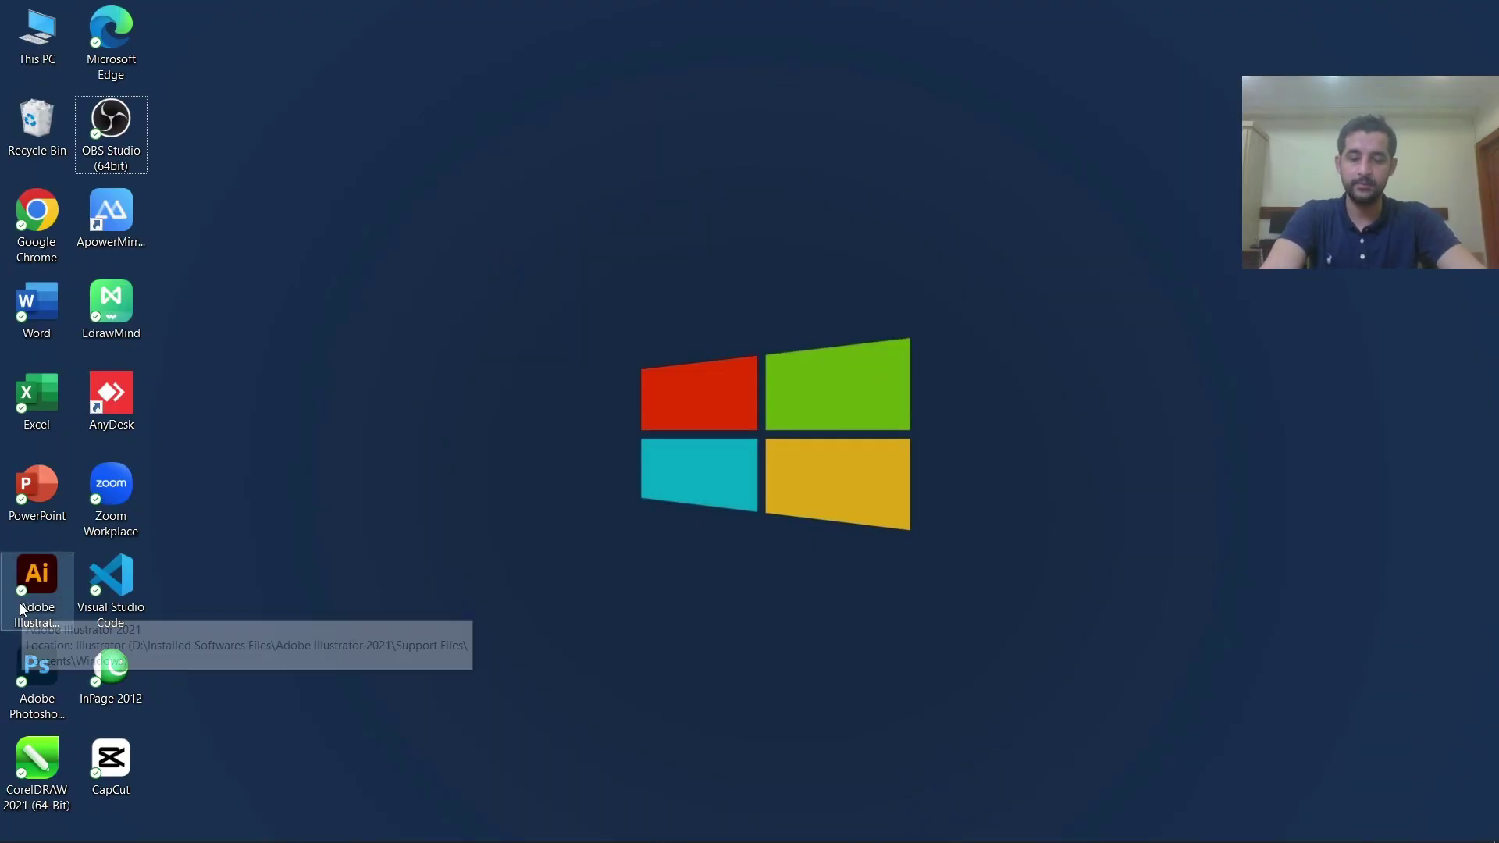
click(72, 834)
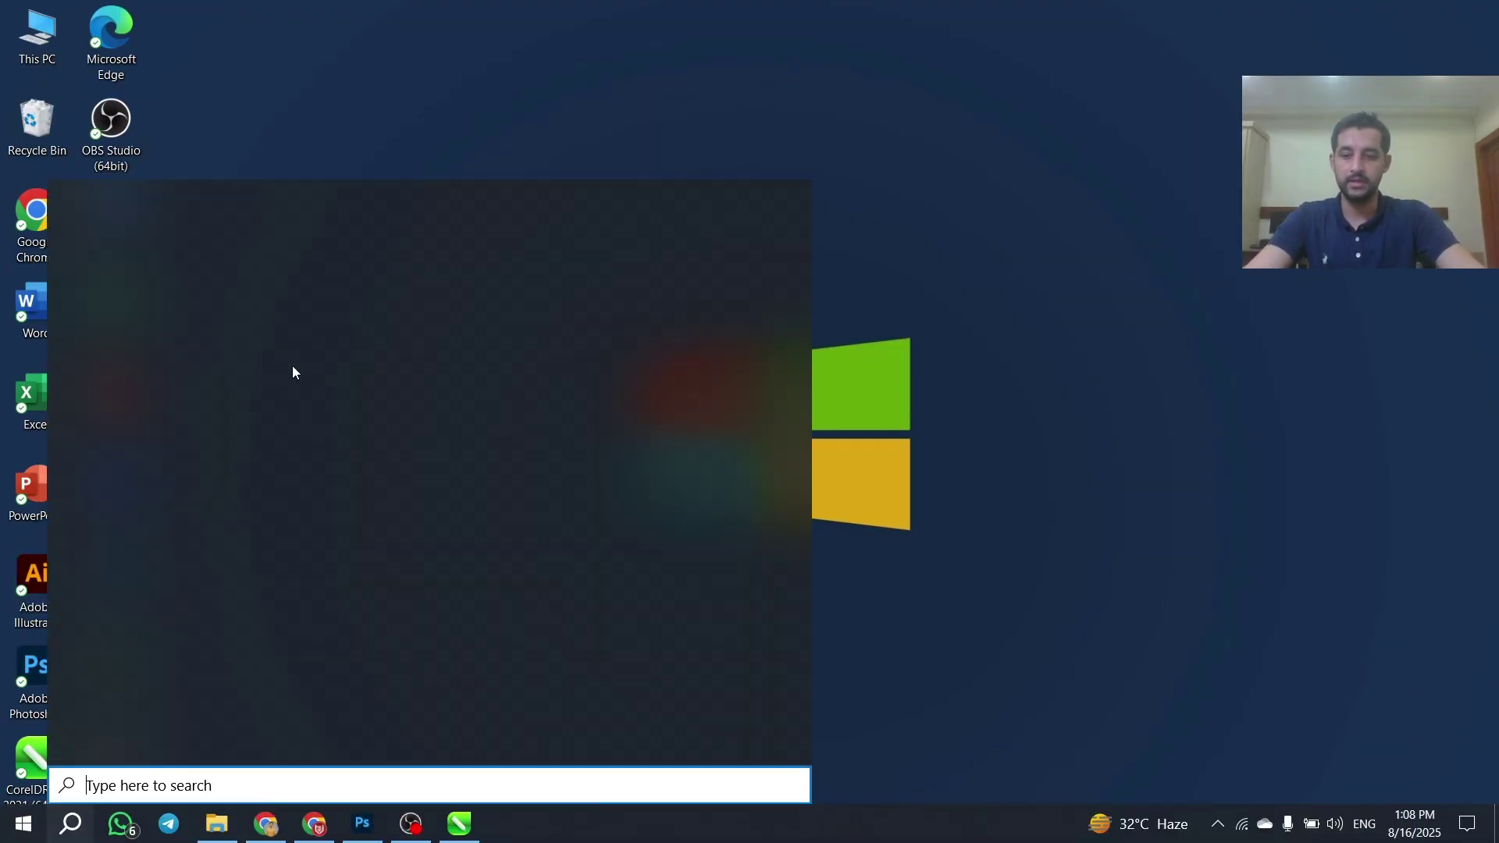
text(illust)
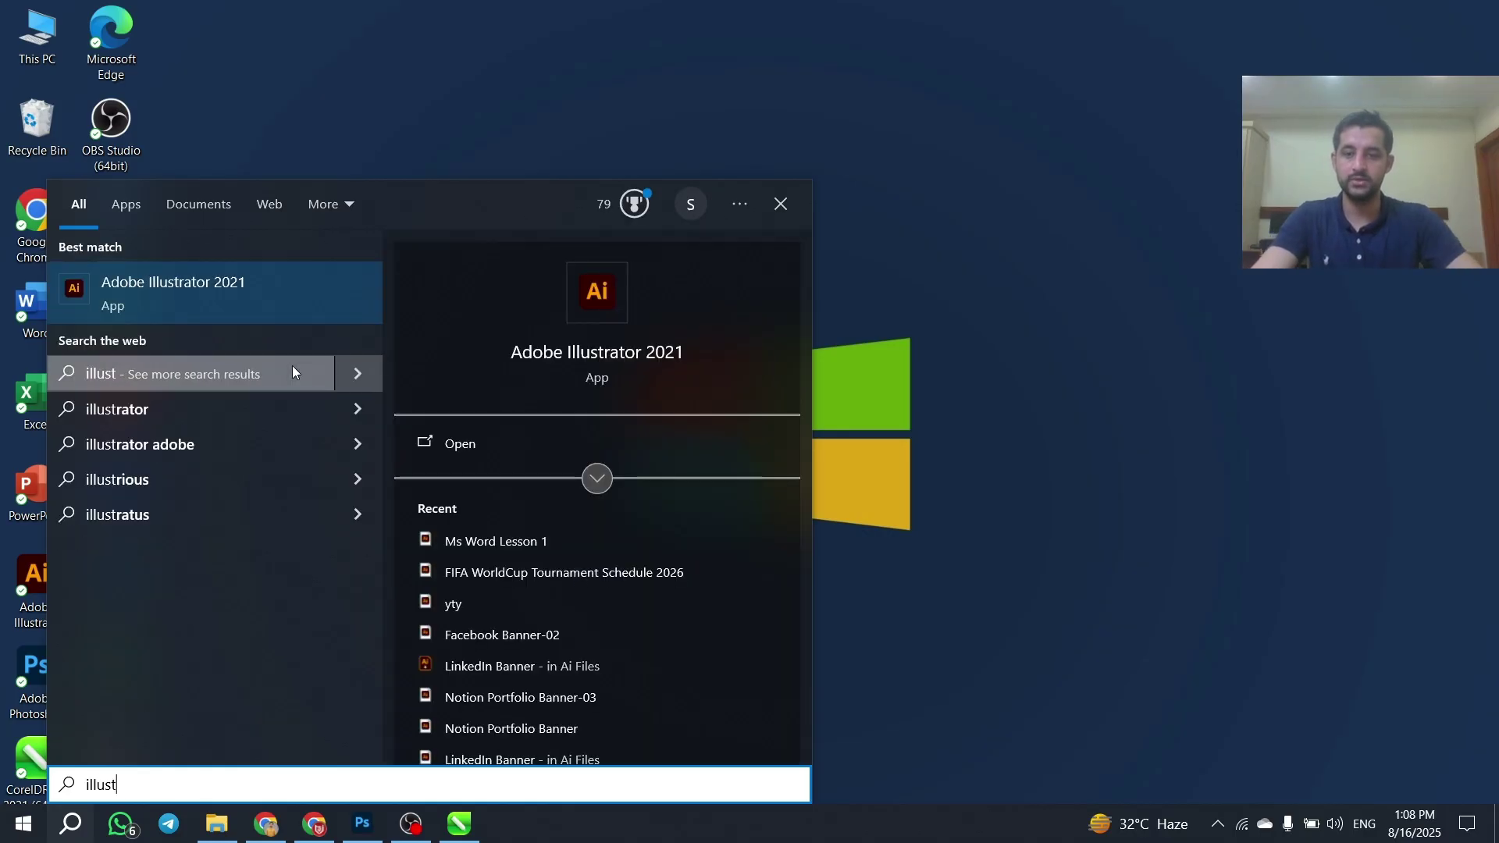
click(457, 447)
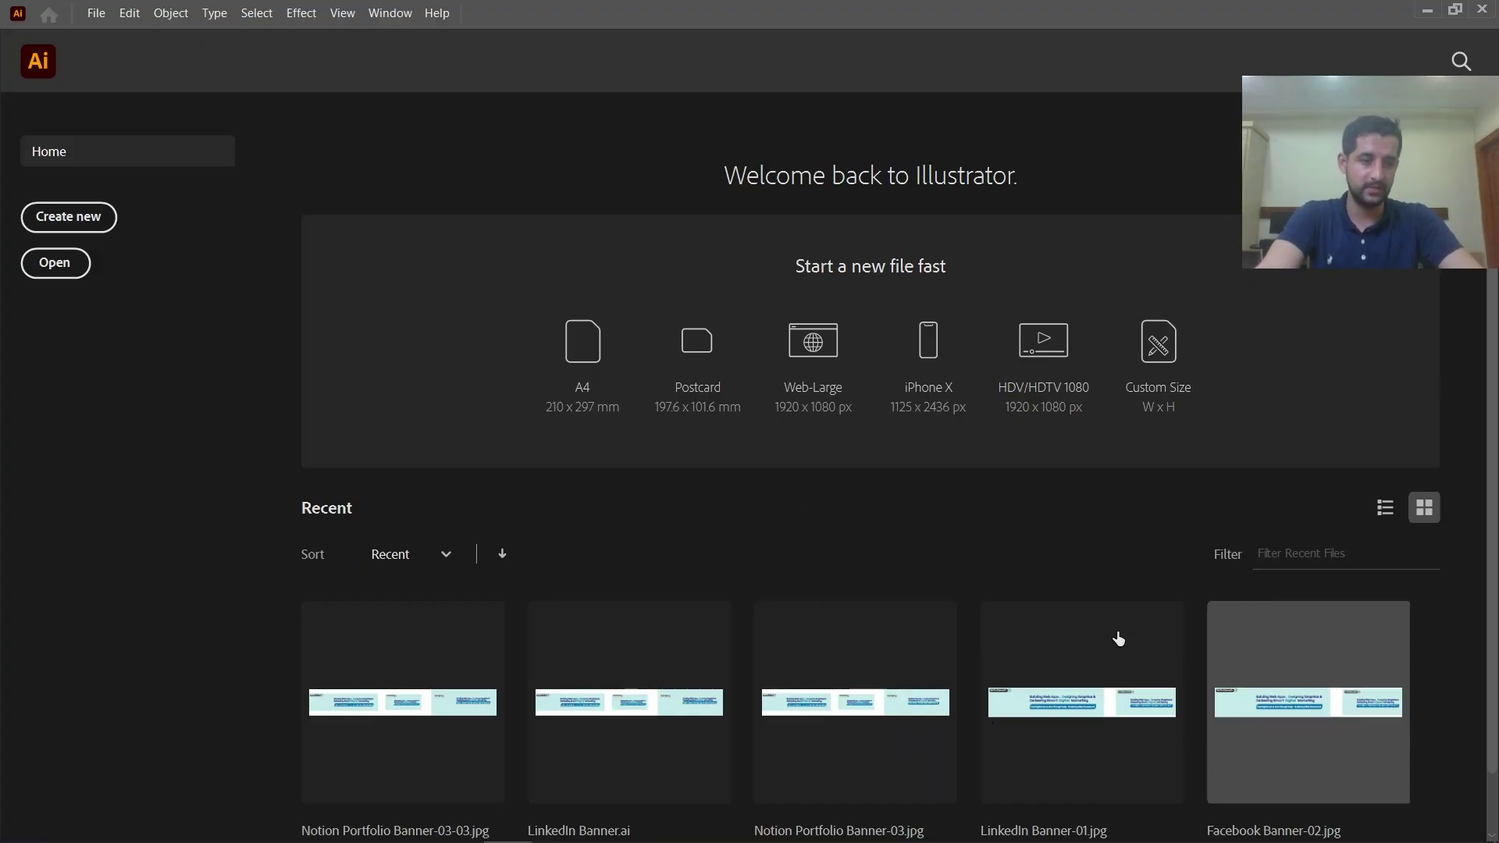
scroll(414, 644, down, 1)
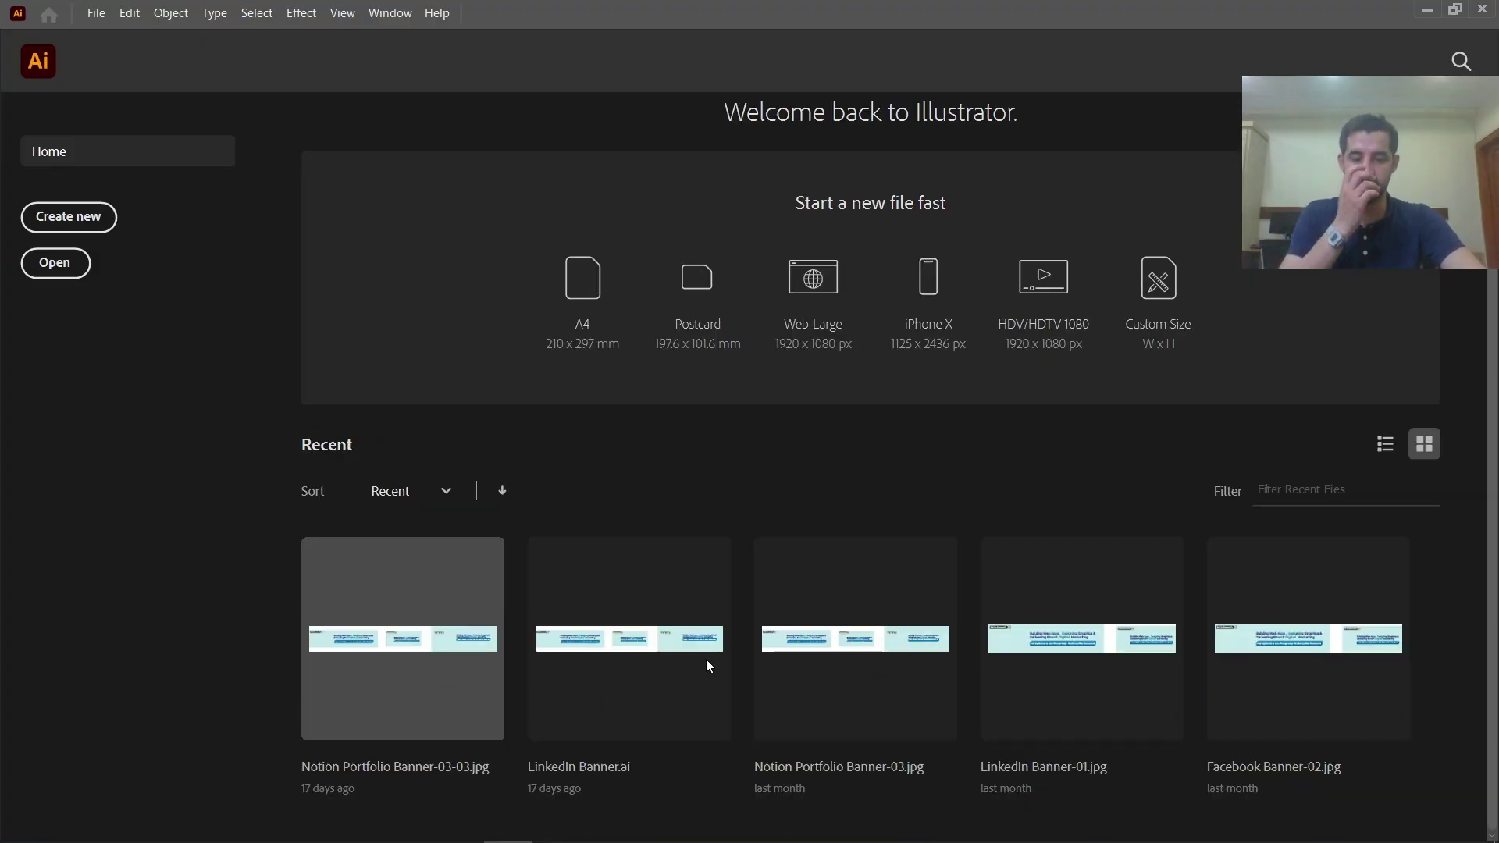
scroll(709, 665, up, 1)
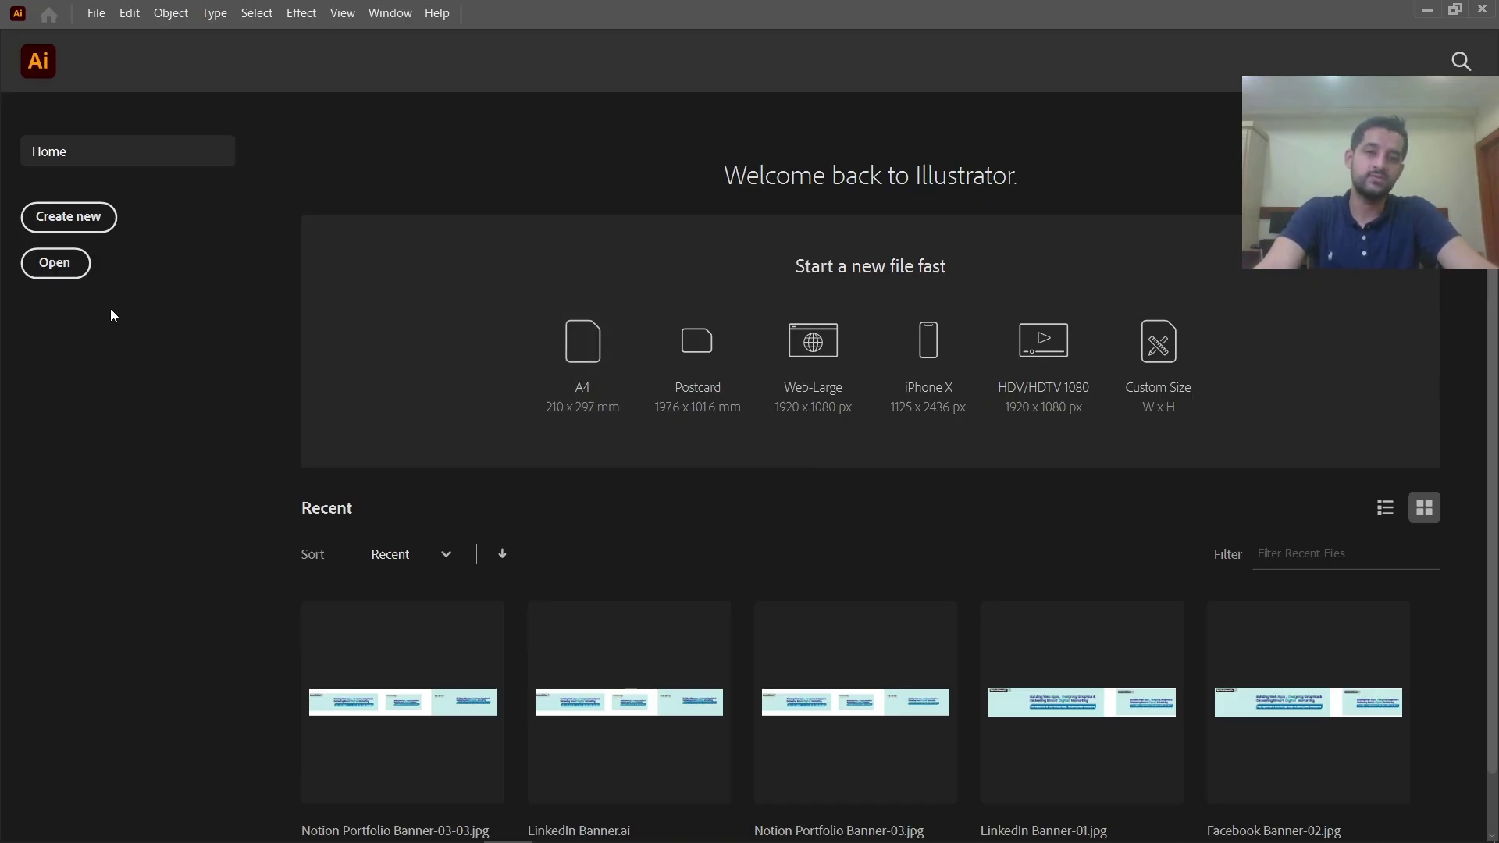
Step: Start a new document and look through the Saved, Mobile, Web, Print, Film & Video and Art & Illustration presets, ending on the recent ones
click(103, 224)
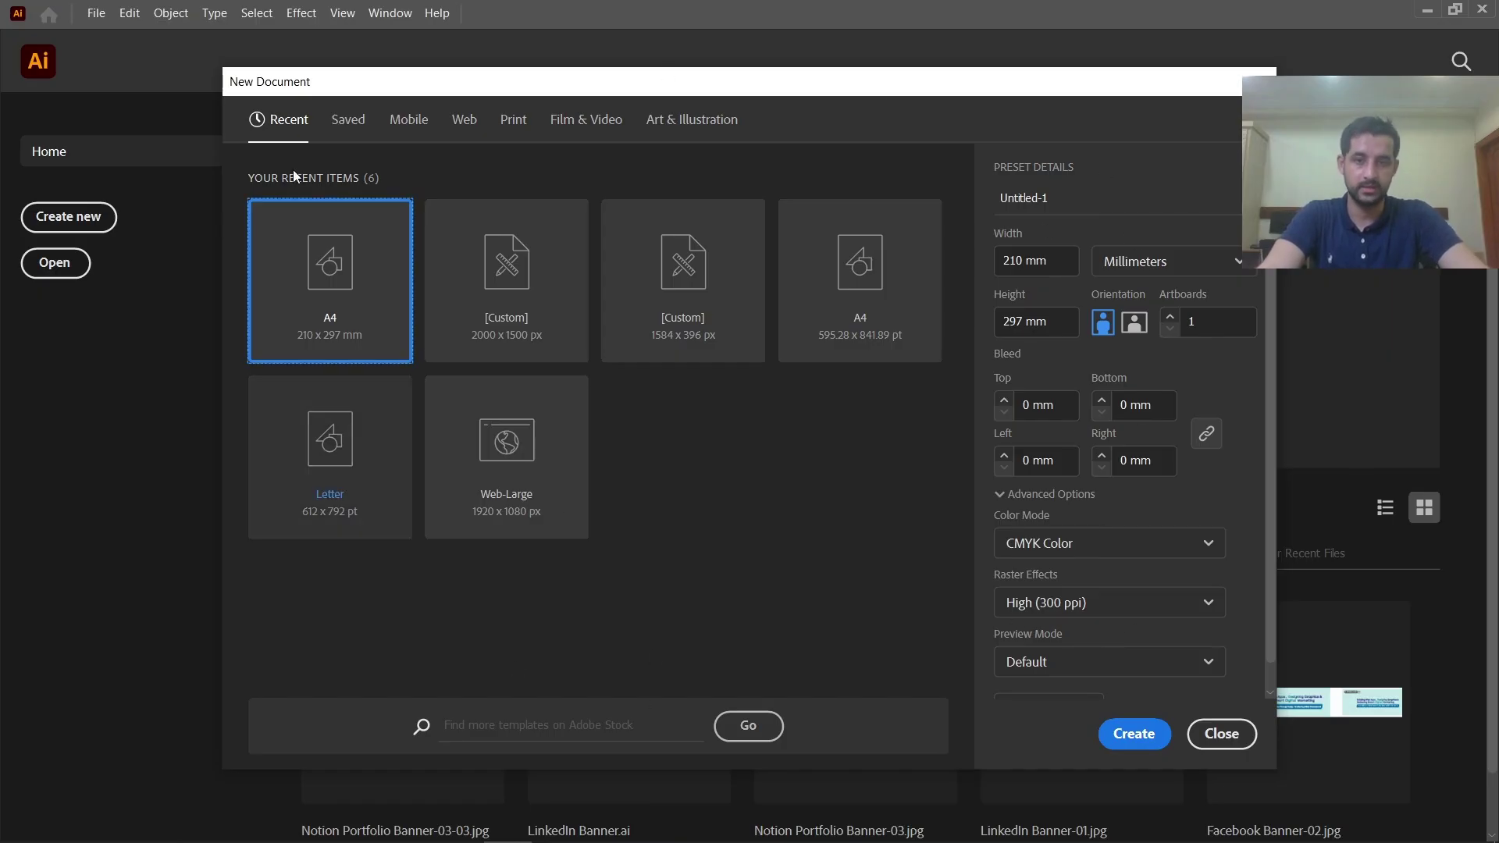
click(356, 132)
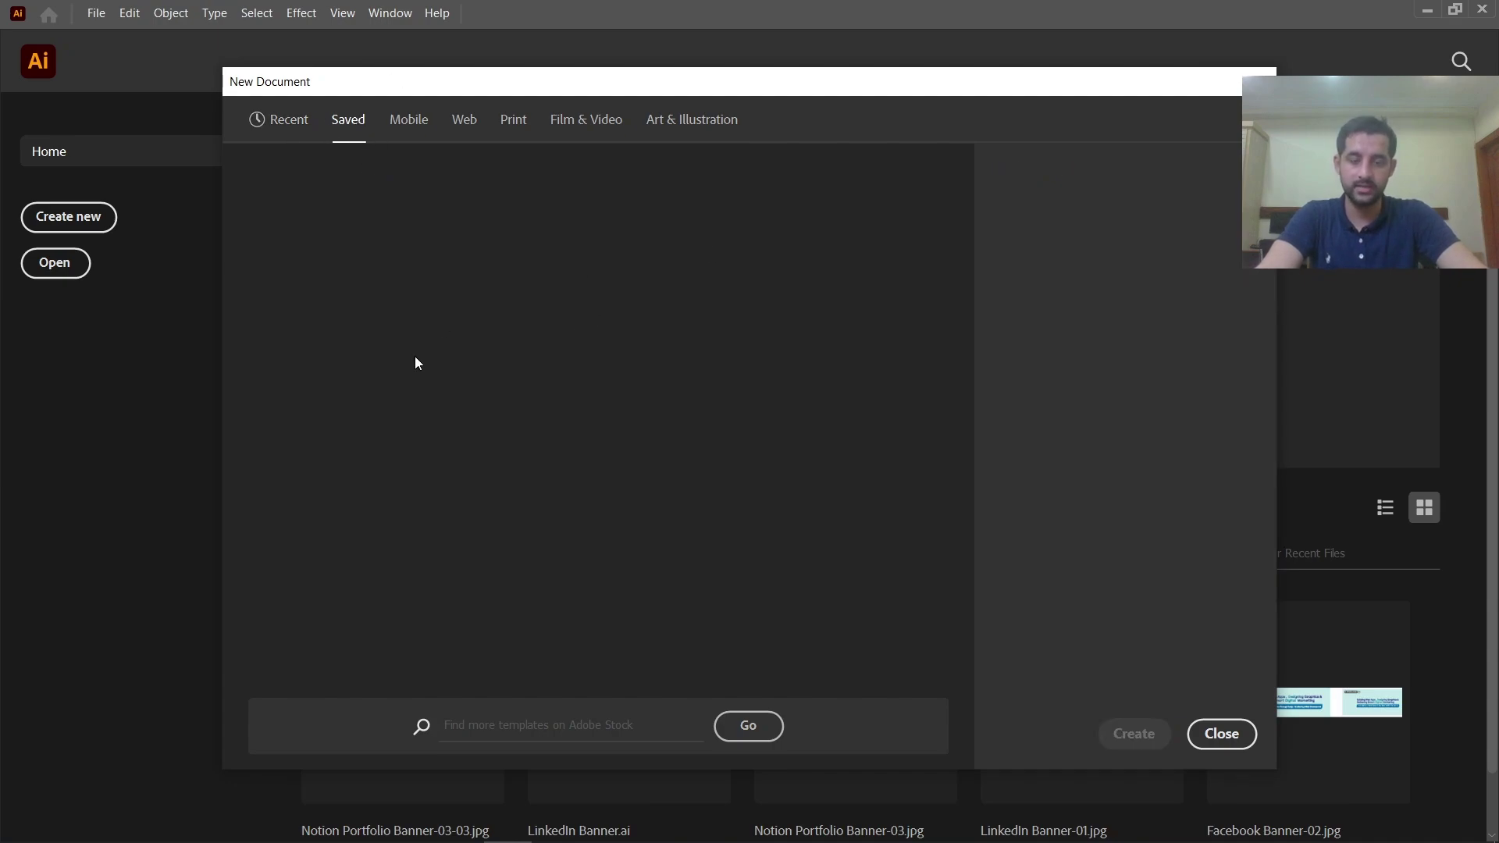
click(410, 125)
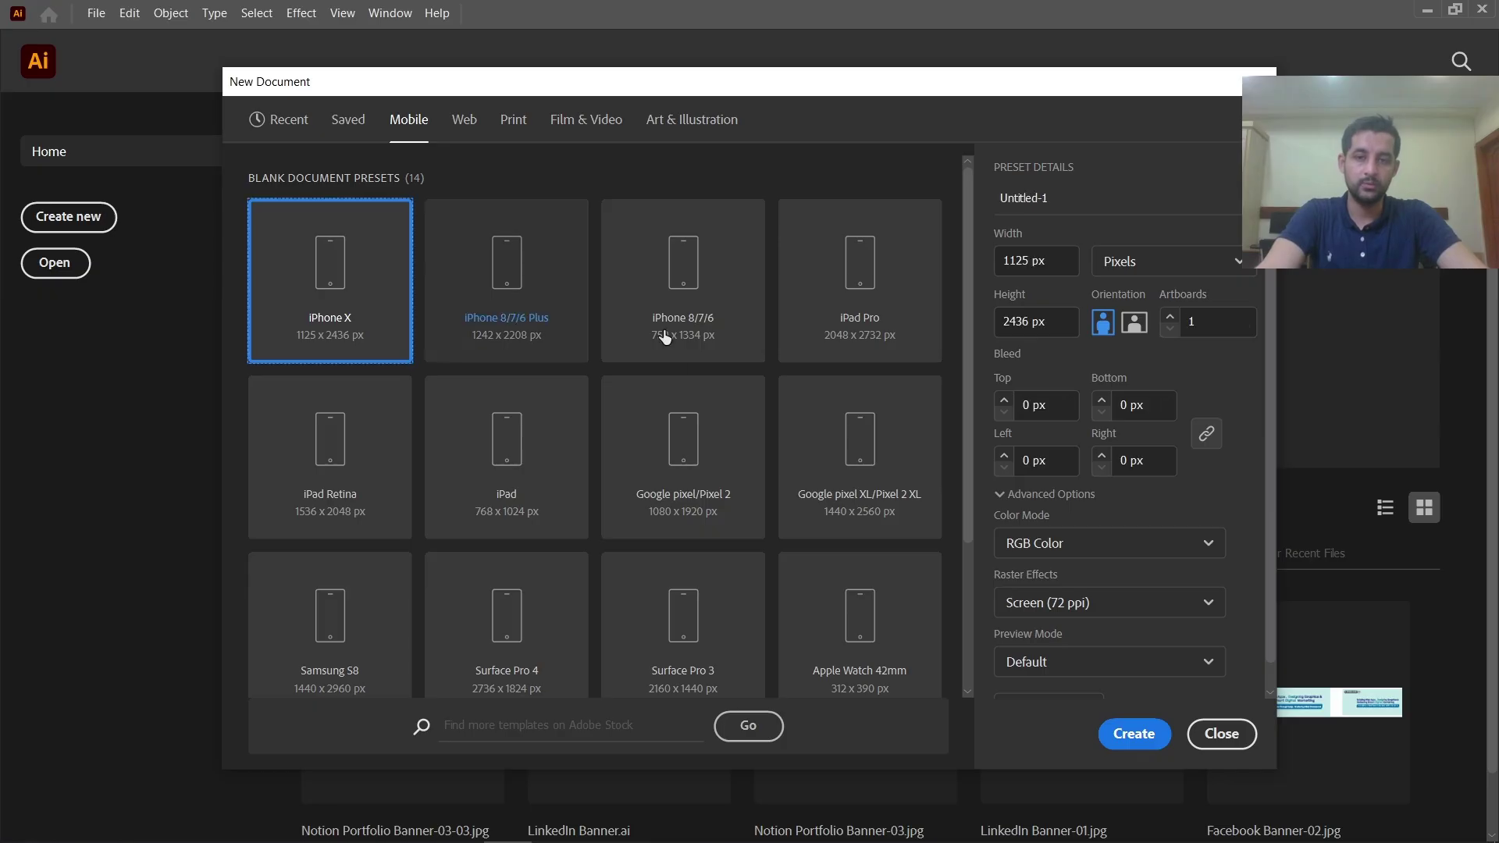
scroll(859, 408, down, 3)
scroll(859, 408, up, 3)
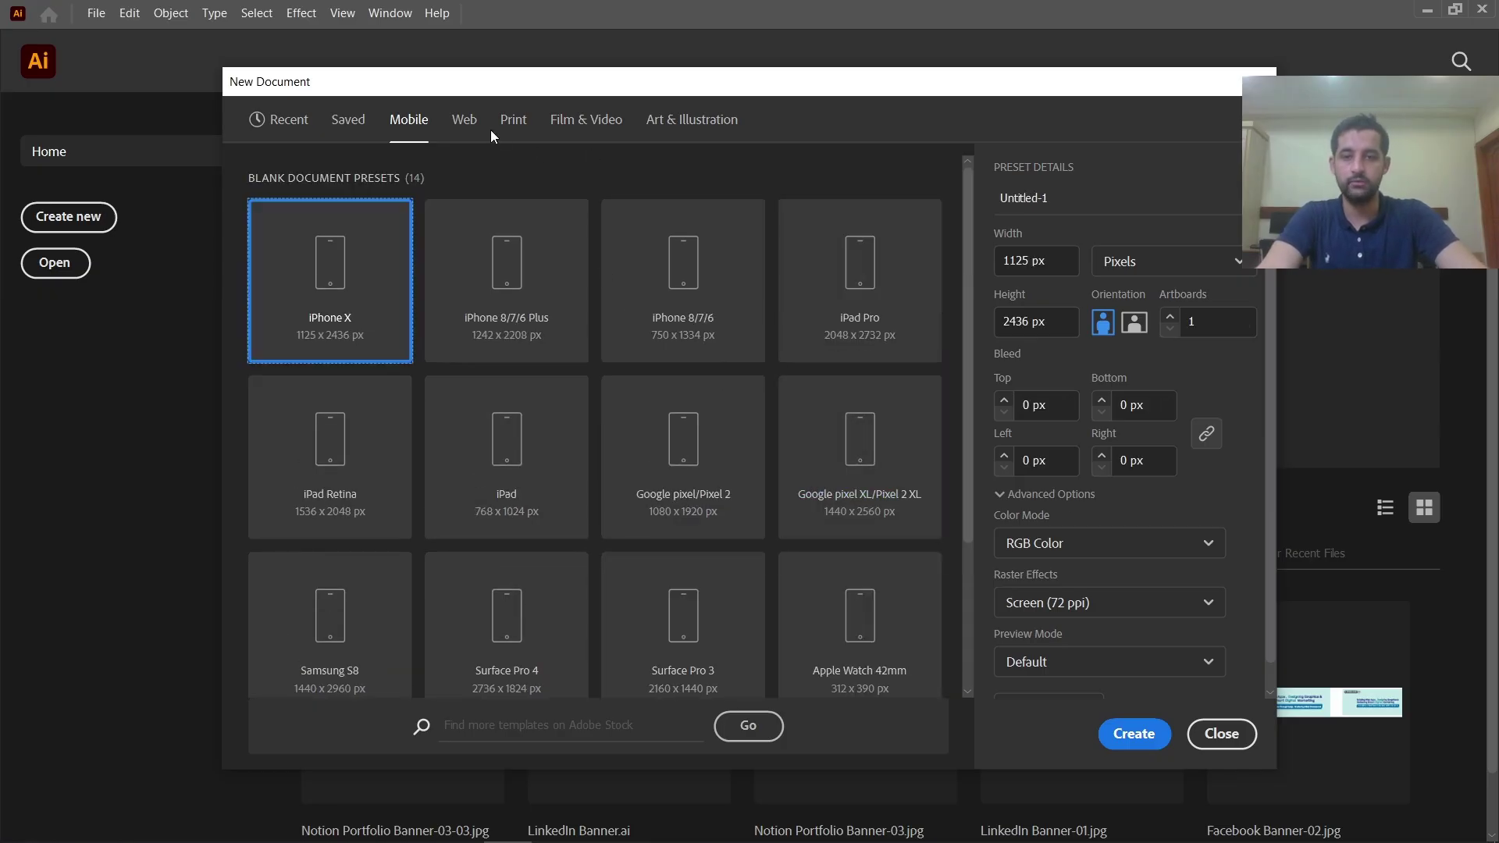
click(469, 124)
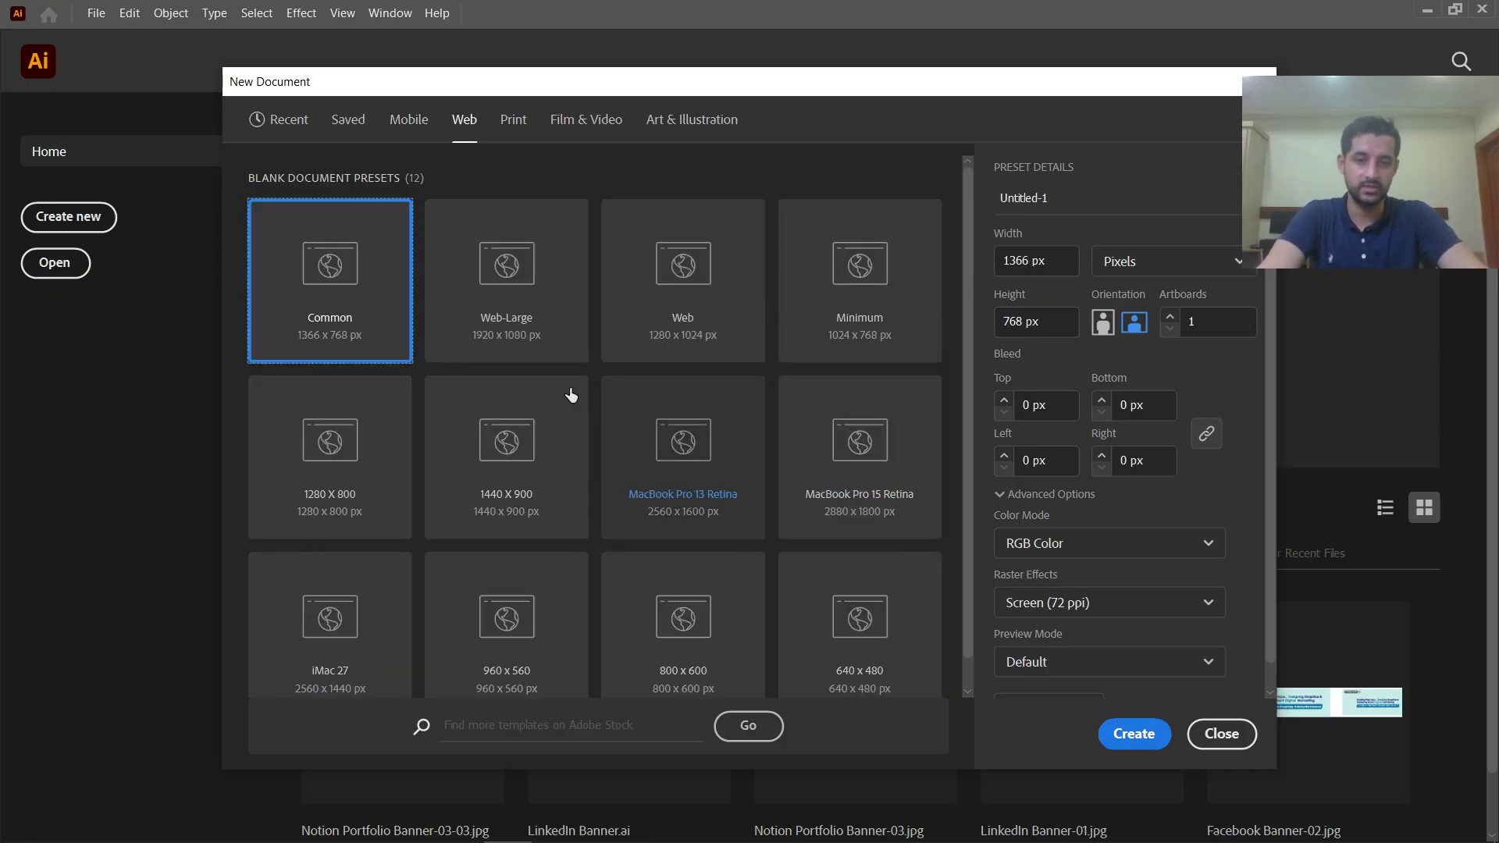
click(517, 127)
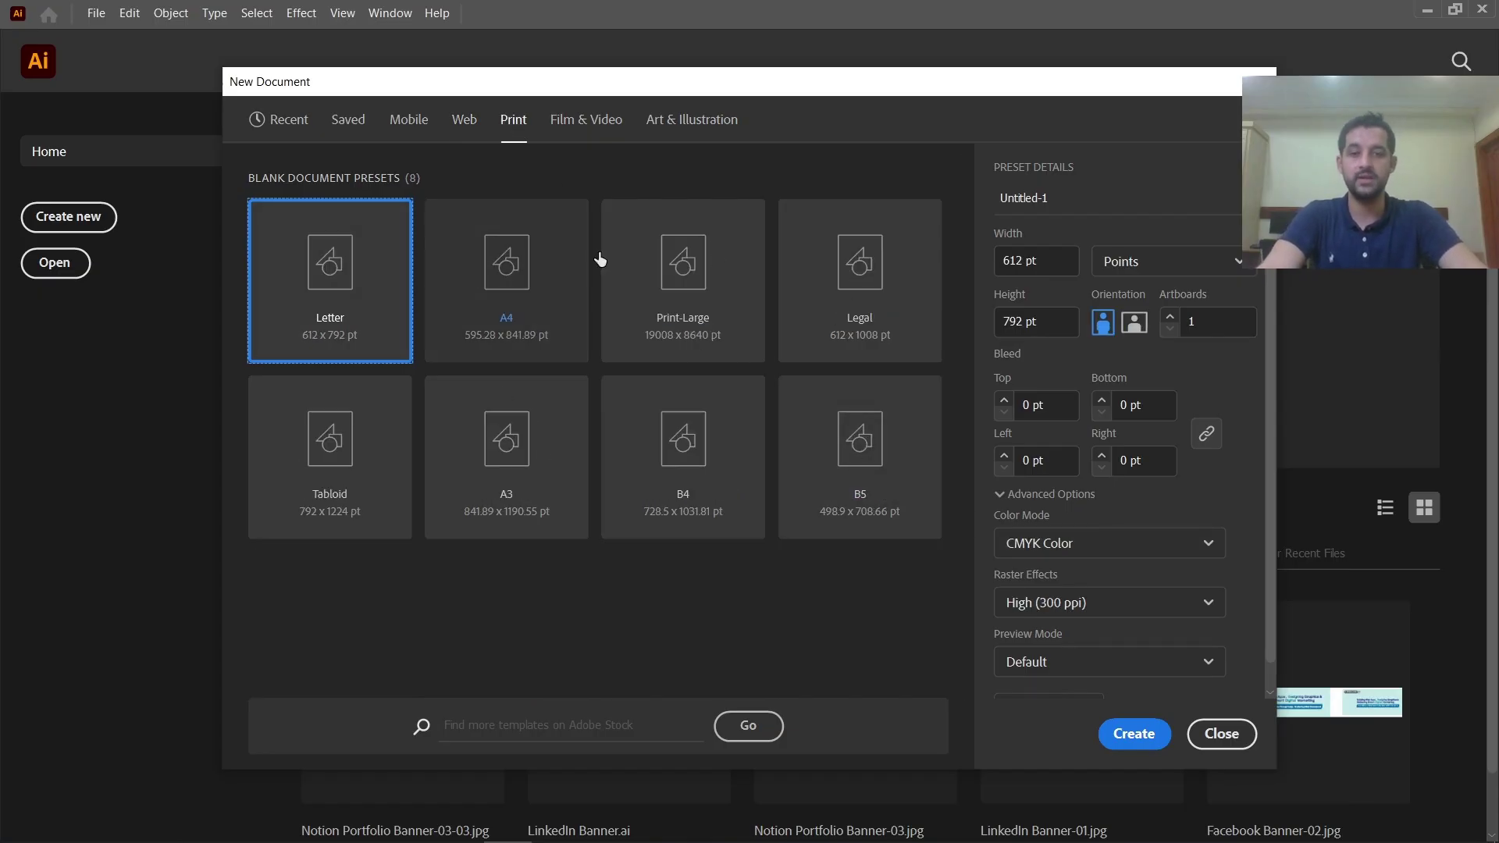
click(567, 128)
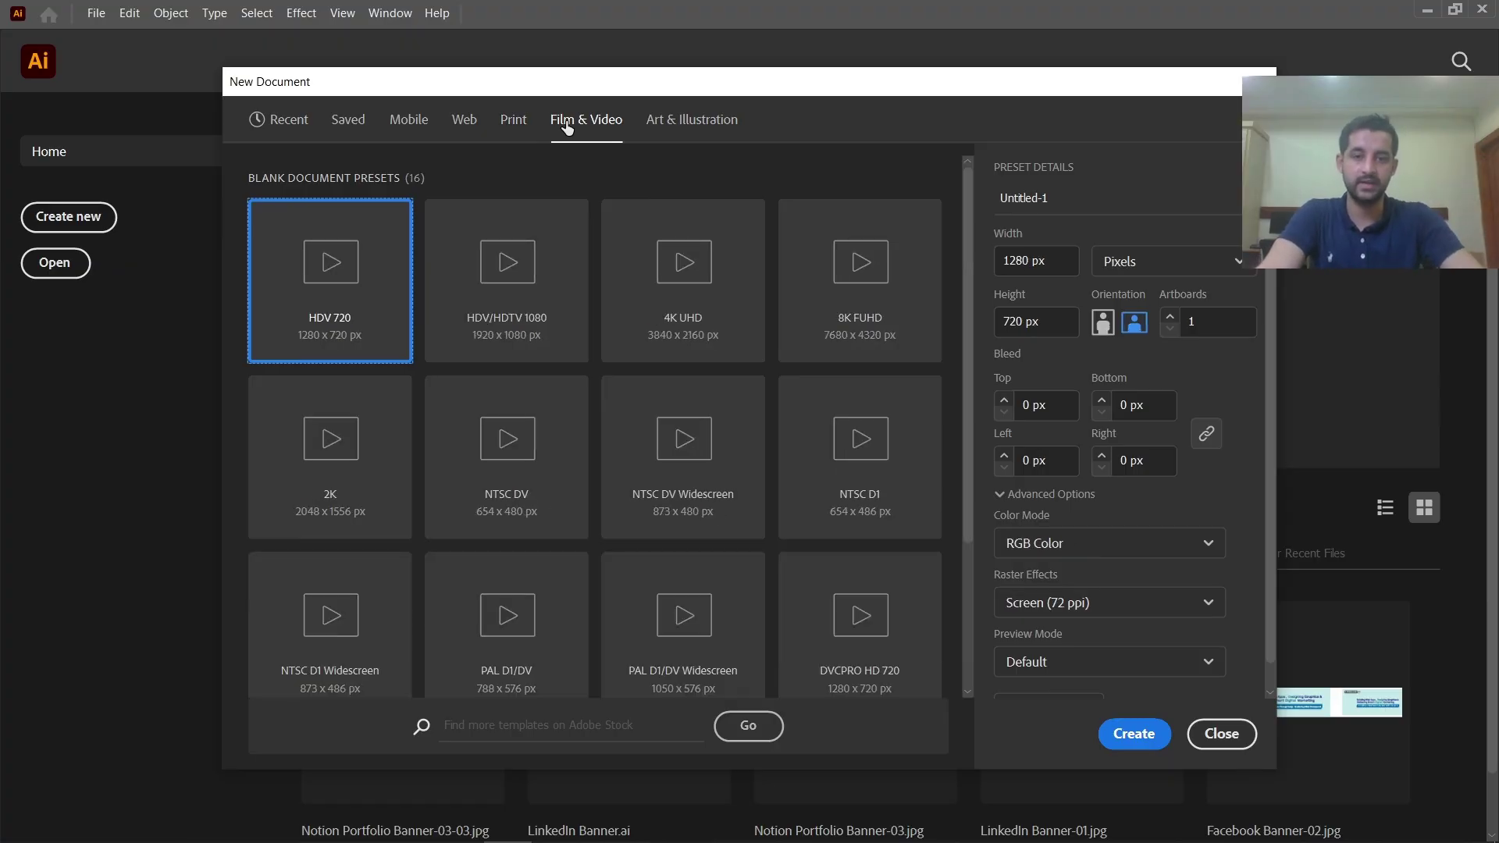
click(652, 125)
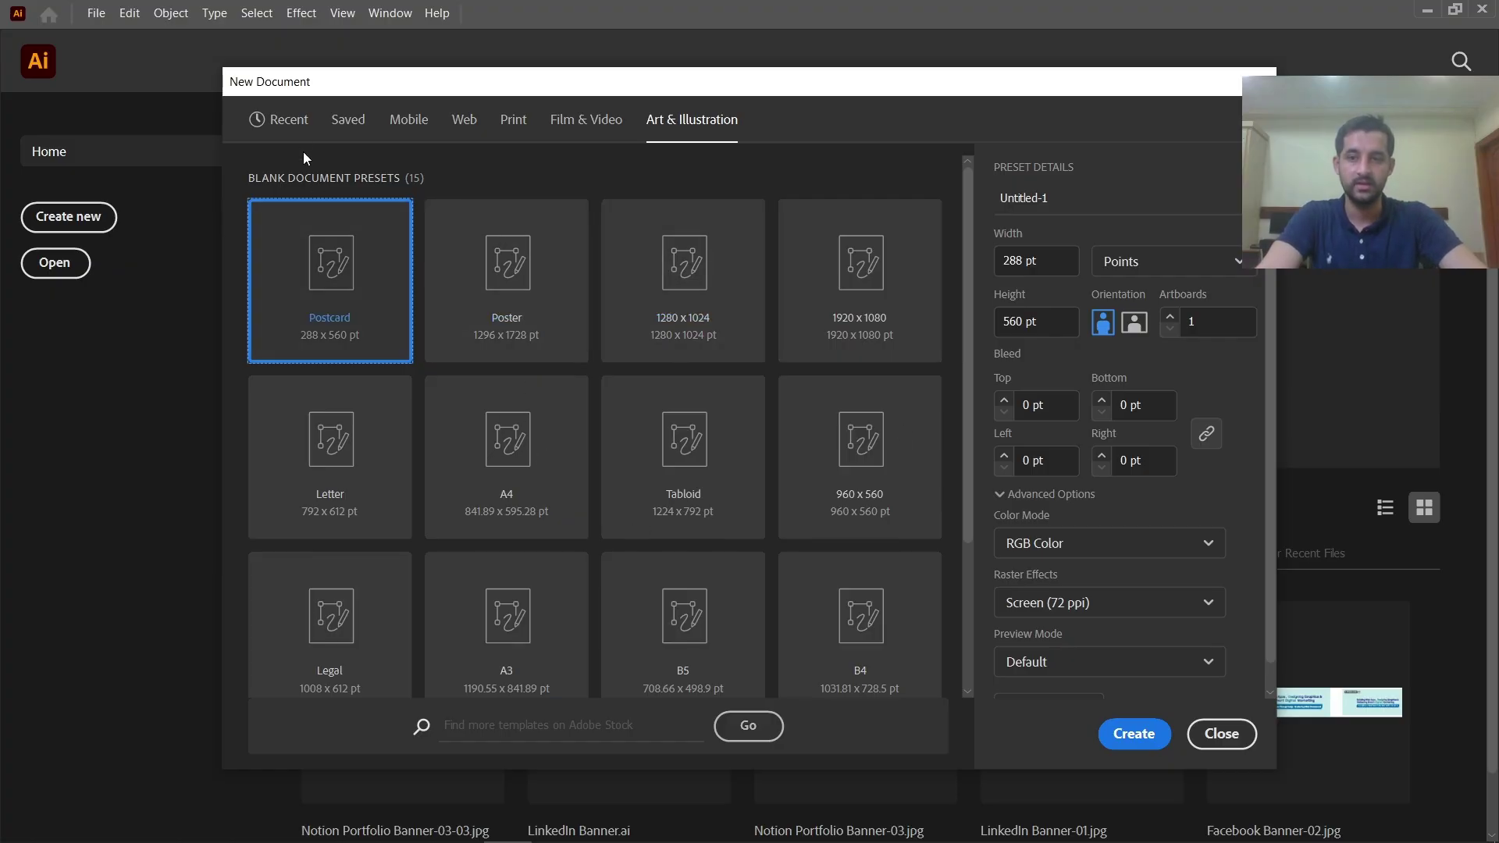
click(302, 125)
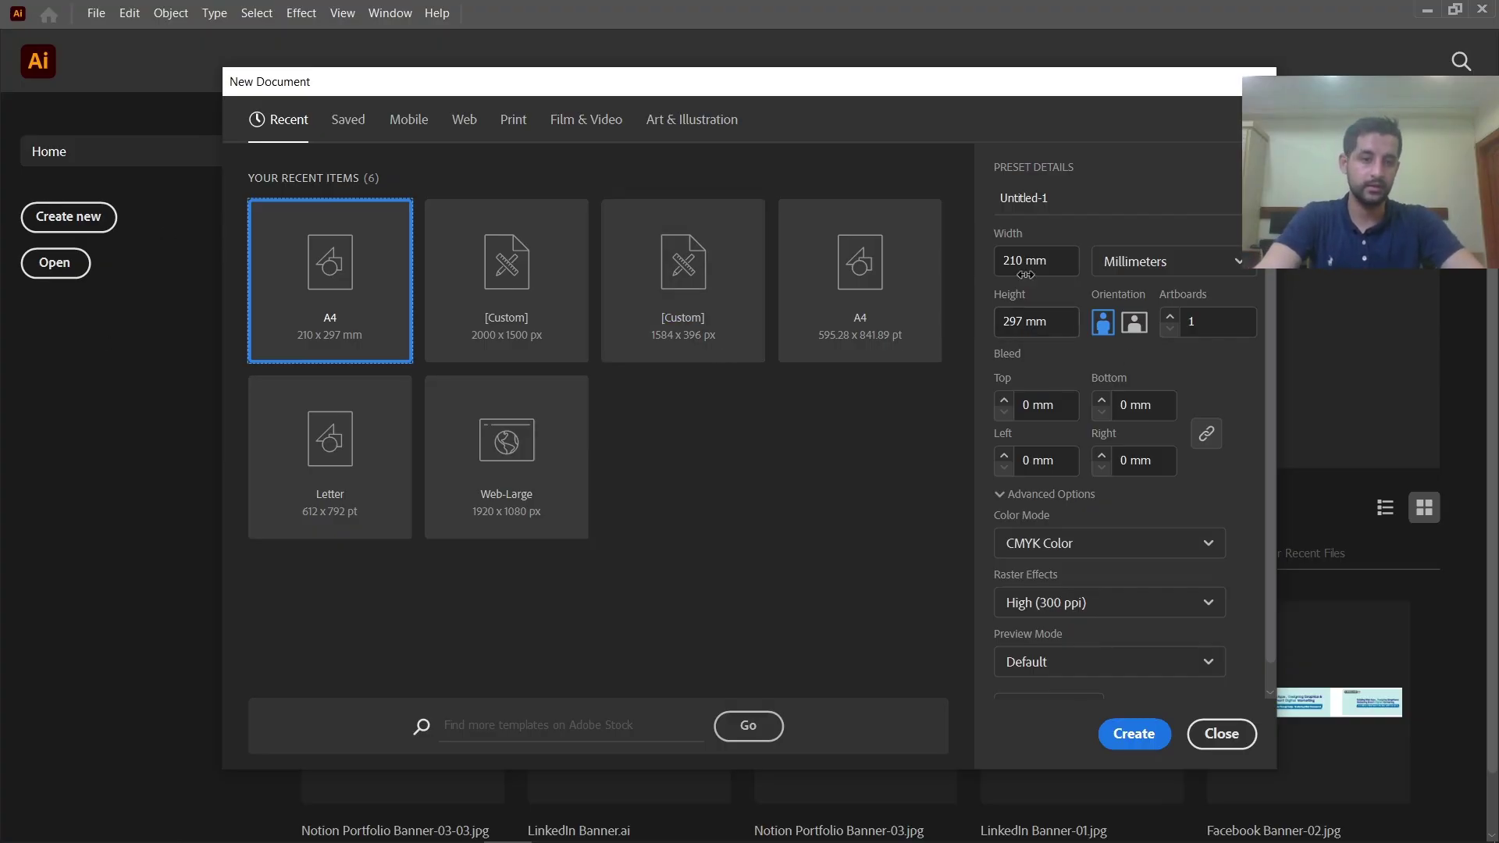
Step: Set the new document's units to pixels and its size to 1500 px wide by 750 px high
click(1050, 265)
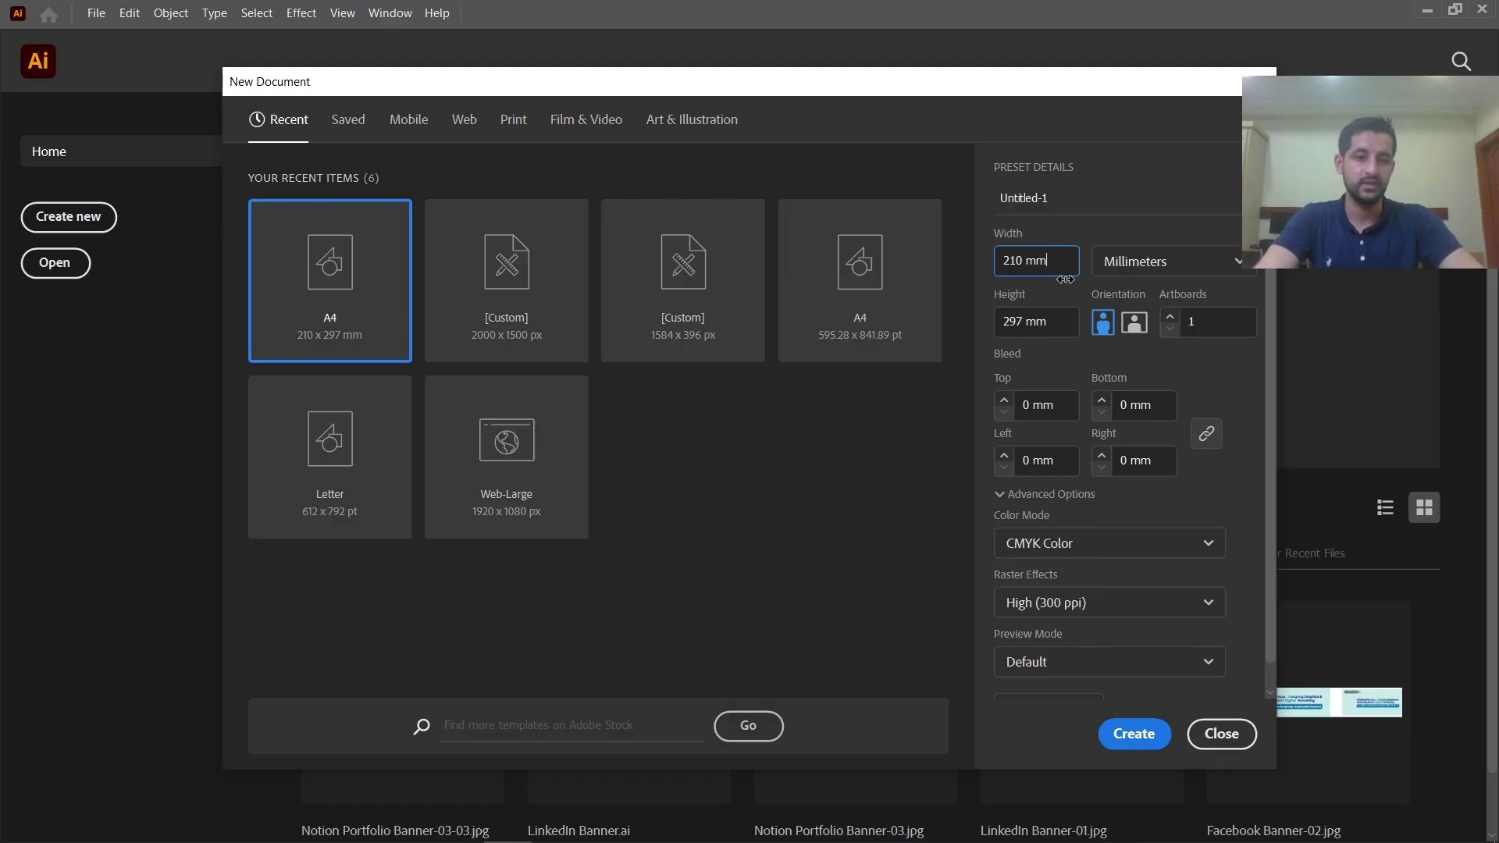
click(1098, 265)
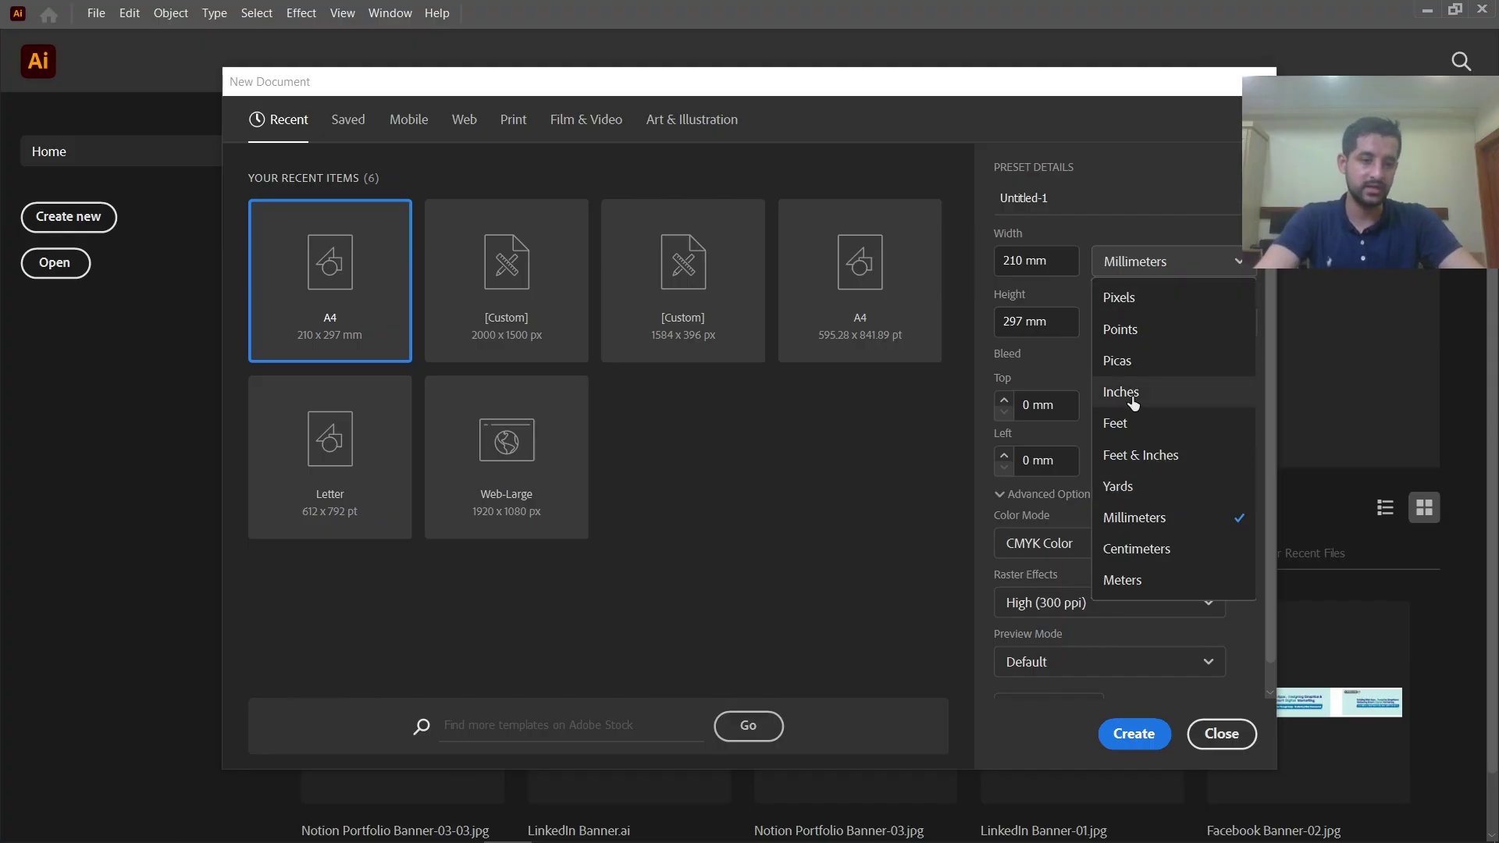
click(1132, 297)
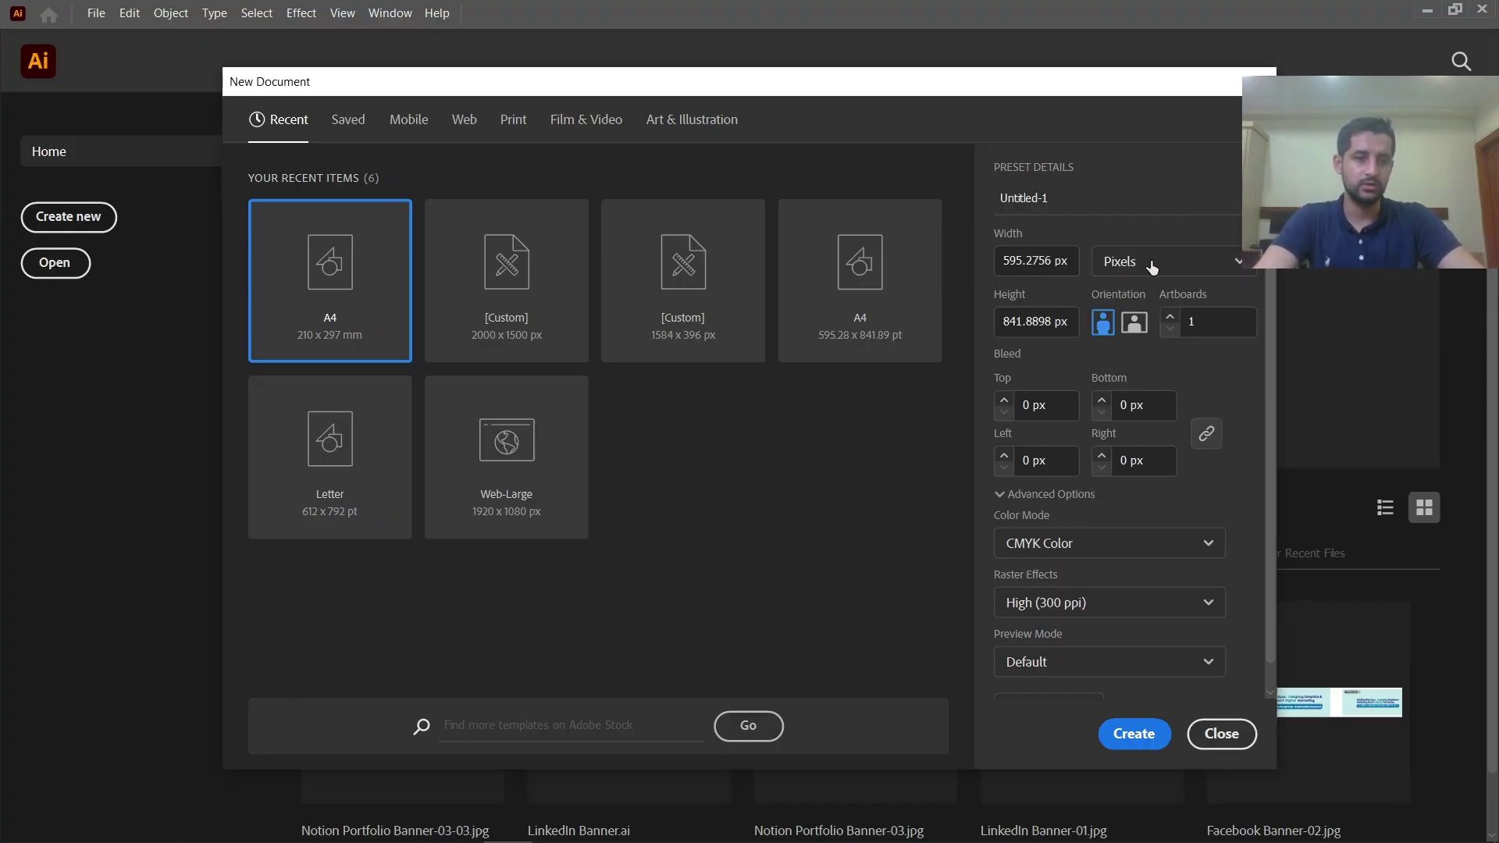
click(1070, 259)
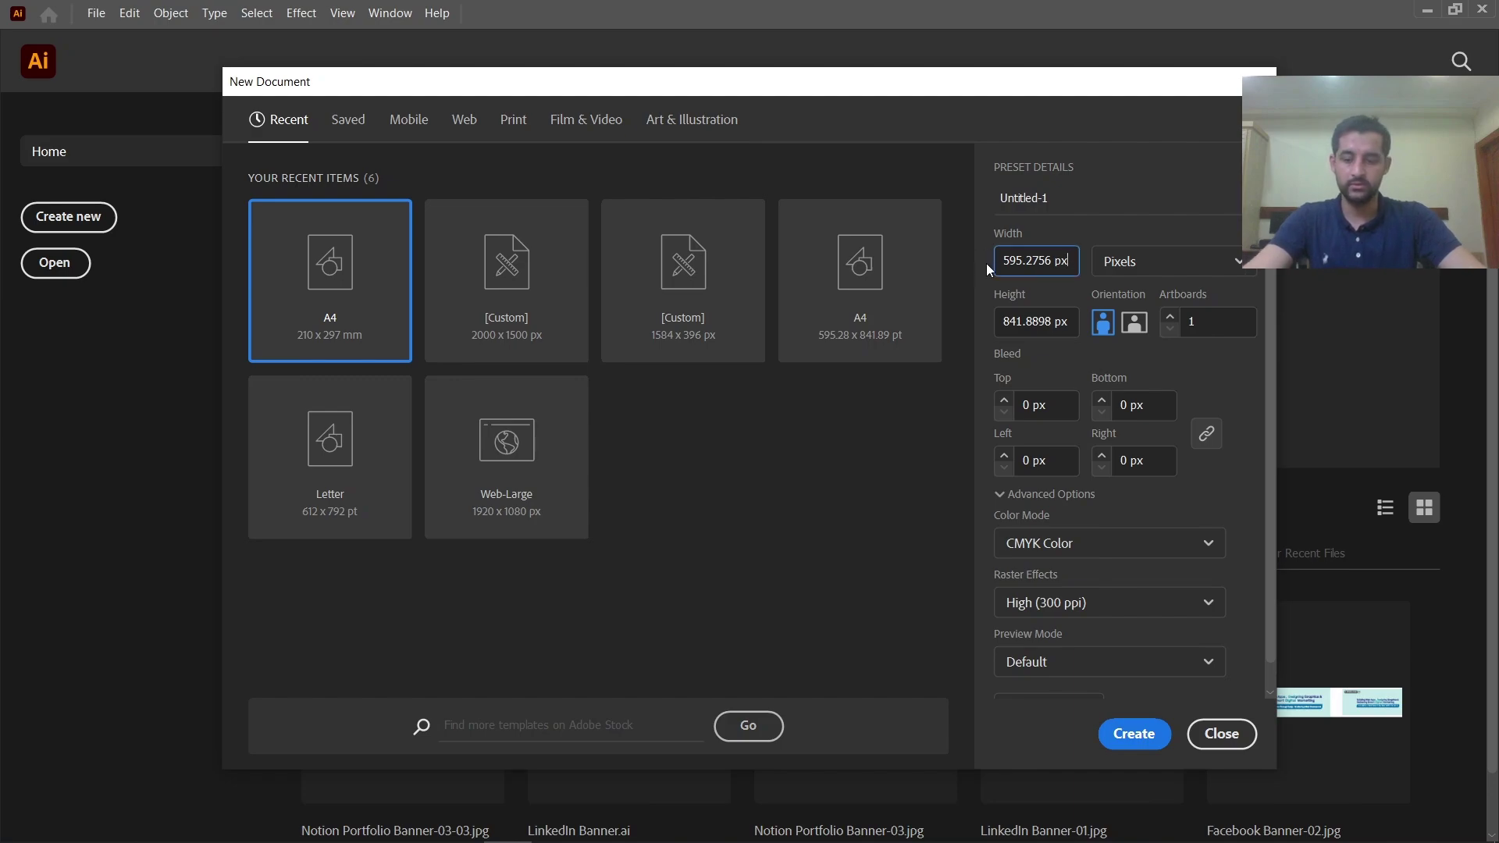
key(ctrl+a)
text(1500)
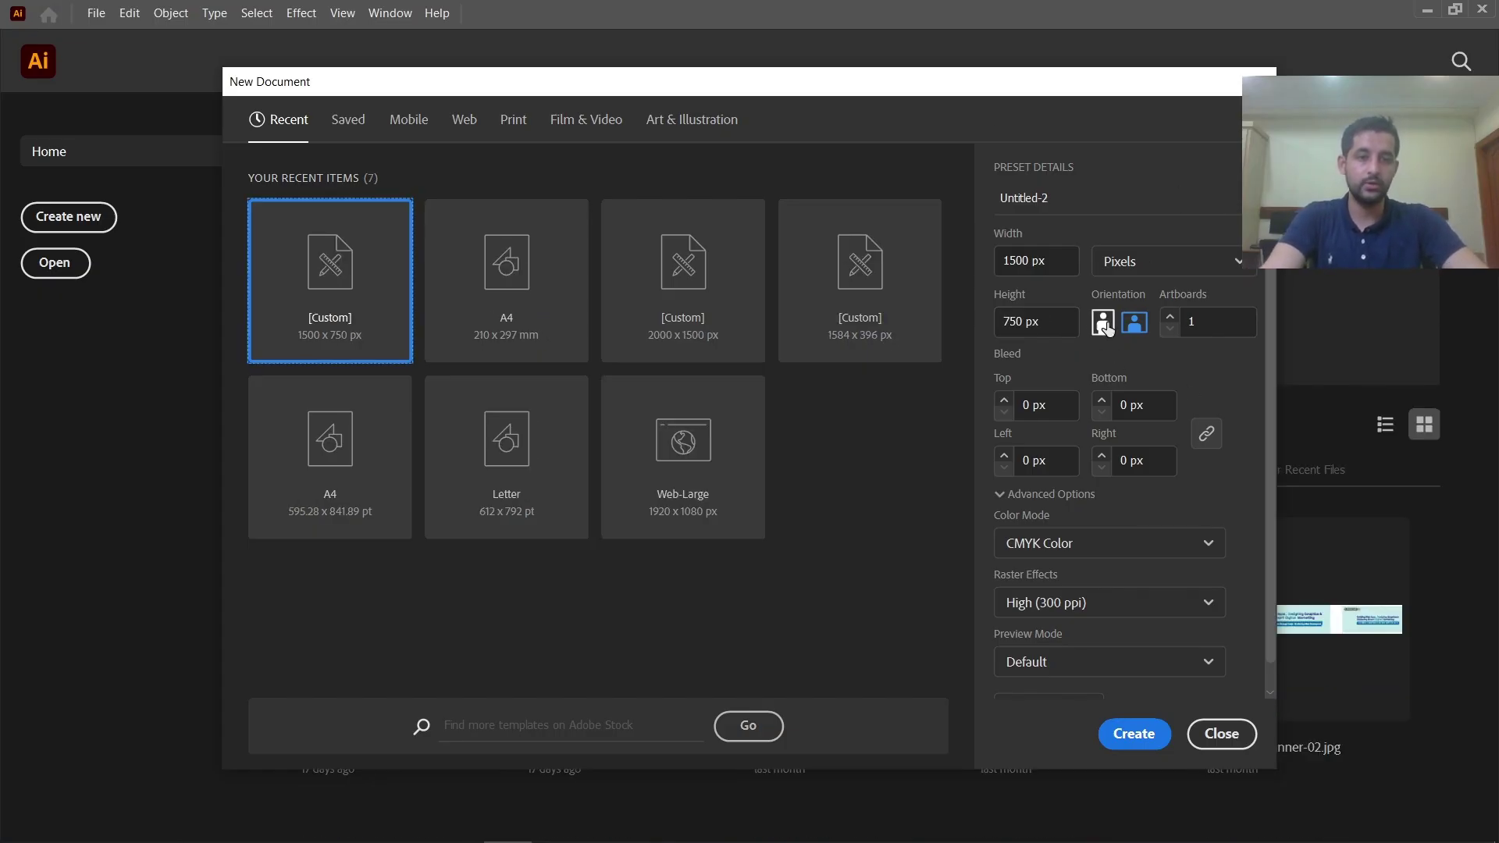
Step: Try portrait orientation for the new document and restore landscape, keeping a single artboard
click(1103, 323)
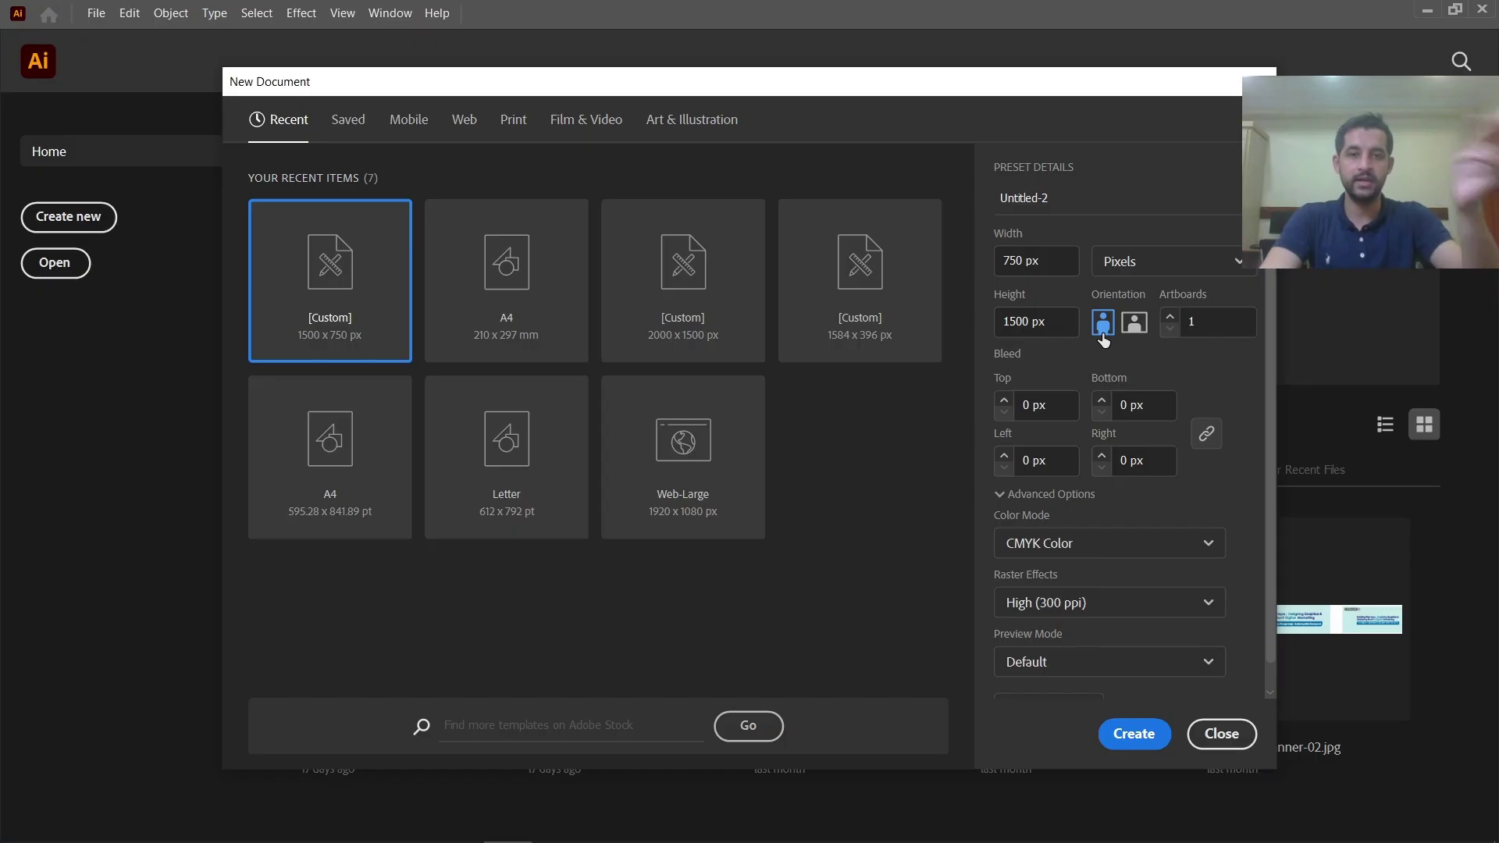
click(1135, 323)
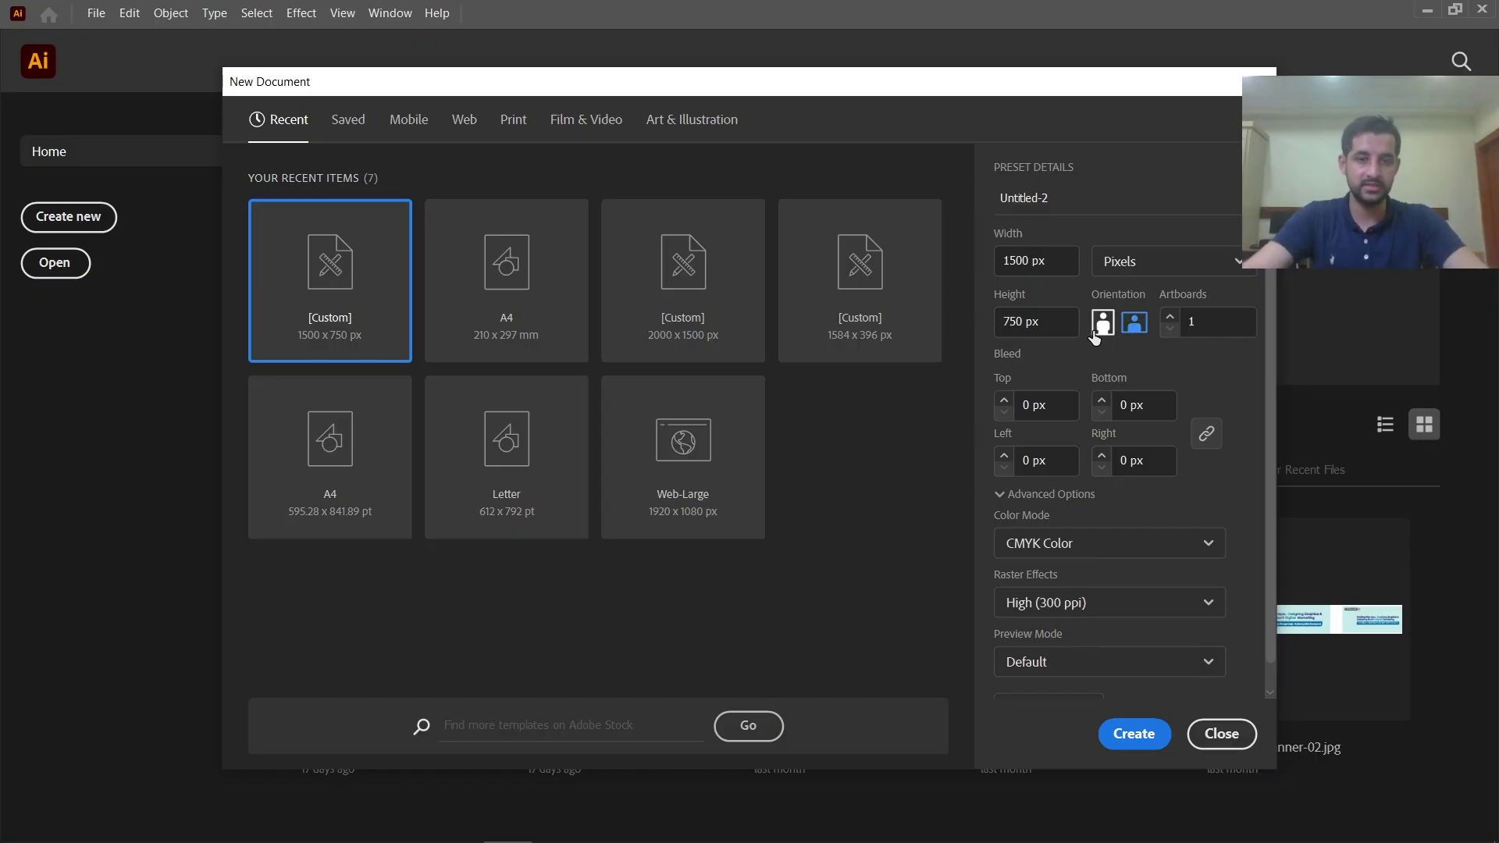
click(1223, 323)
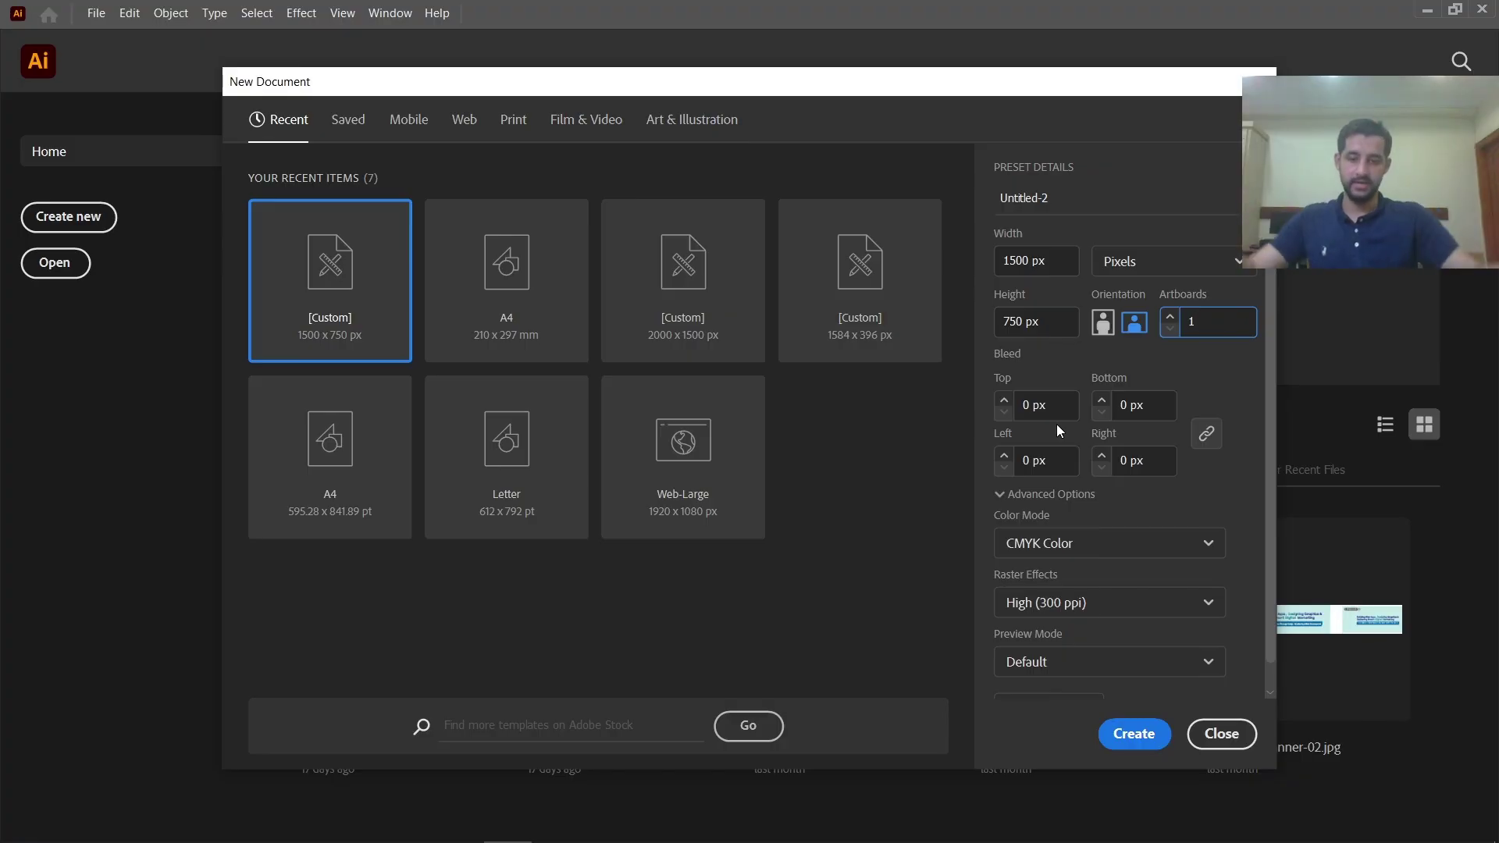
Step: Set the new document's color mode to RGB Color and its raster effects to Screen (72 ppi)
scroll(1057, 424, down, 1)
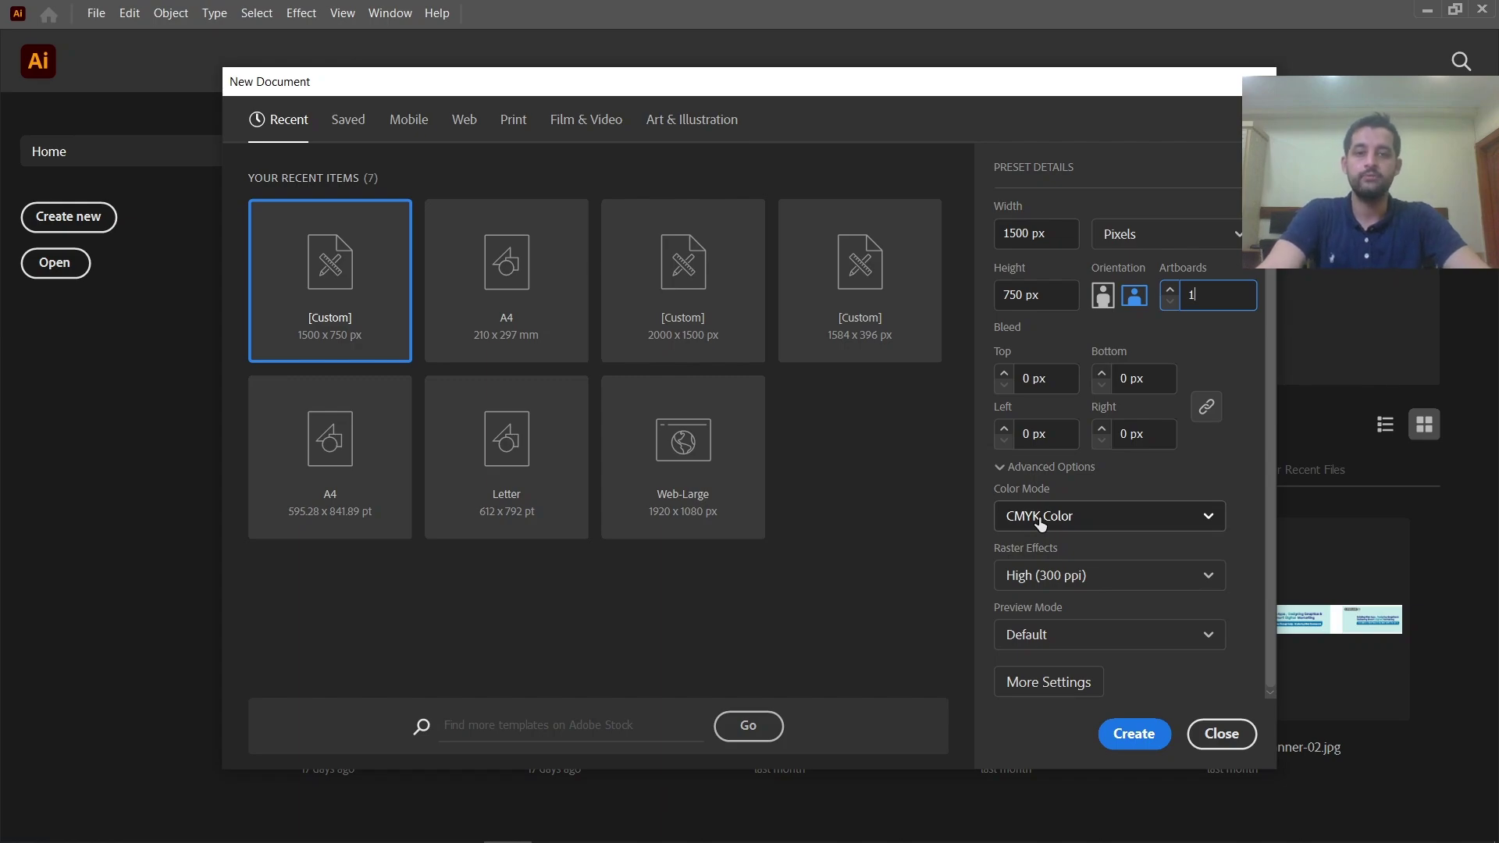
click(1134, 521)
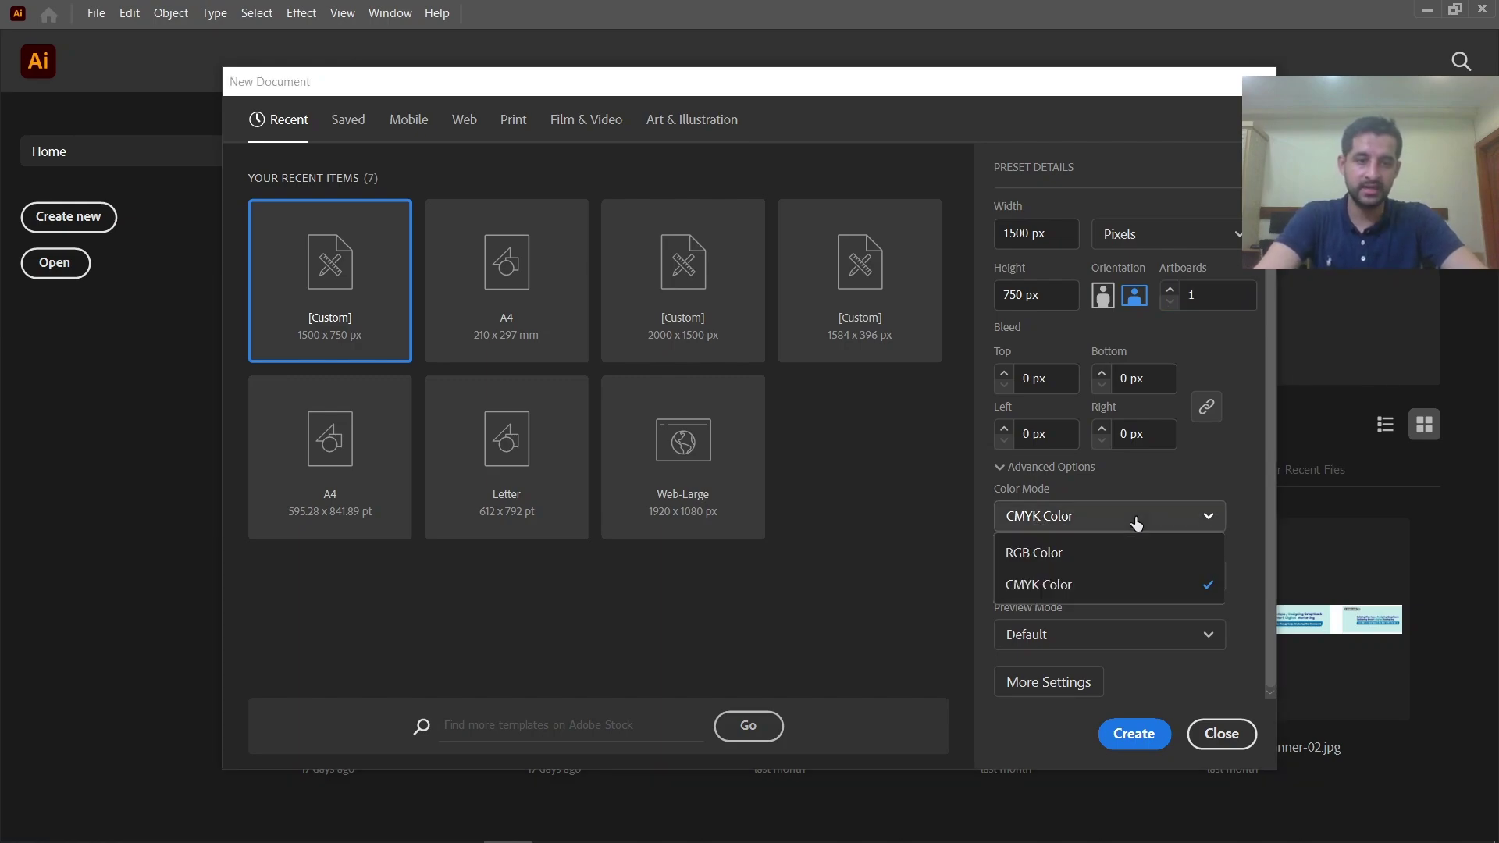
click(1052, 553)
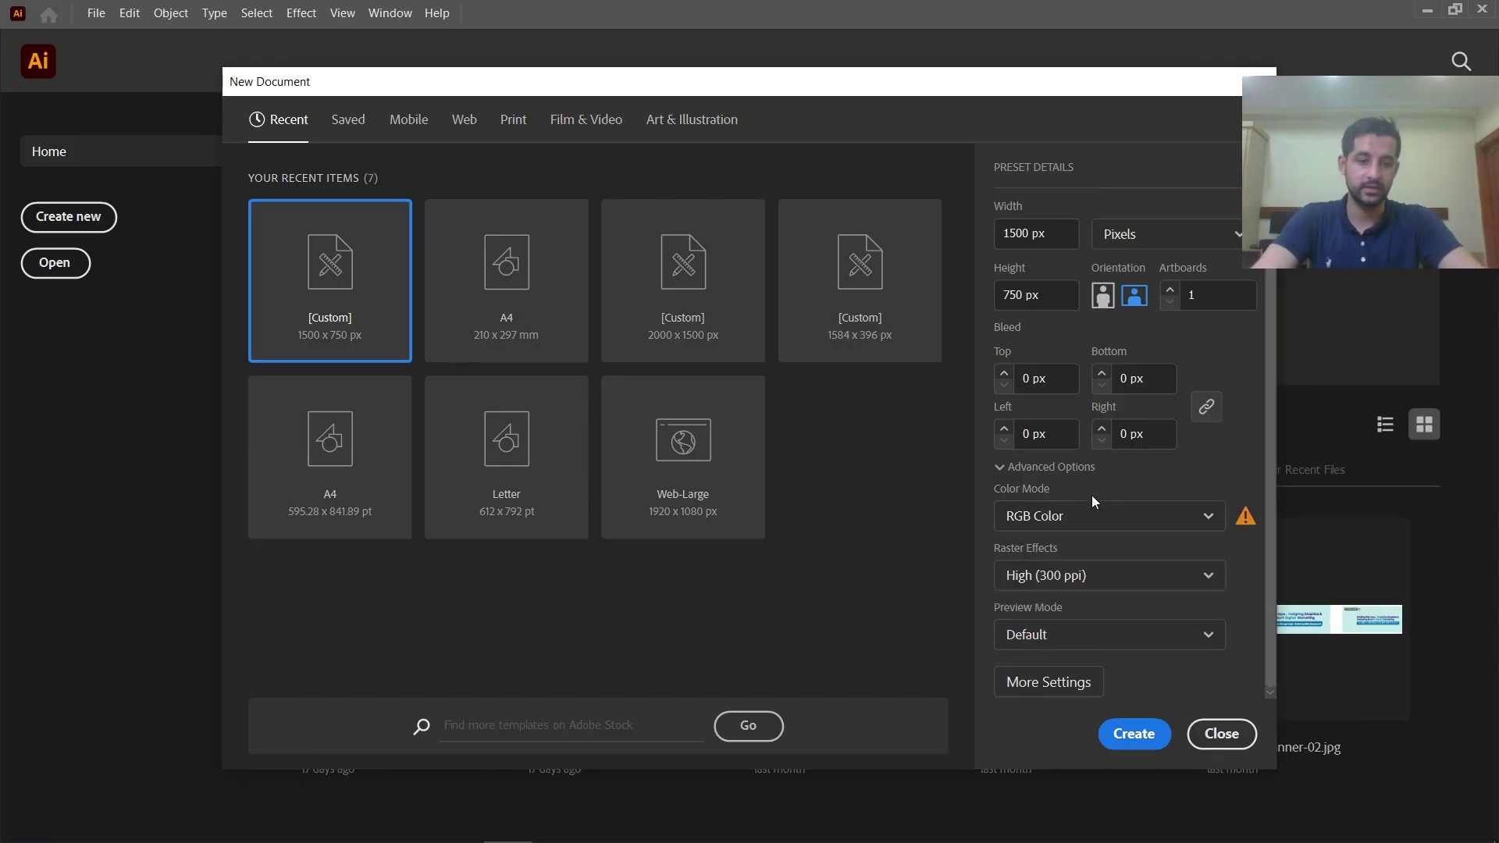
click(1119, 585)
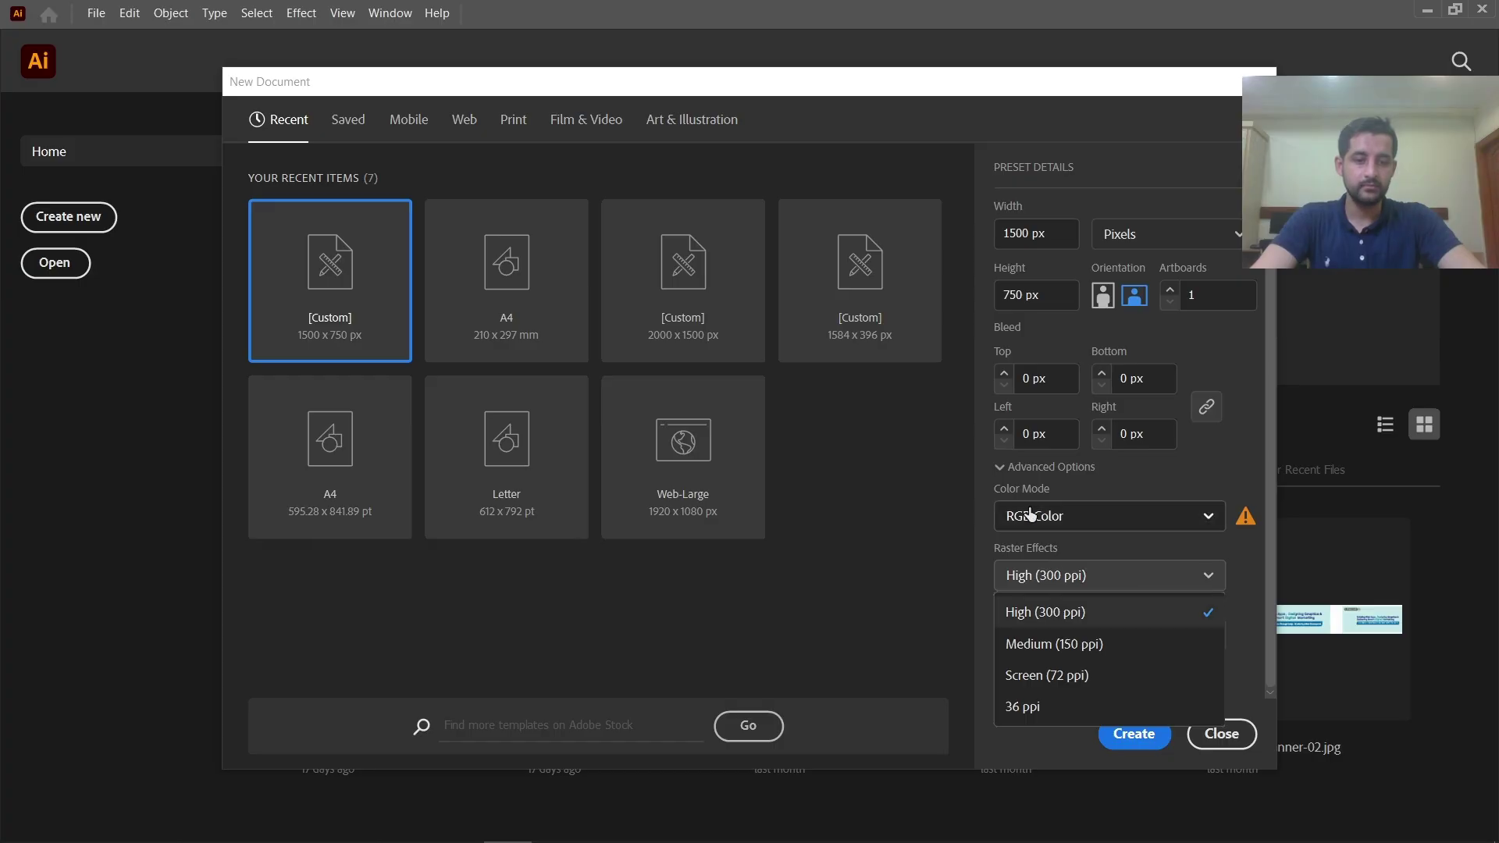
click(1056, 677)
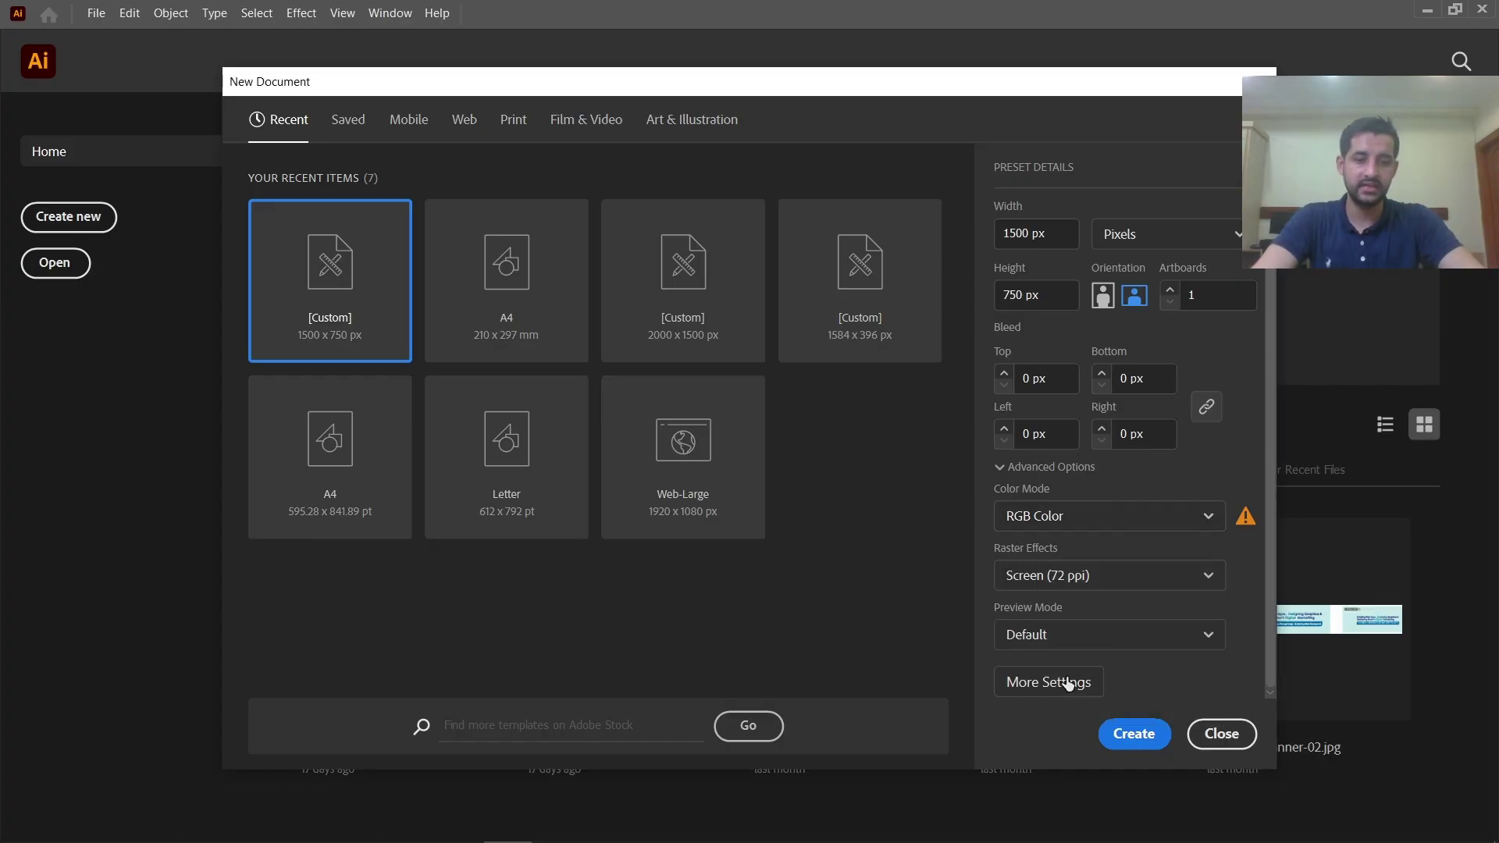
Step: Switch the document's color mode to CMYK Color and its raster effects to High (300 ppi), as used for print
click(1093, 575)
click(1075, 524)
click(1061, 586)
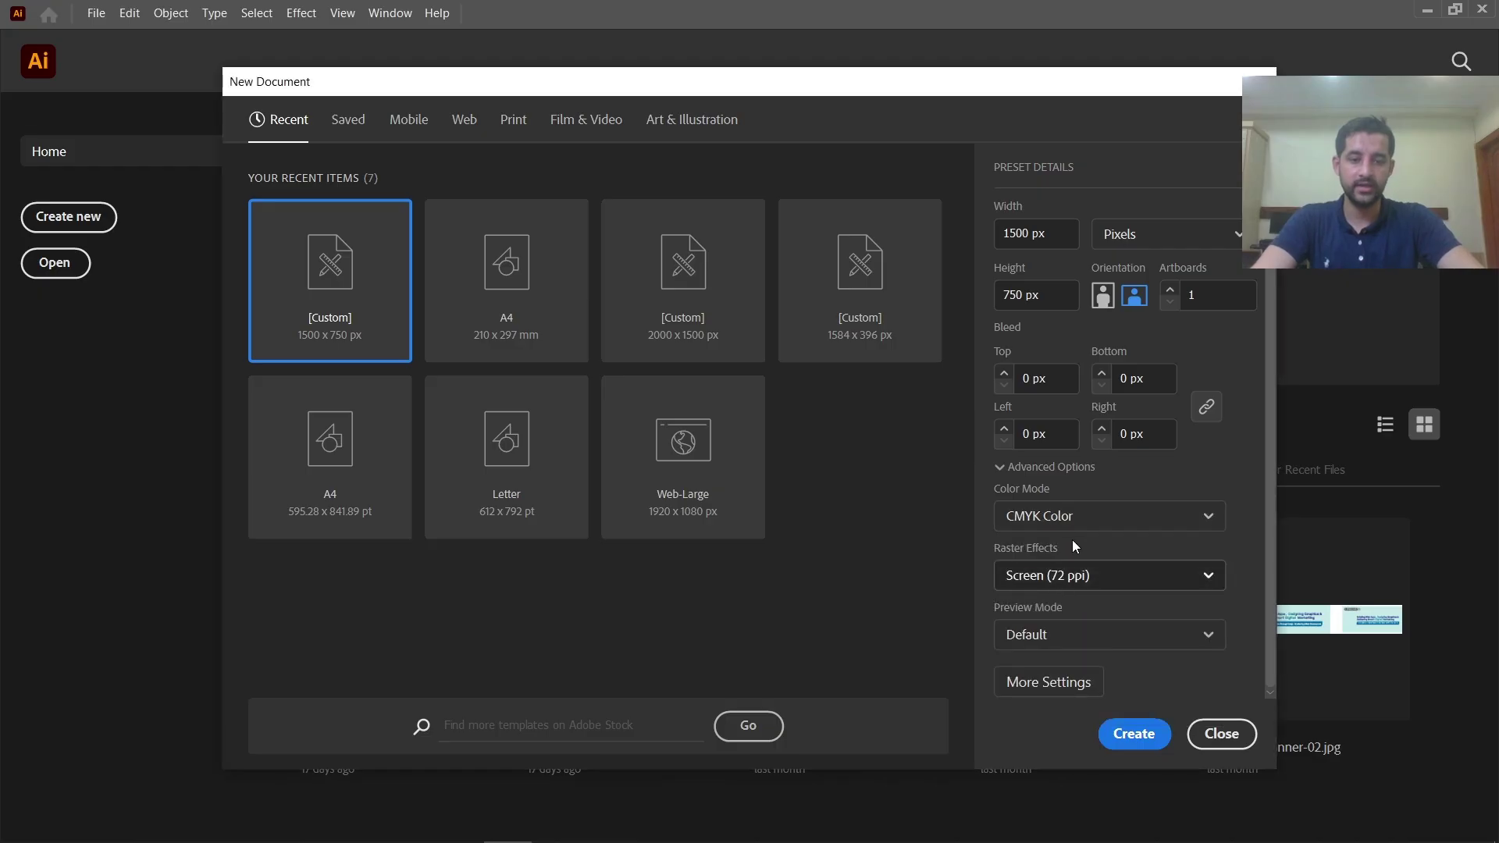
click(1065, 580)
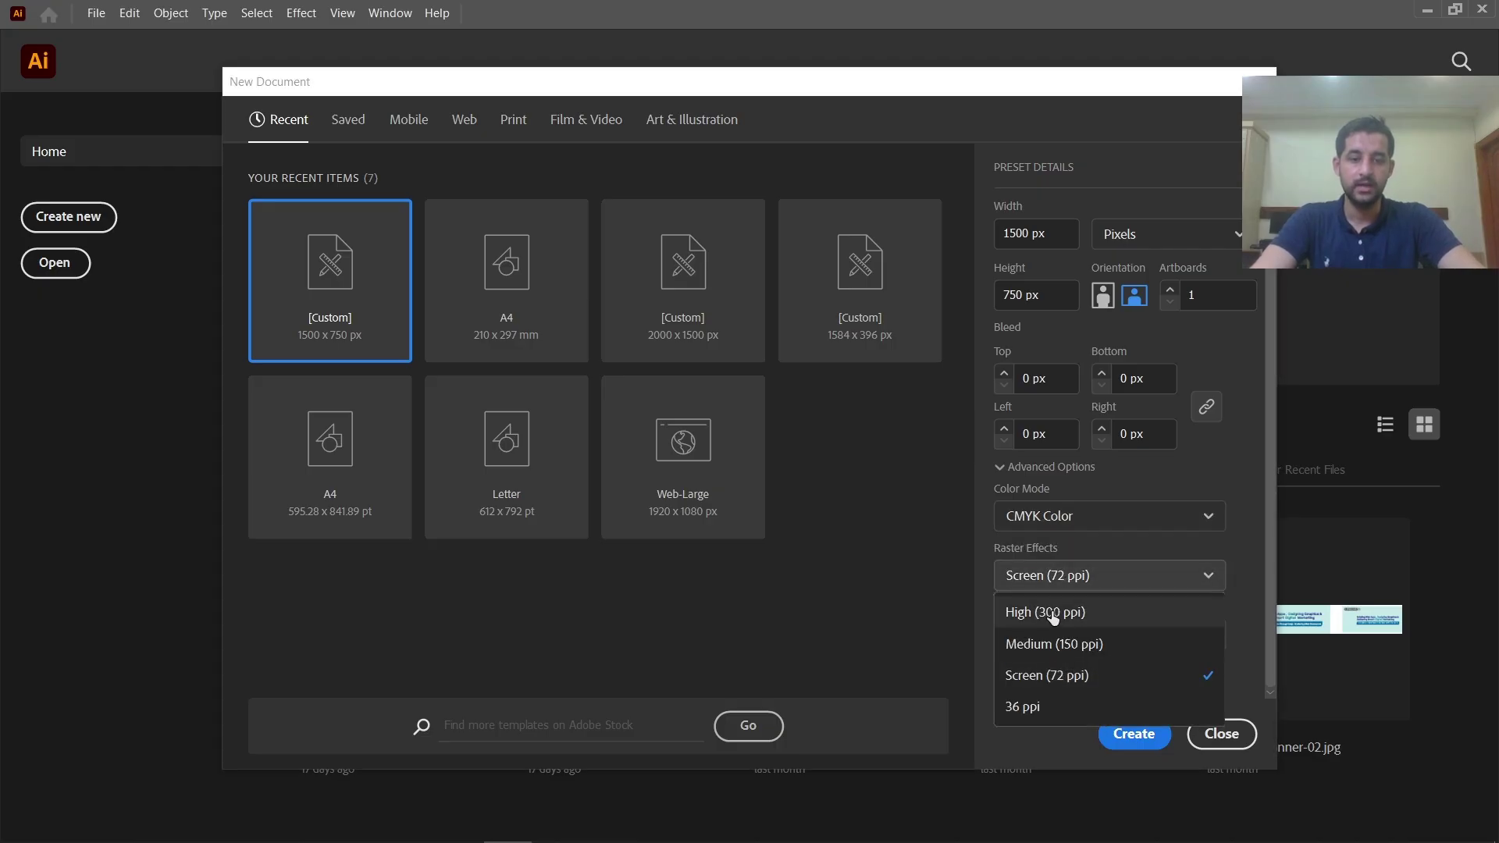
click(1092, 616)
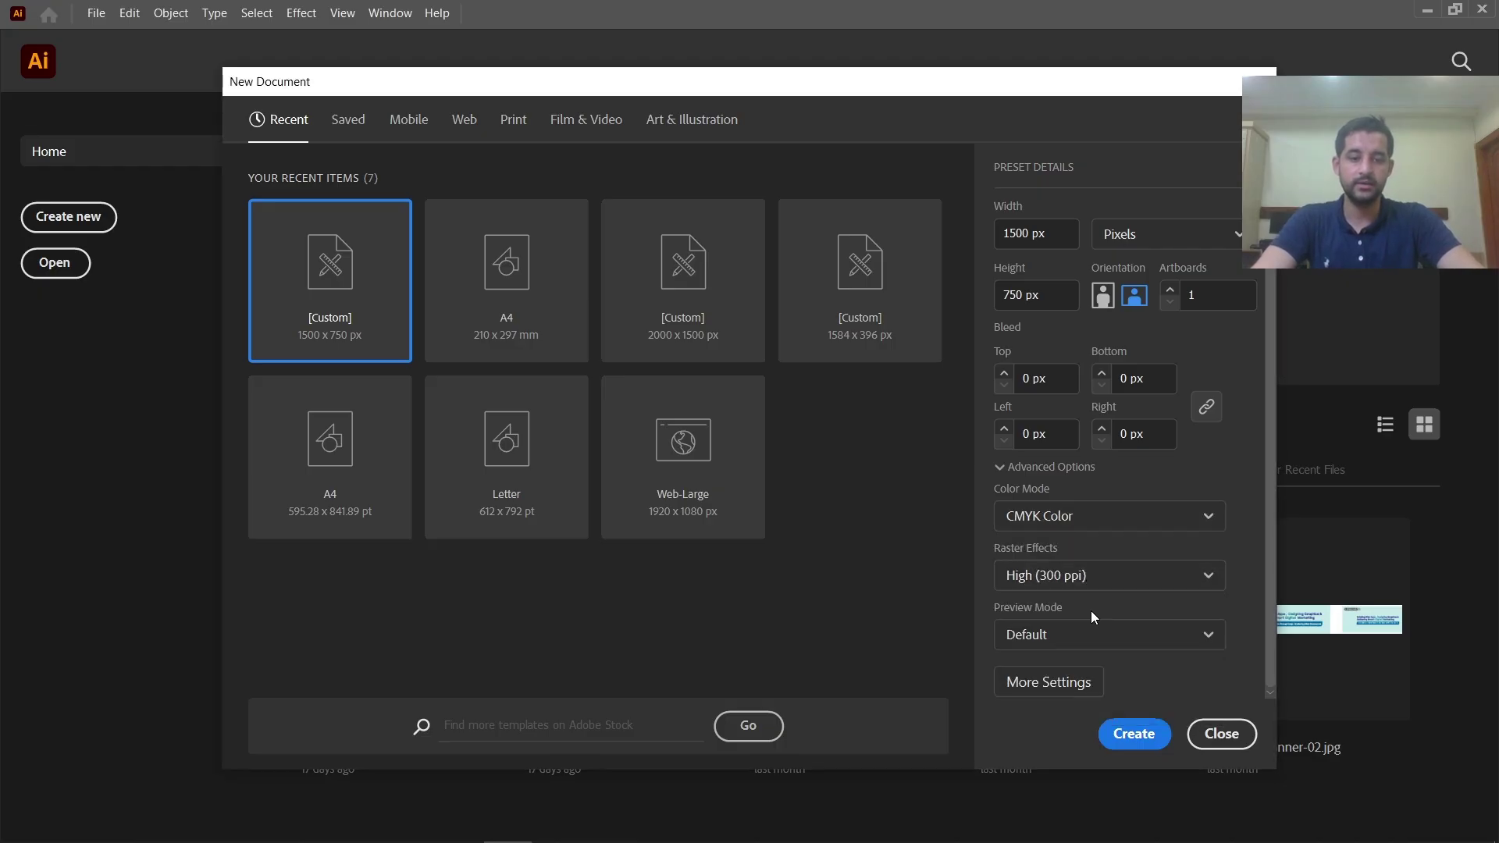
Step: Choose RGB Color, Screen (72 ppi) raster effects and the Default preview mode for the new document
click(1073, 523)
click(1066, 561)
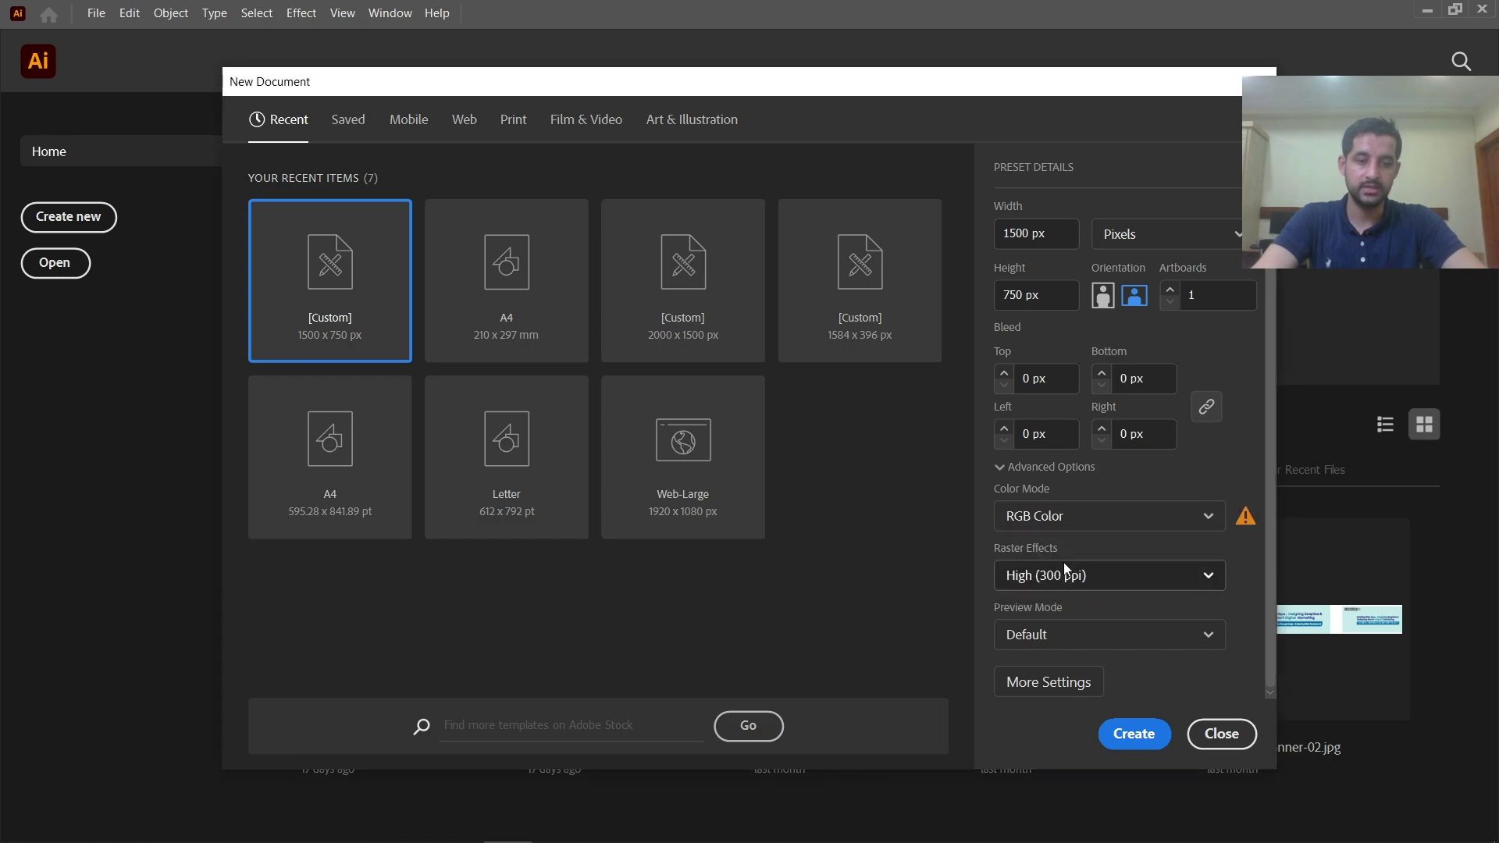
click(1063, 574)
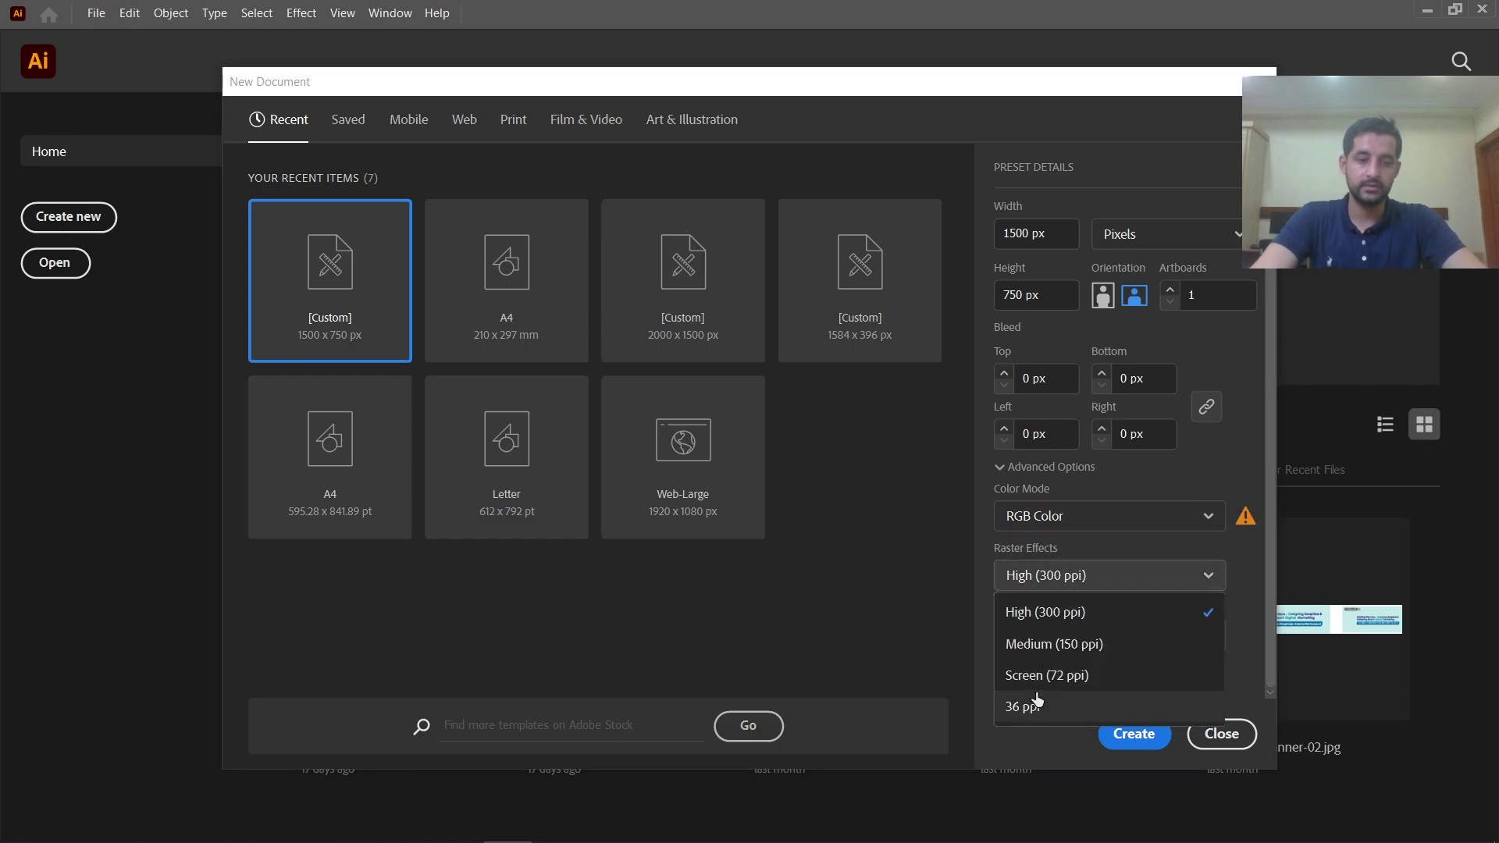
click(1046, 675)
click(1080, 631)
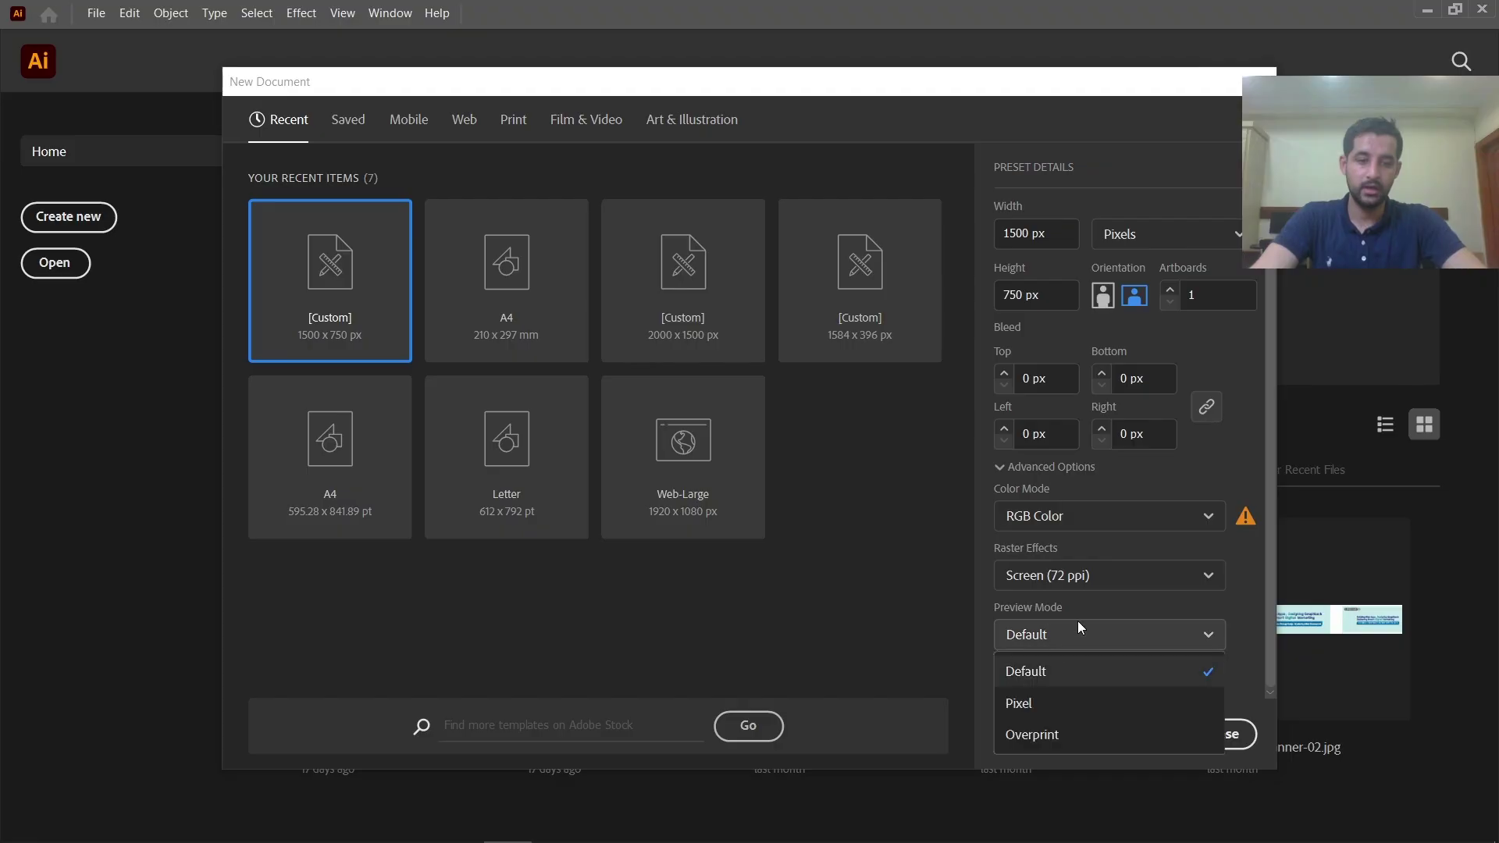
click(1050, 670)
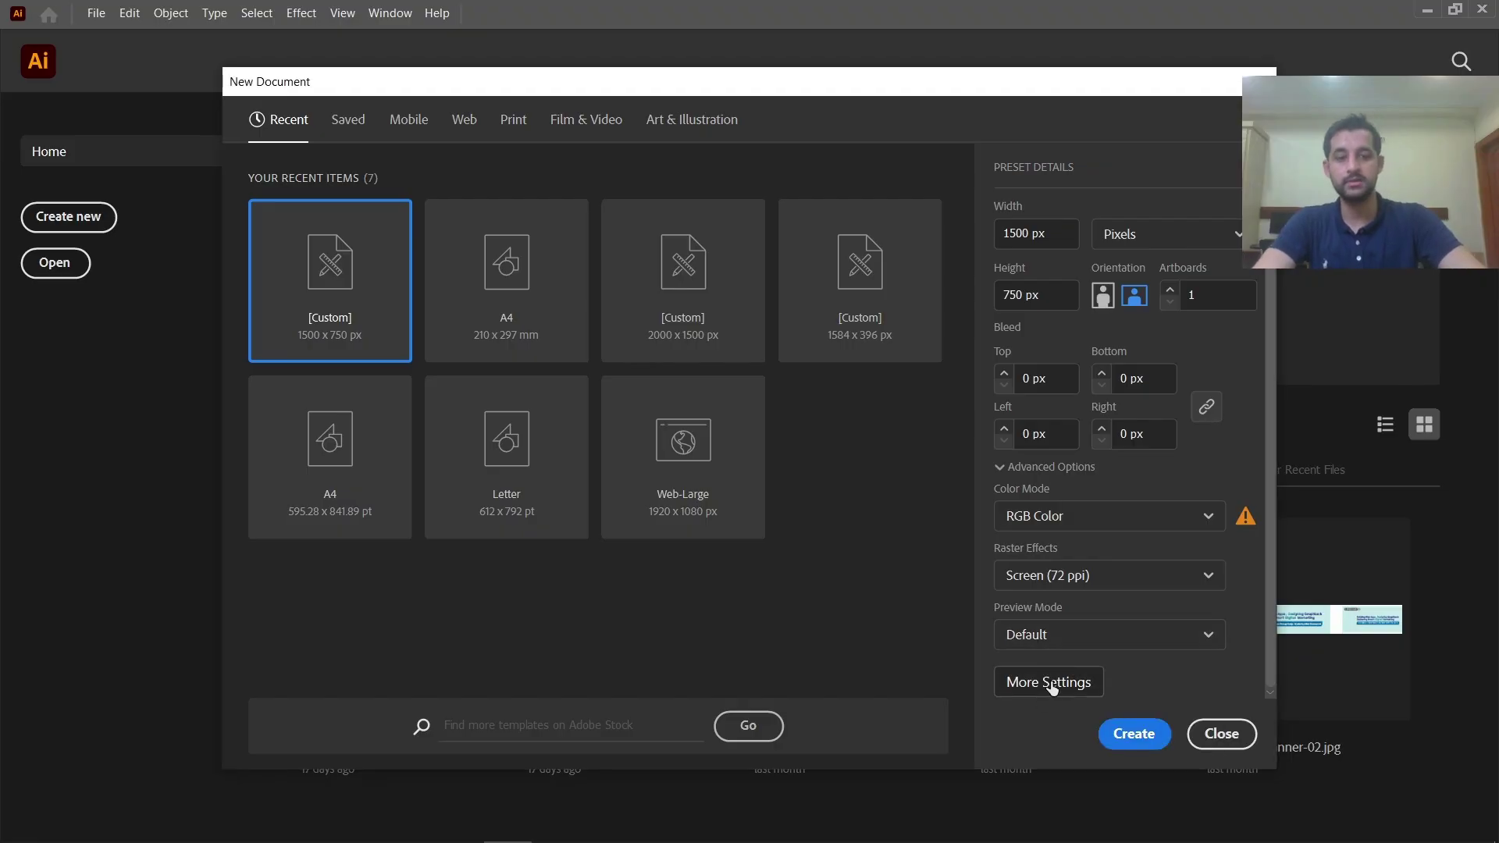
Step: Review the additional document settings without changing them, and create the 1500 x 750 px landscape document in RGB
click(1049, 683)
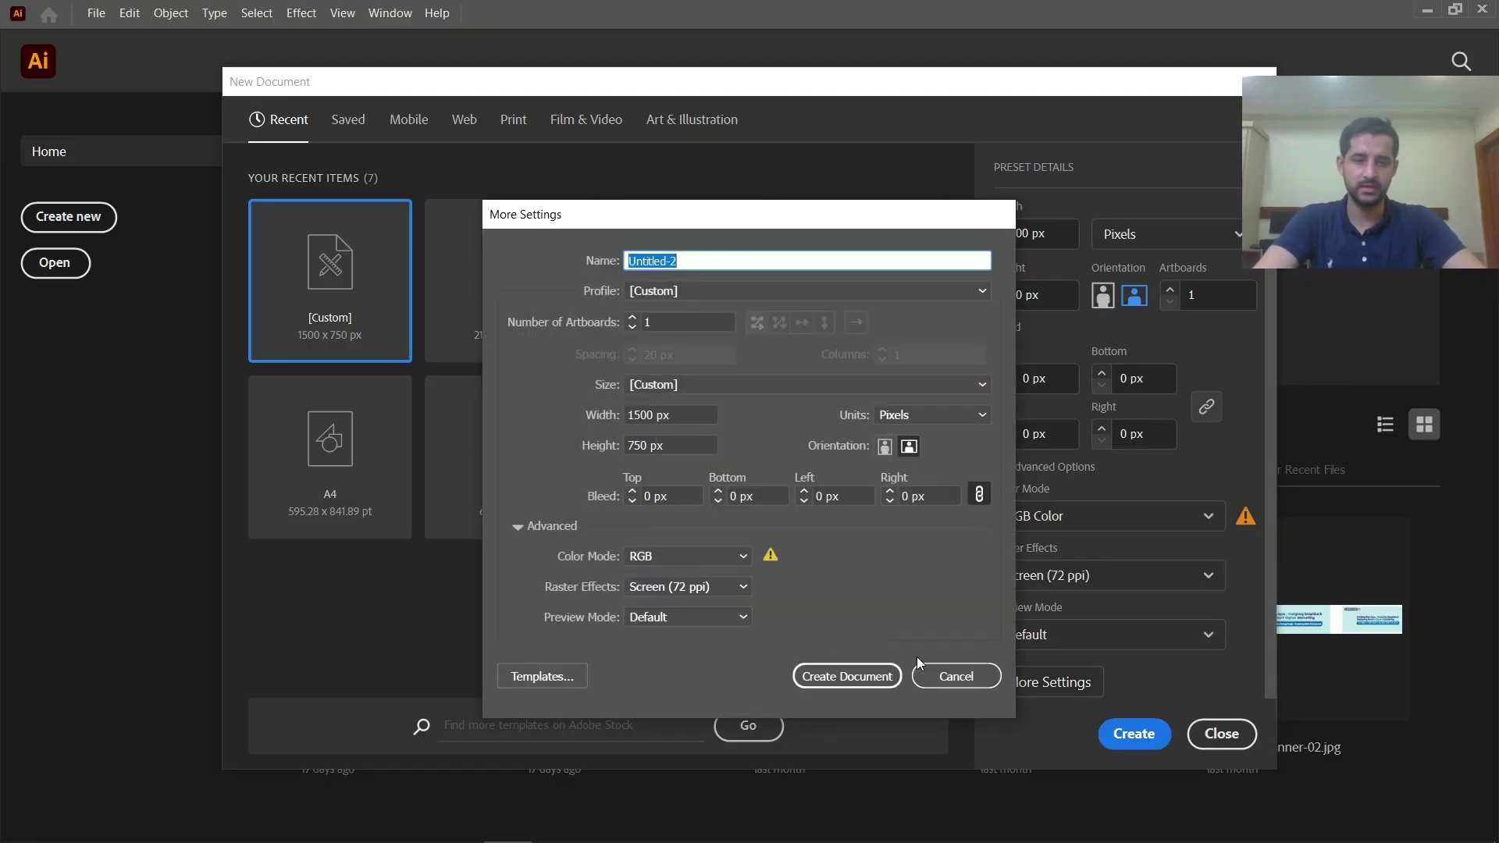
click(956, 677)
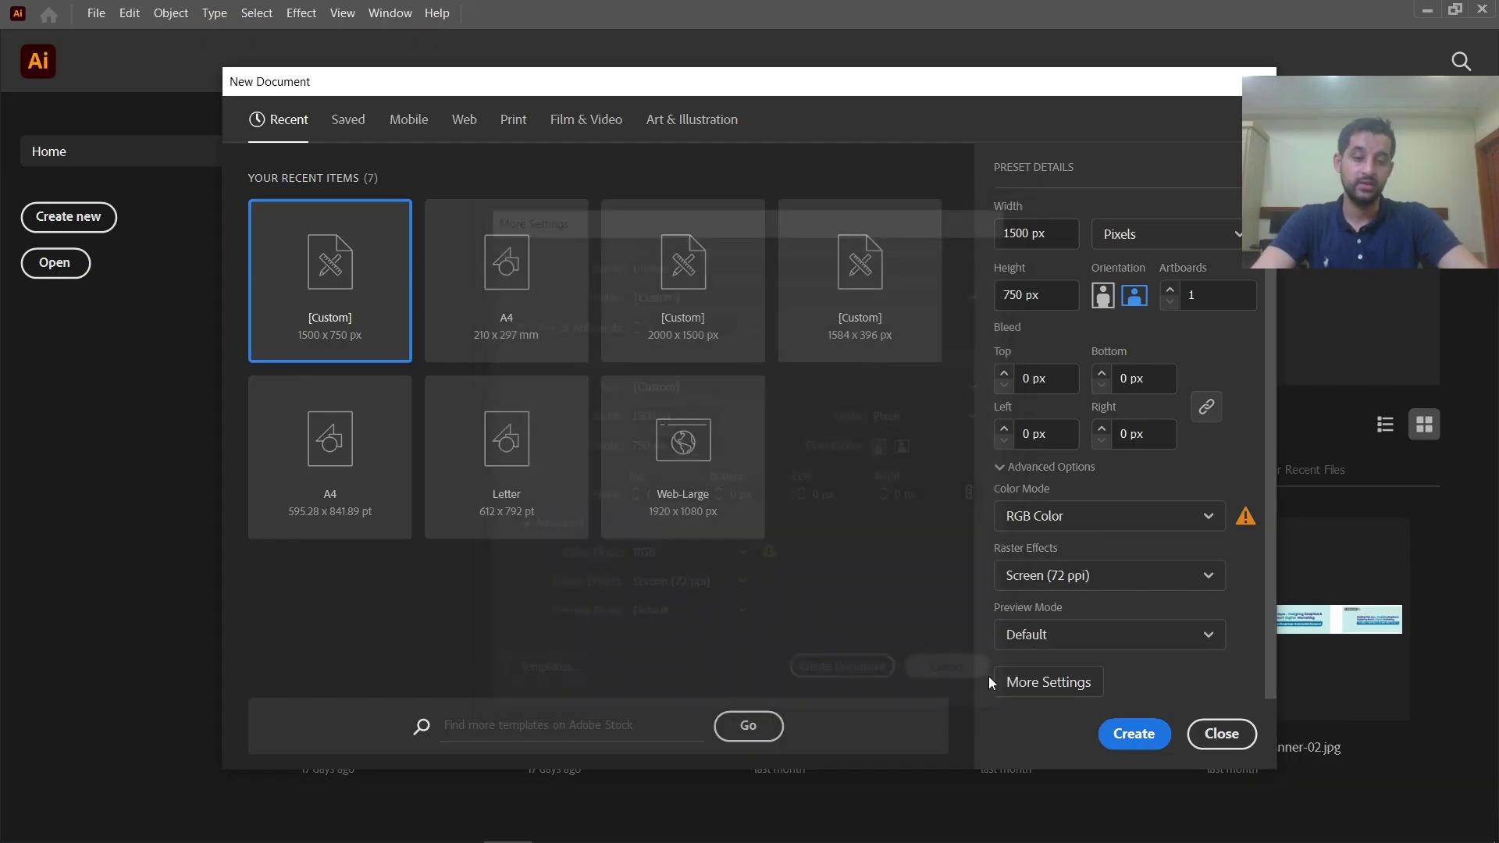
click(1128, 736)
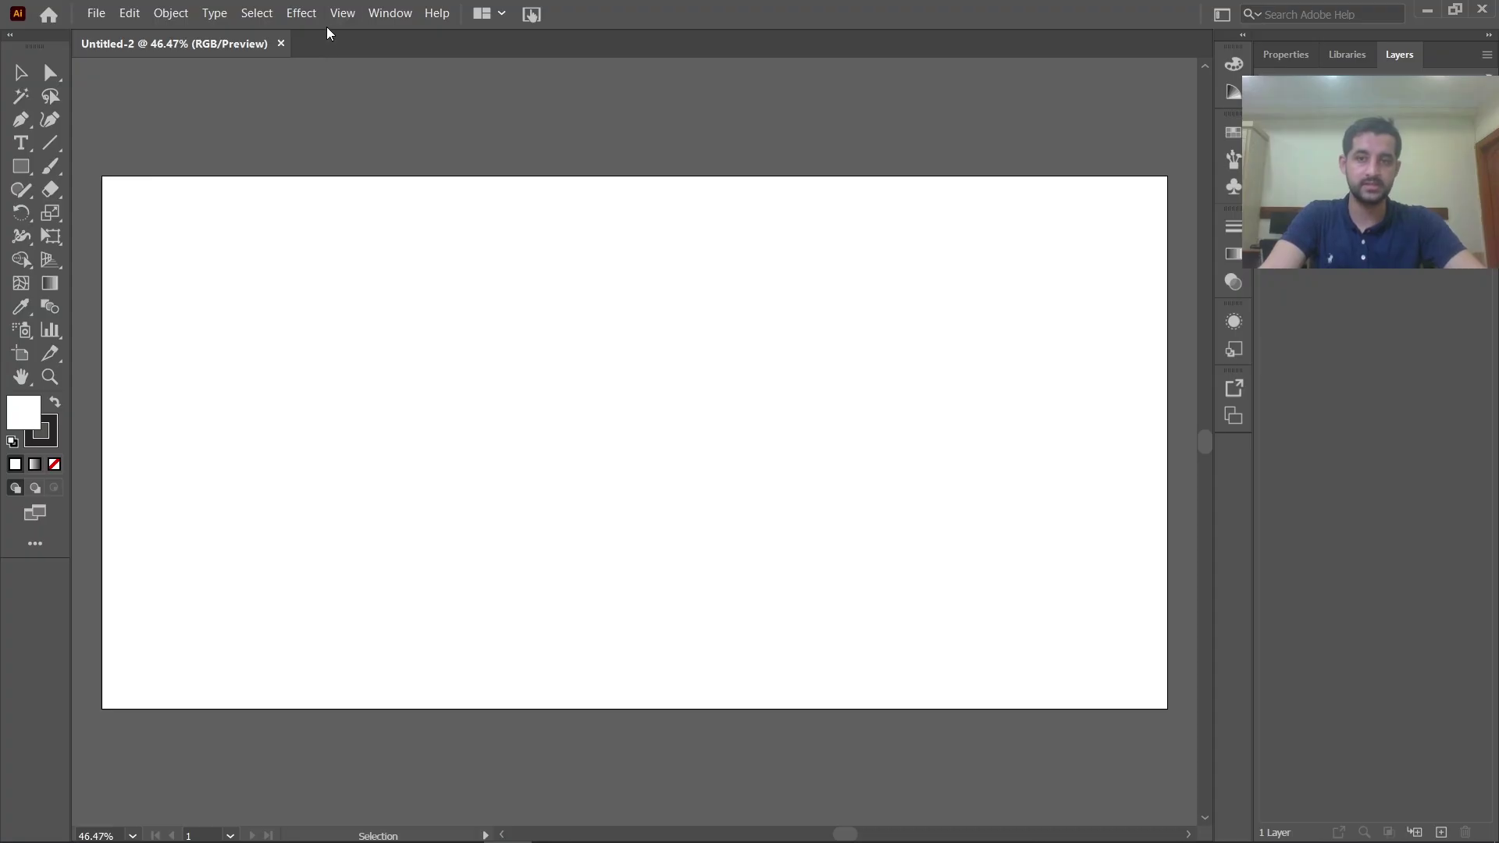
Step: Show the Control panel above the document
click(389, 20)
click(467, 153)
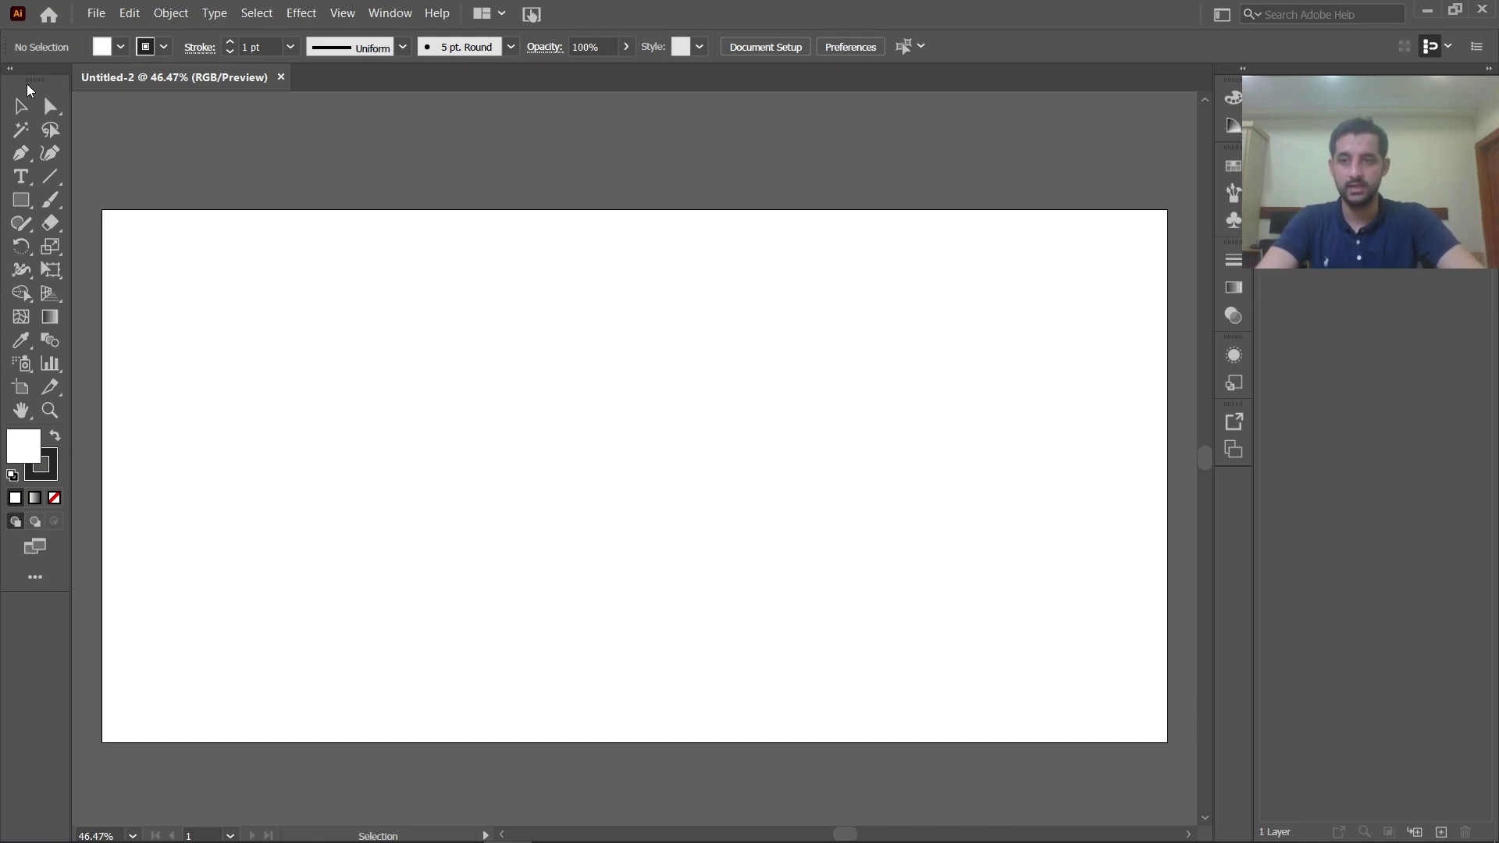
Step: Undock the tools, the Control bar, the Properties and Layers panels and the document window so they float freely over the workspace
drag(28, 84, 301, 209)
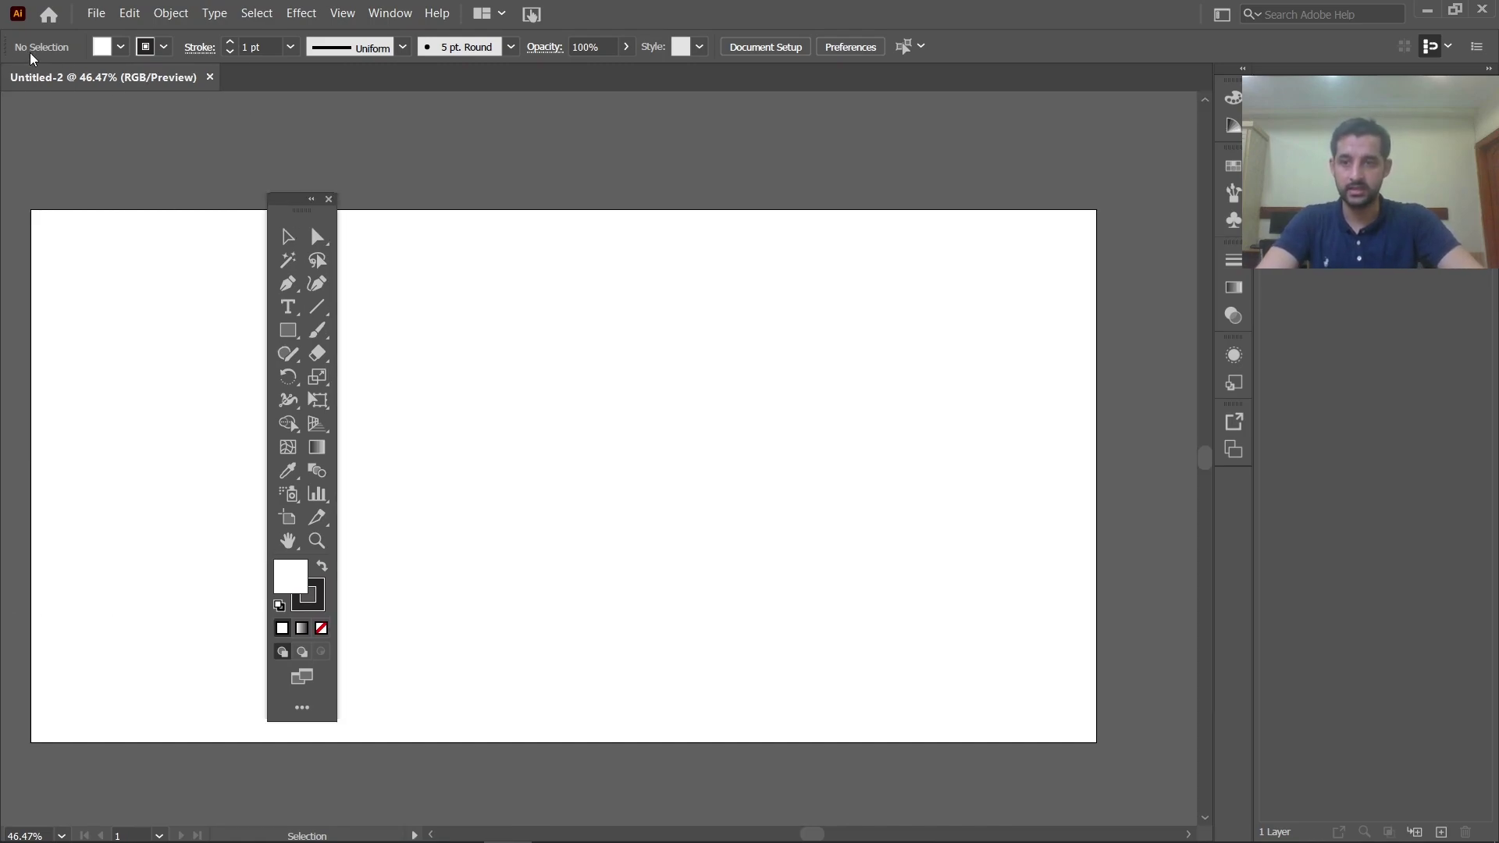
drag(11, 48, 95, 255)
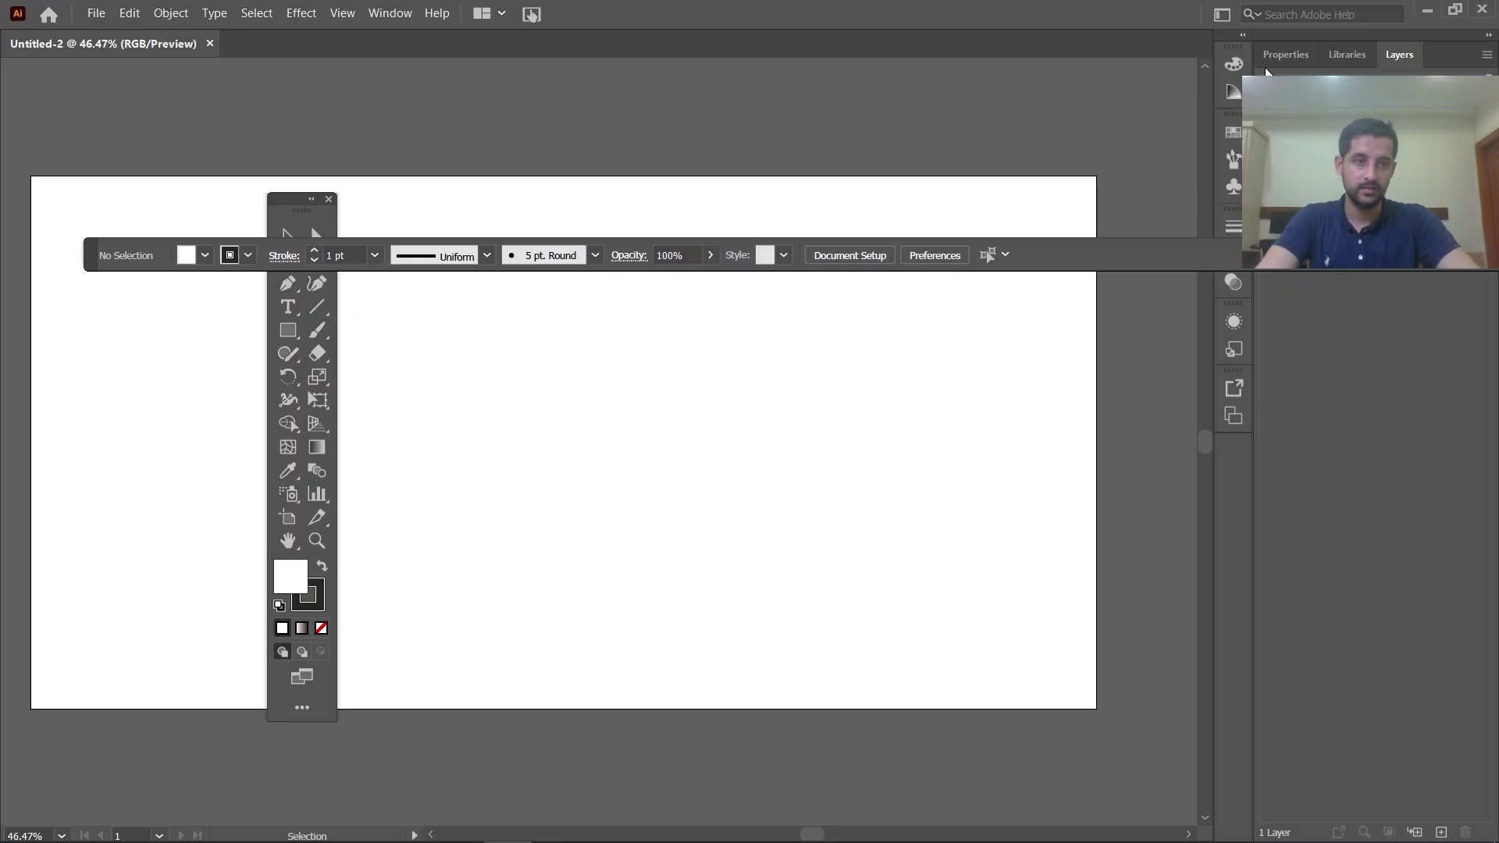
drag(1284, 54, 1007, 148)
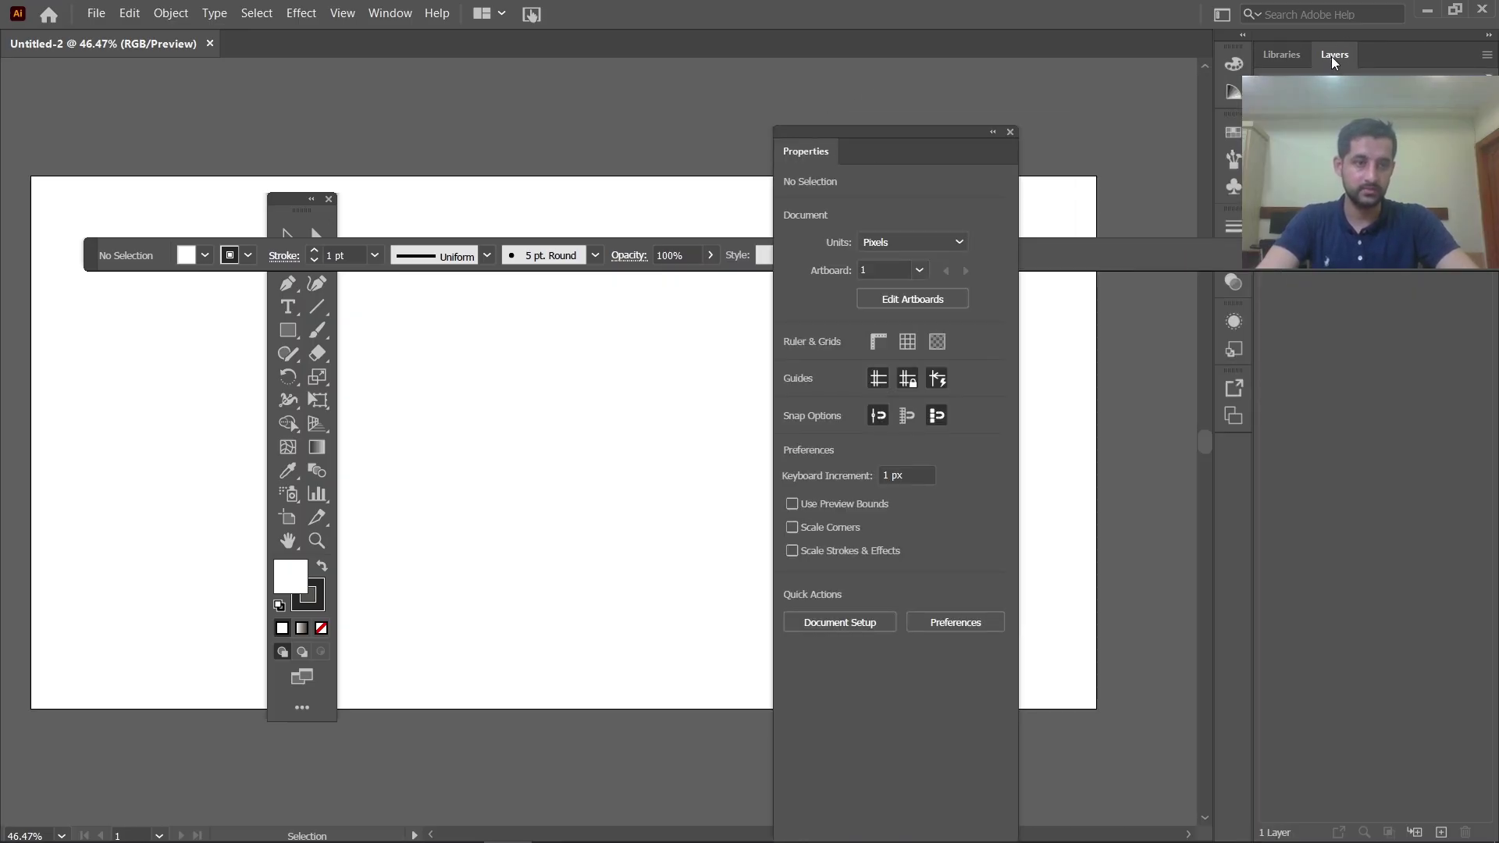
drag(1335, 56, 1124, 270)
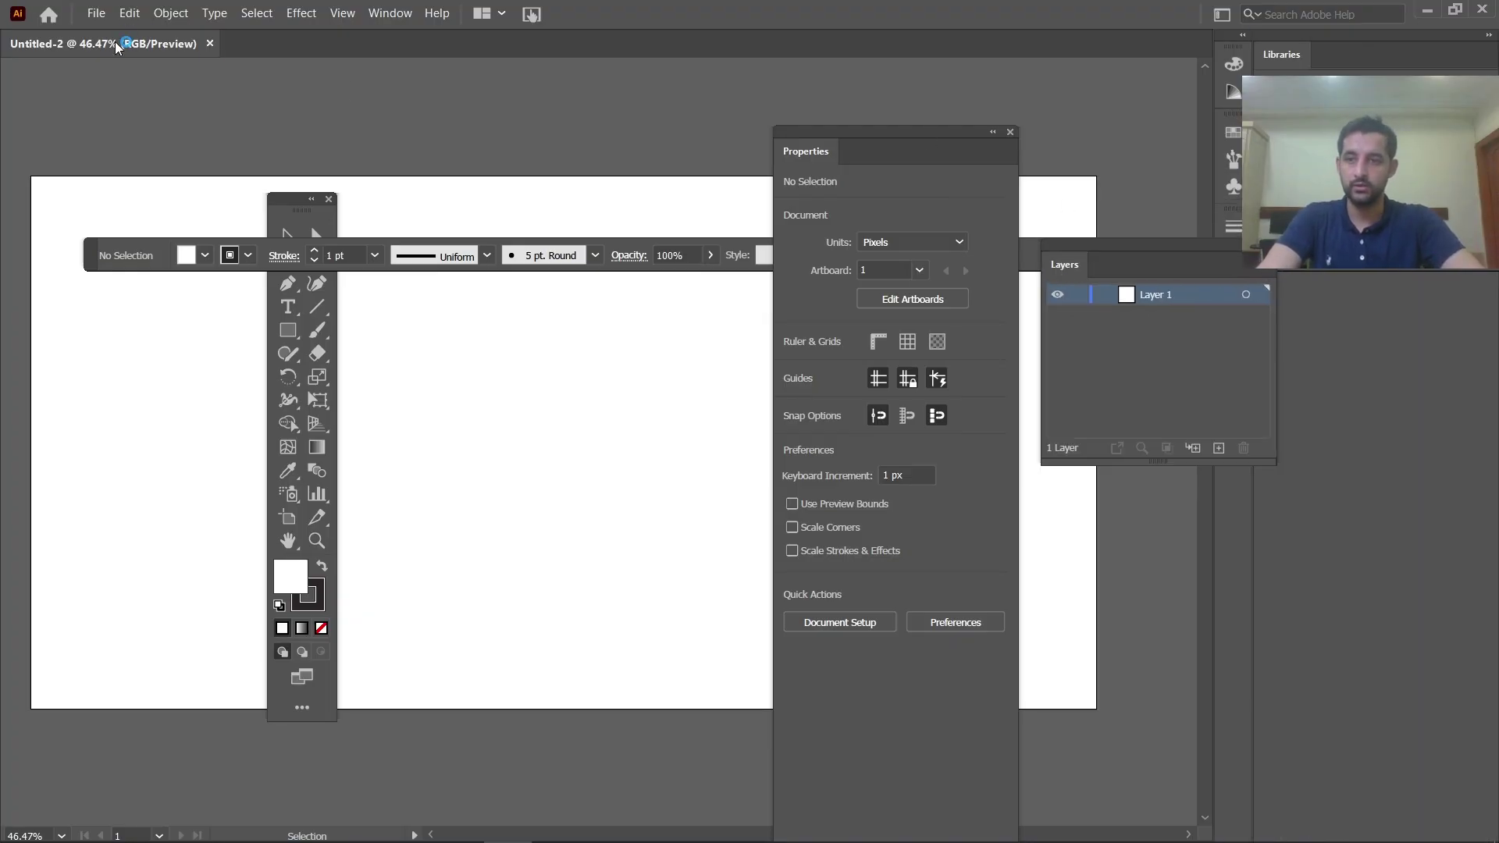
drag(115, 43, 200, 113)
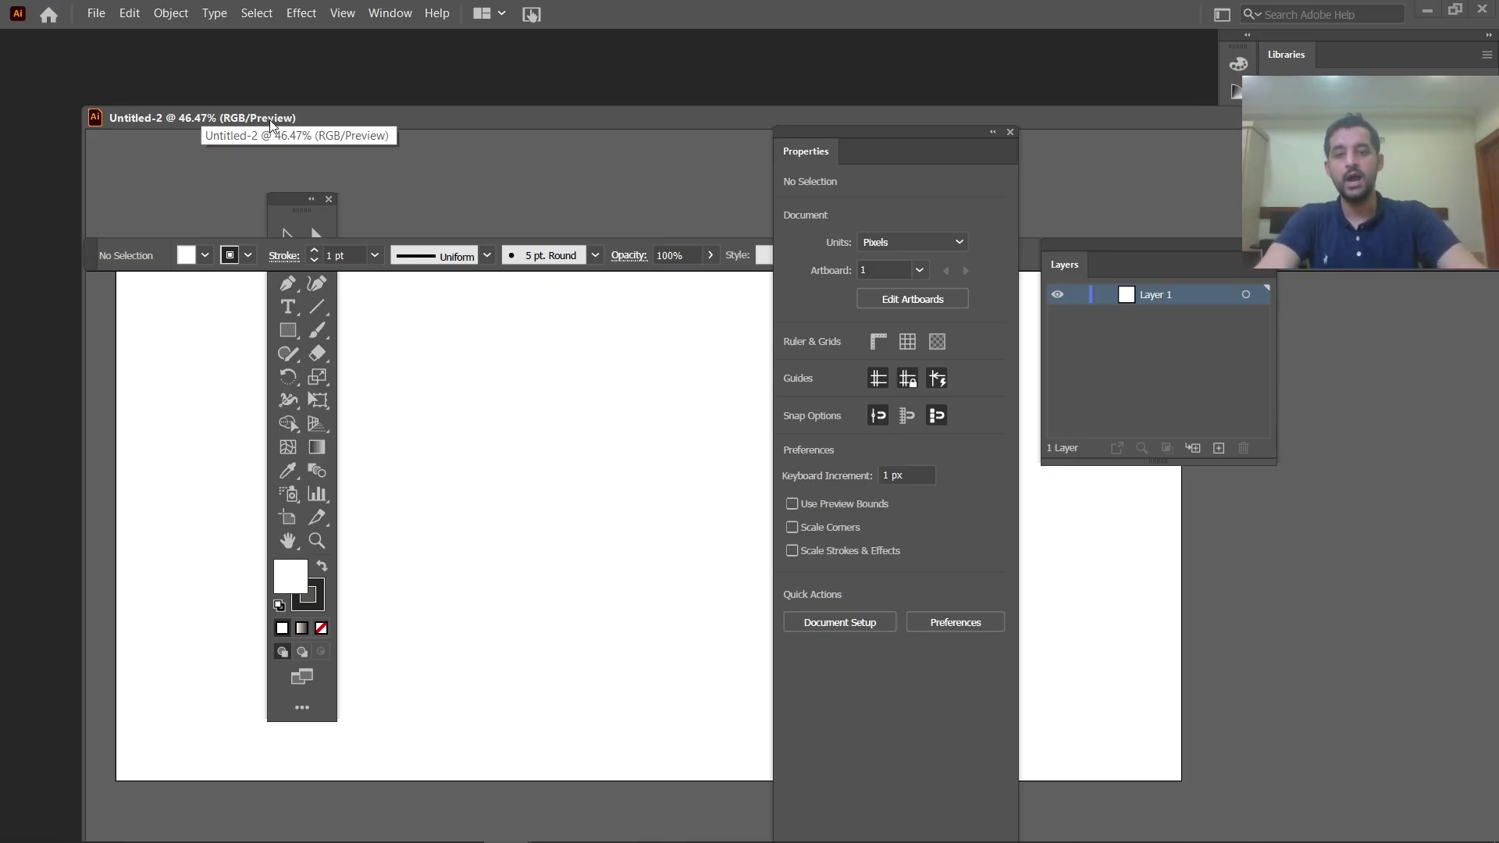
Step: Reset the Essentials Classic workspace to its default layout and dock the floating document window back in place
click(397, 20)
mouse_move(485, 108)
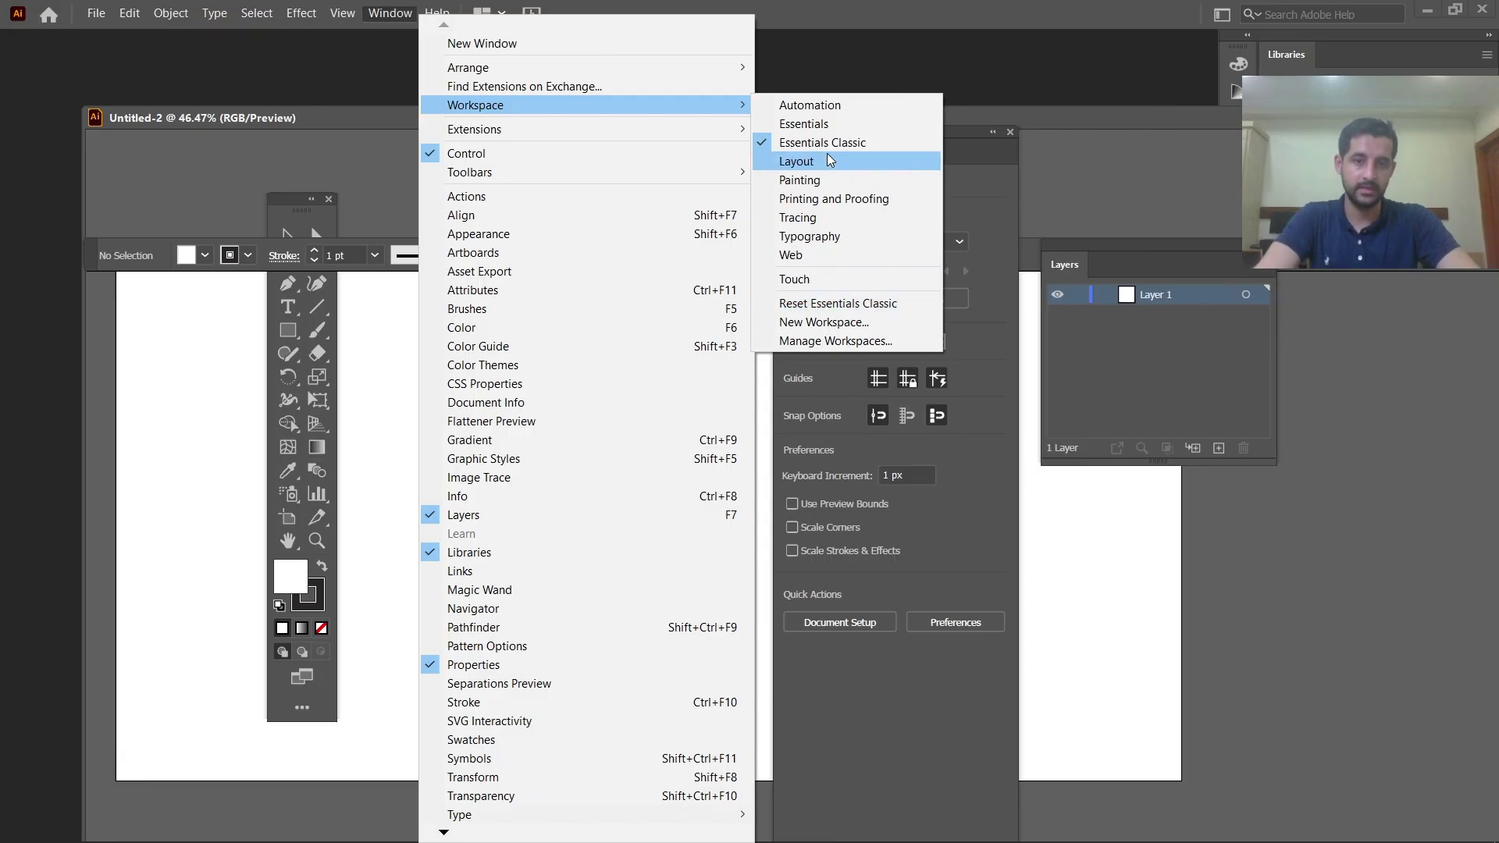
click(836, 304)
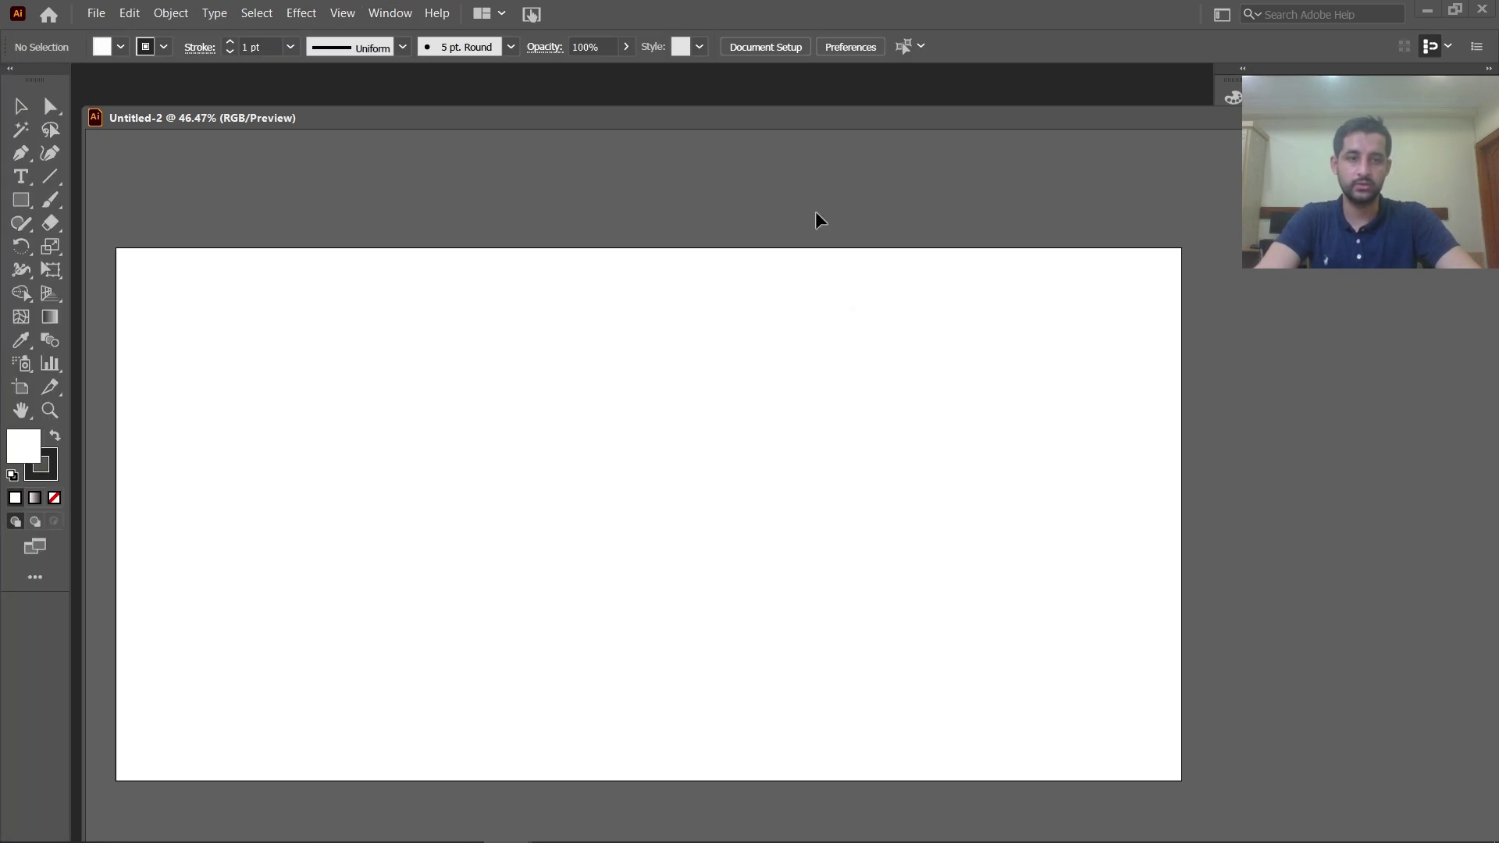
drag(297, 124, 288, 84)
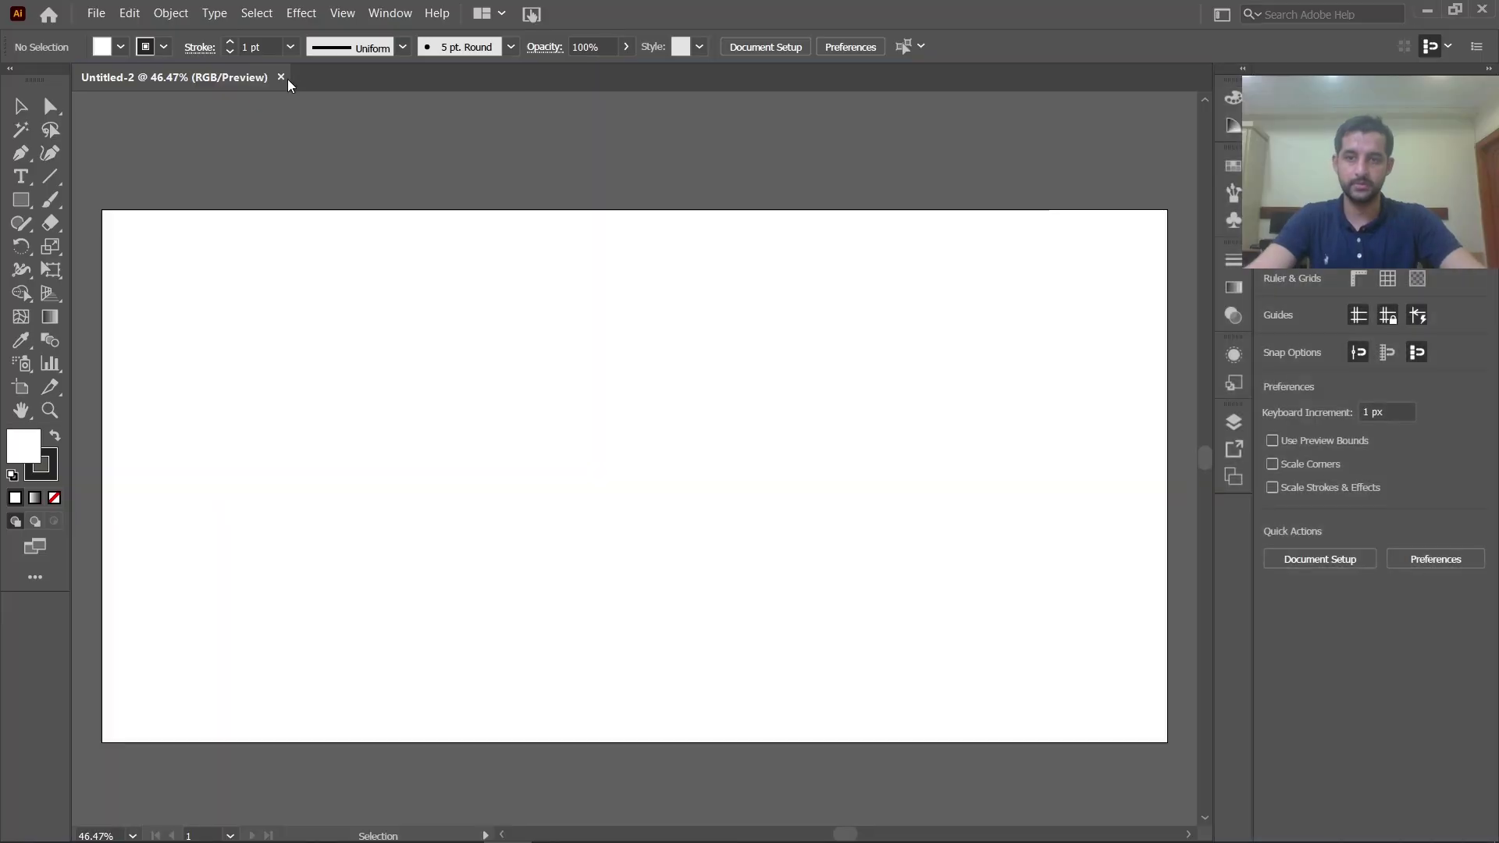